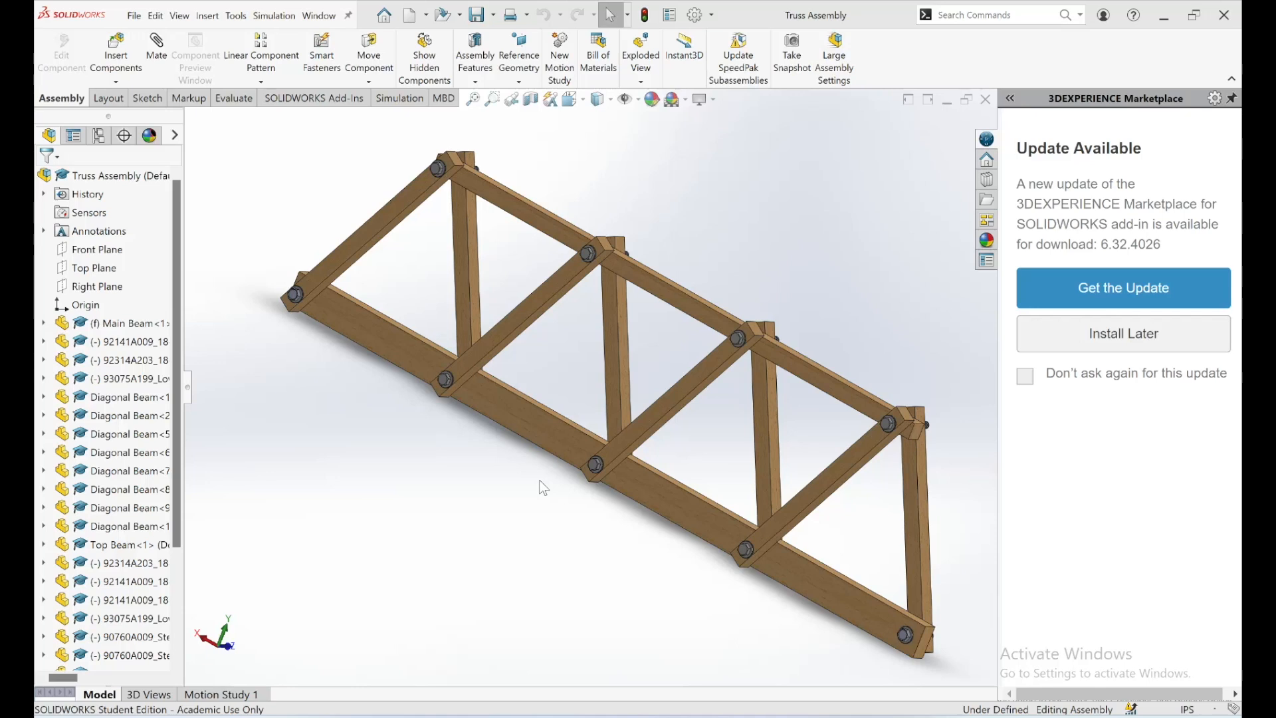
Make a new assembly from the current Truss Assembly and place the truss in it as the first component
{"action": "left_click", "coordinate": [537, 437]}
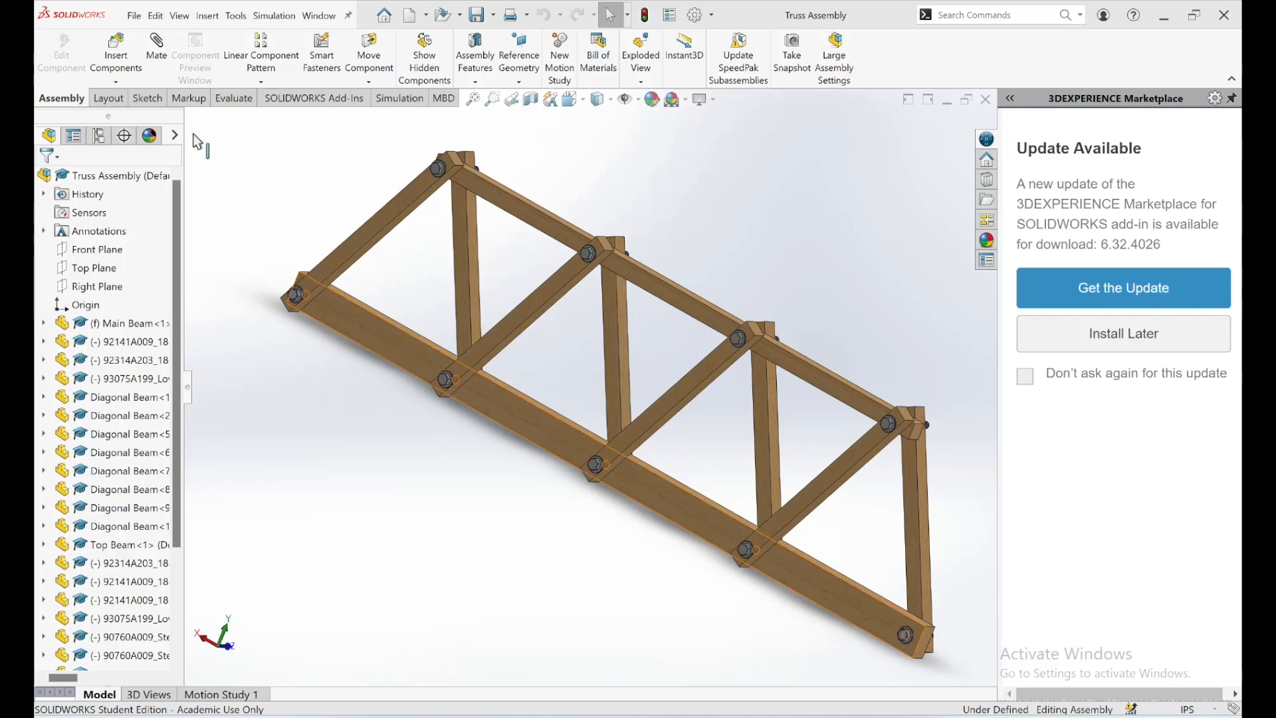
{"action": "left_click", "coordinate": [134, 16]}
{"action": "left_click", "coordinate": [134, 15]}
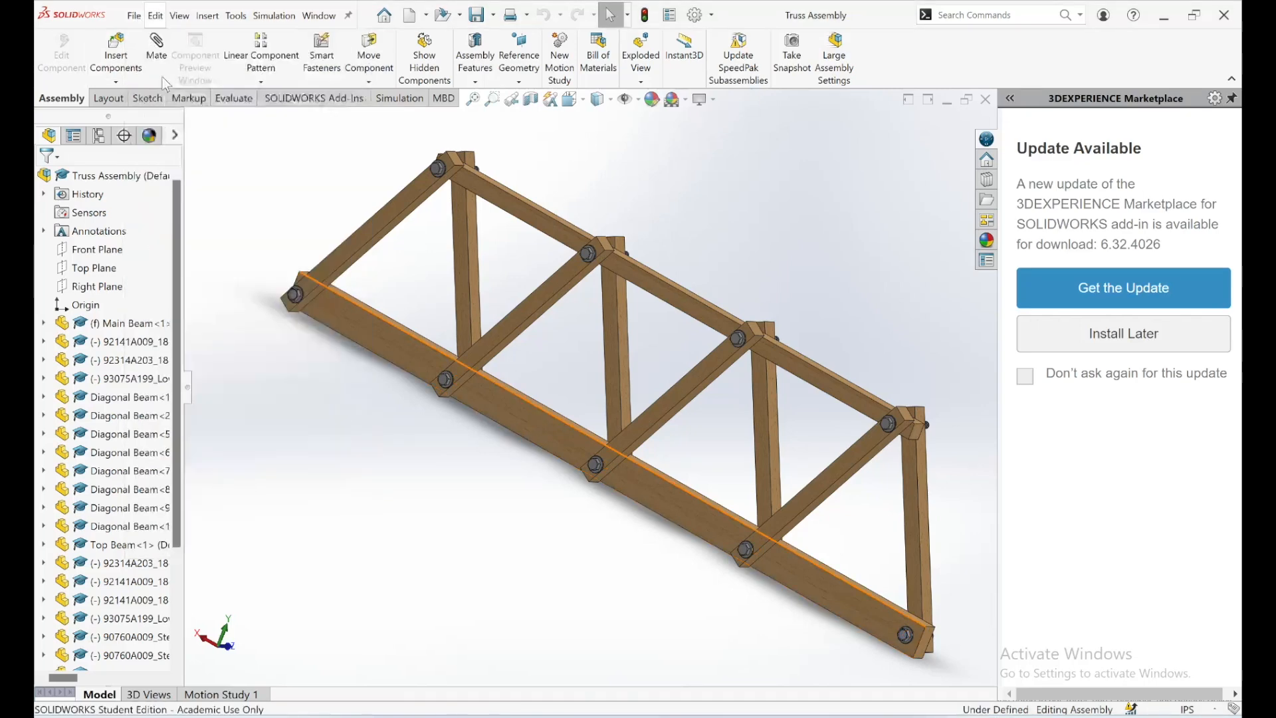
{"action": "mouse_move", "coordinate": [133, 21]}
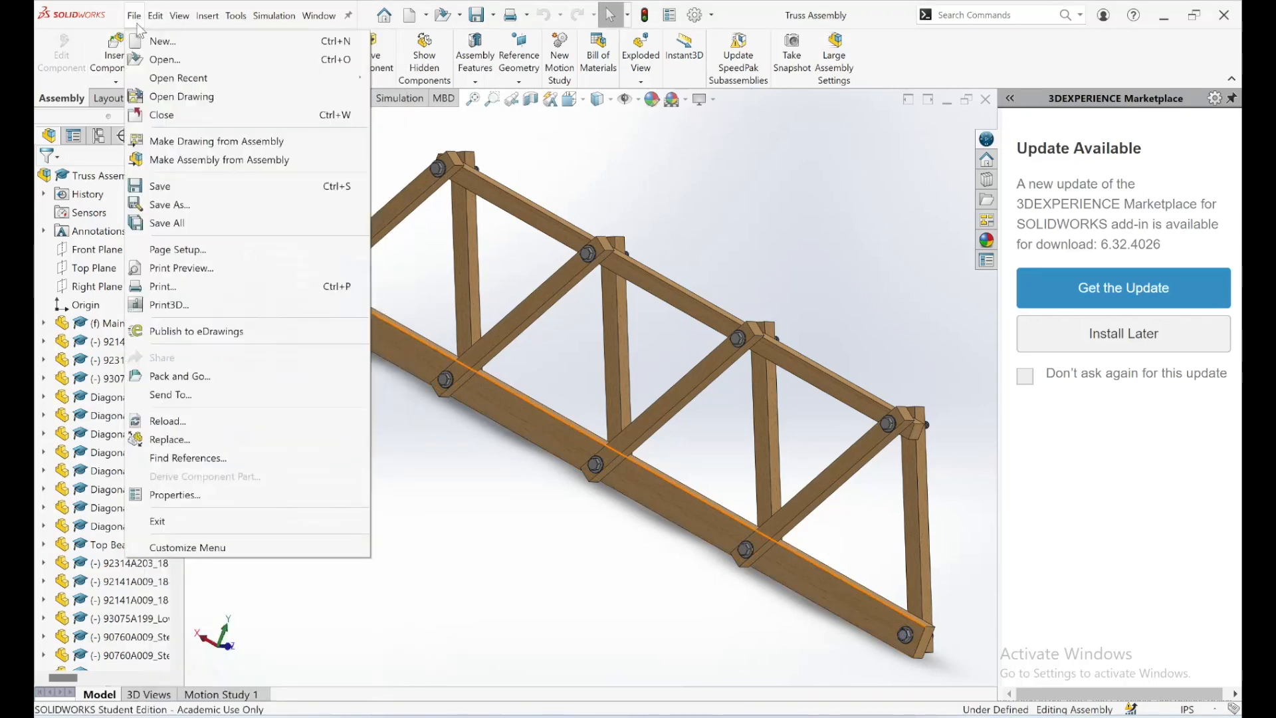
{"action": "left_click", "coordinate": [154, 161]}
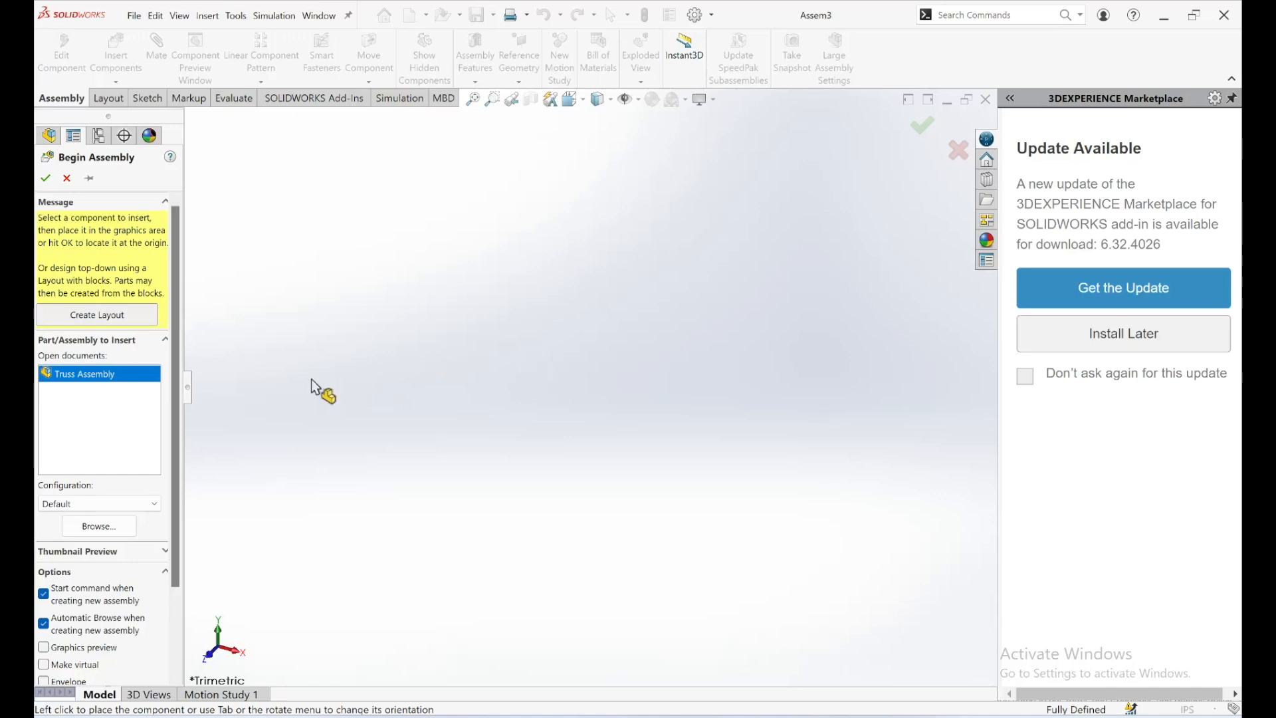
{"action": "left_click", "coordinate": [584, 381]}
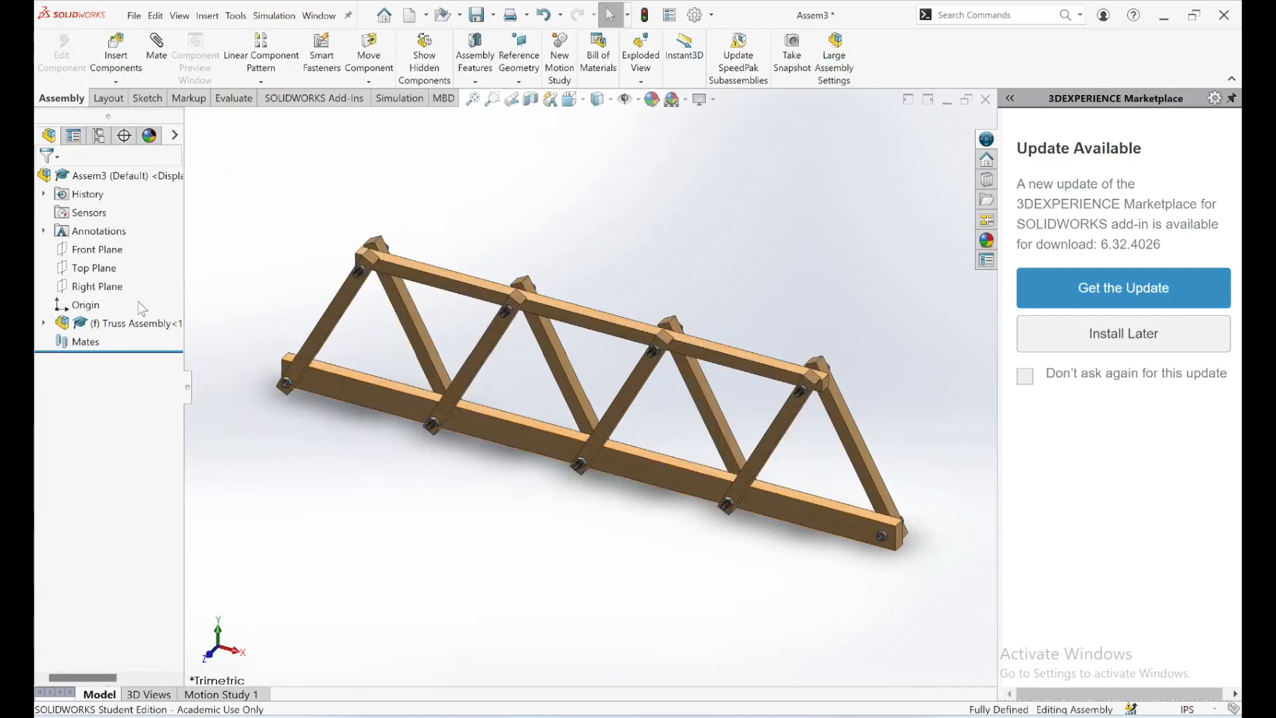
Insert a second copy of Truss Assembly and place it in front of the first truss
{"action": "left_click", "coordinate": [129, 86]}
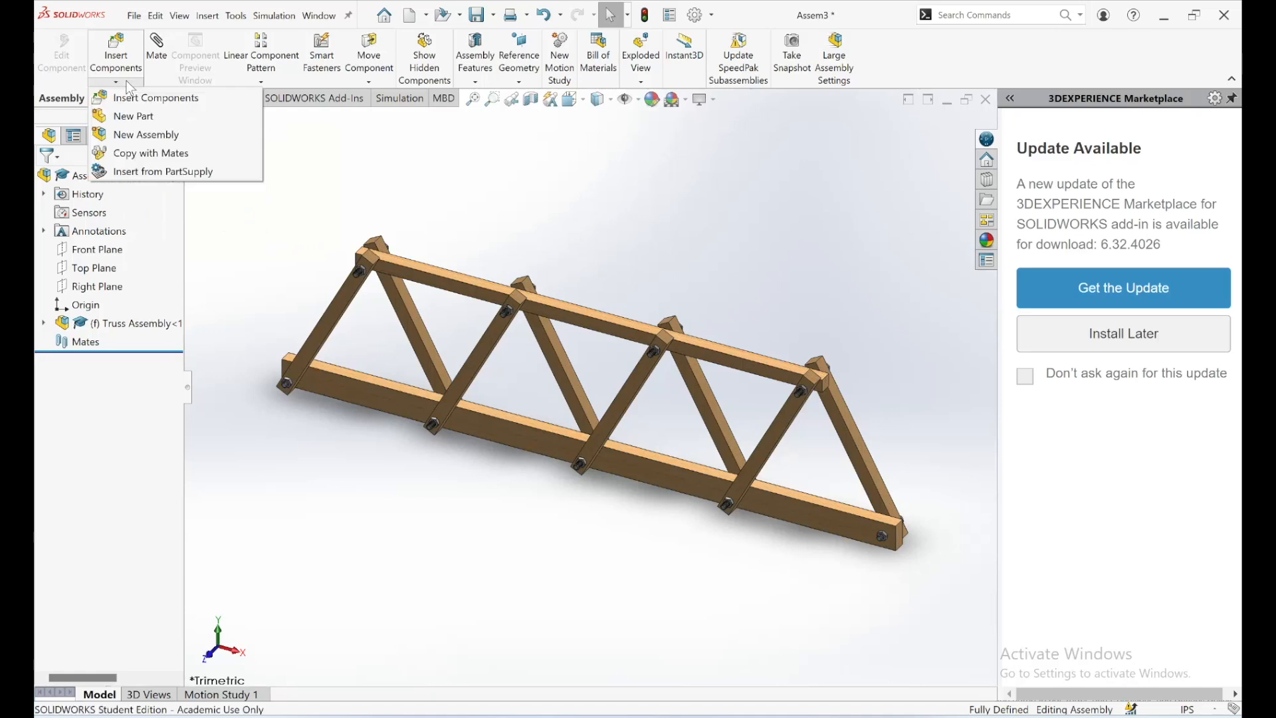
{"action": "left_click", "coordinate": [133, 48]}
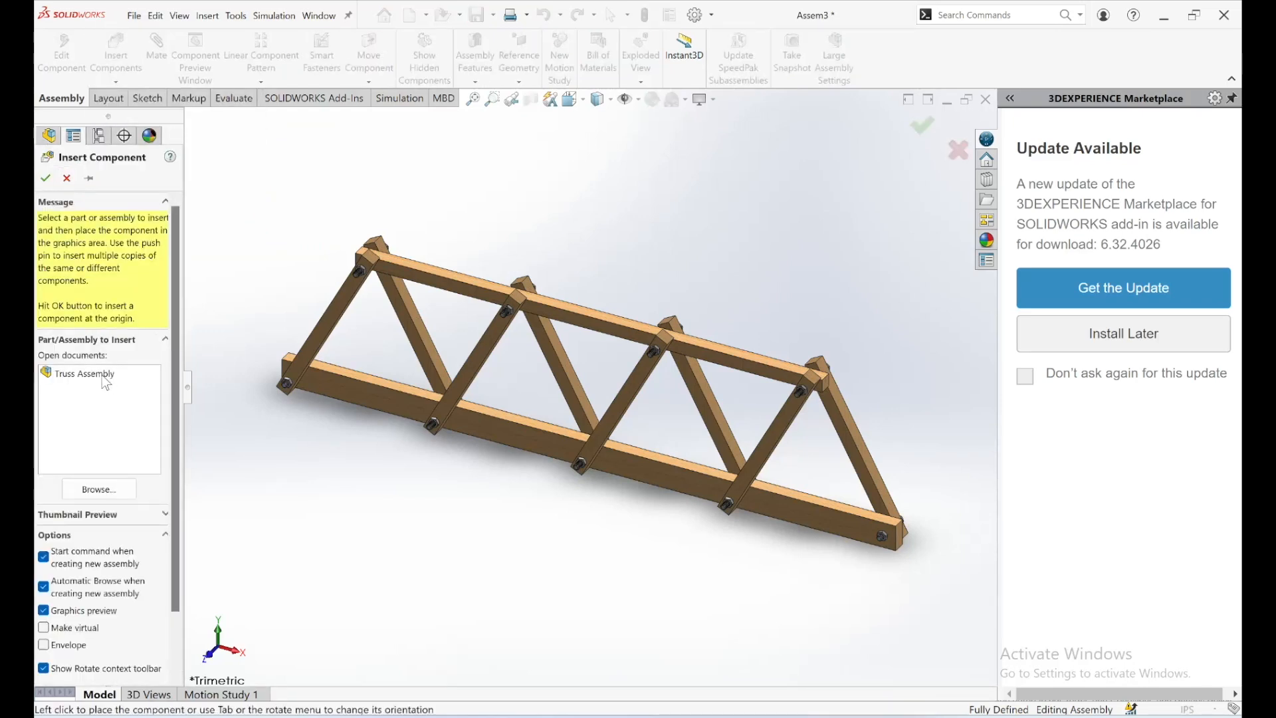
{"action": "left_click", "coordinate": [105, 382]}
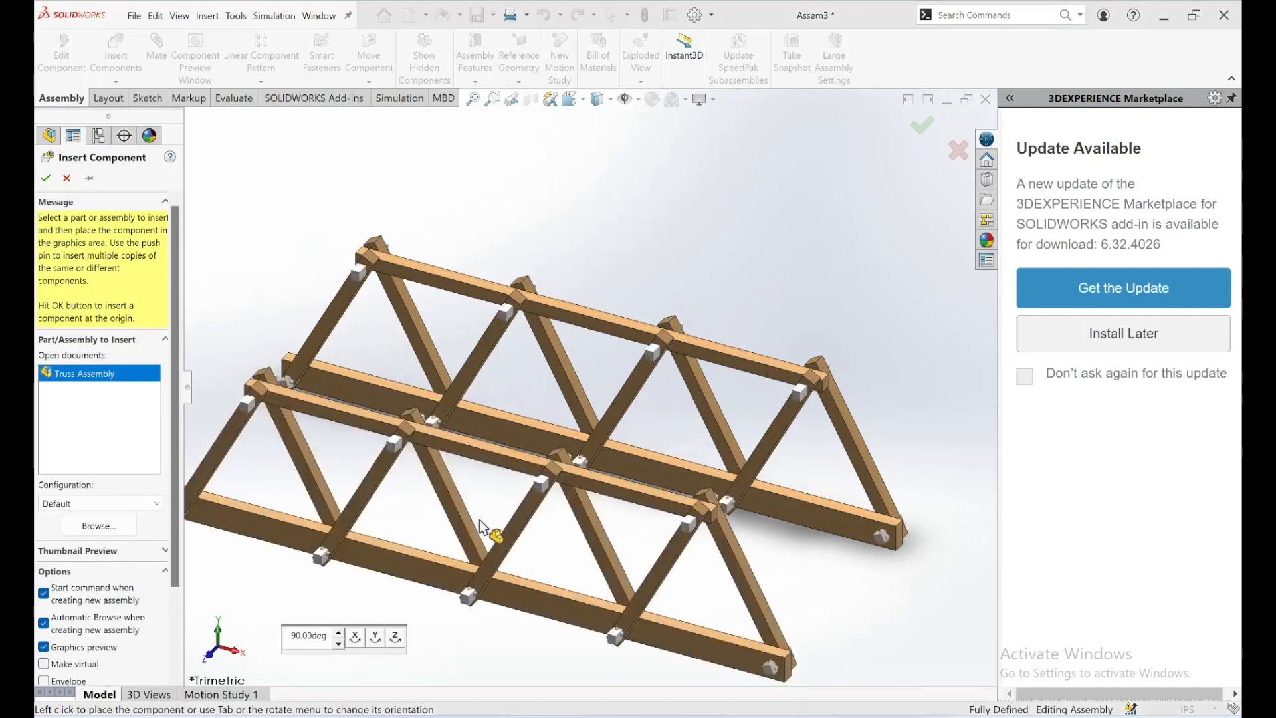
{"action": "left_click", "coordinate": [510, 540]}
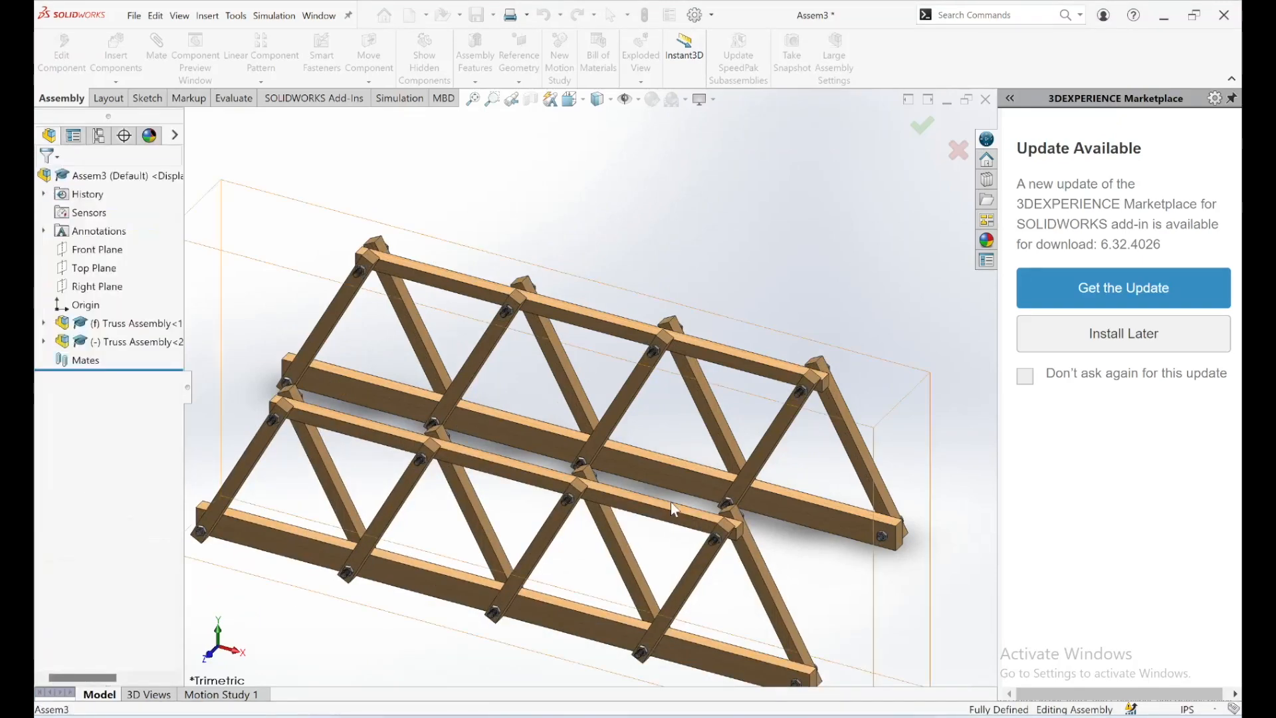
Rotate the second truss freely and move it clear of the fixed truss so both main beams are accessible
{"action": "scroll", "coordinate": [671, 501], "scroll_direction": "down", "scroll_amount": 6}
{"action": "scroll", "coordinate": [671, 501], "scroll_direction": "up", "scroll_amount": 2}
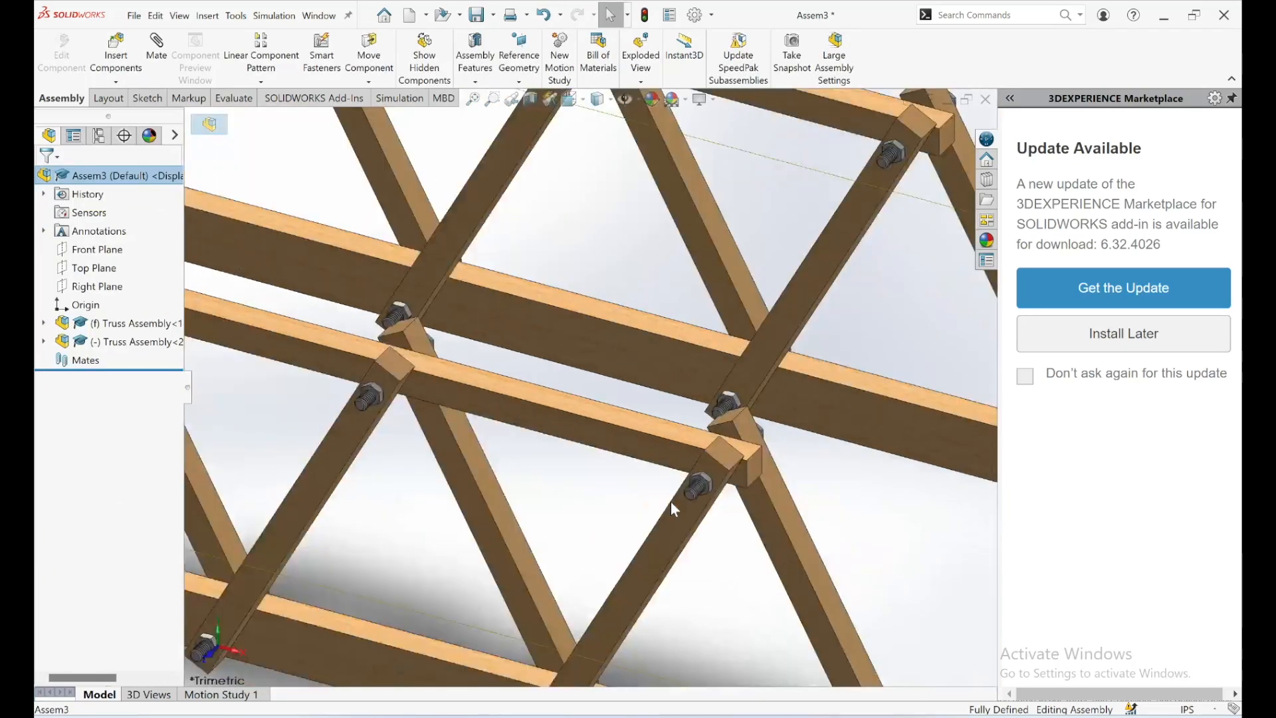
{"action": "scroll", "coordinate": [672, 503], "scroll_direction": "up", "scroll_amount": 5}
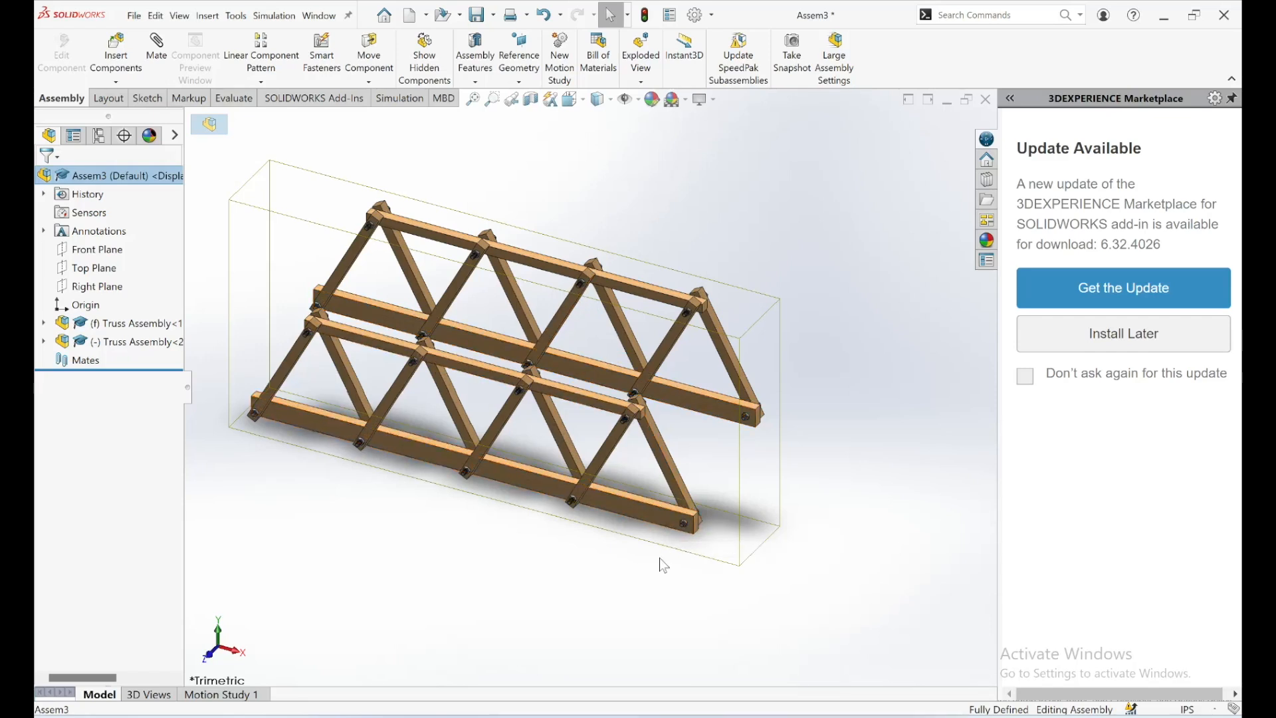
{"action": "left_click_drag", "start_coordinate": [660, 523], "coordinate": [397, 675]}
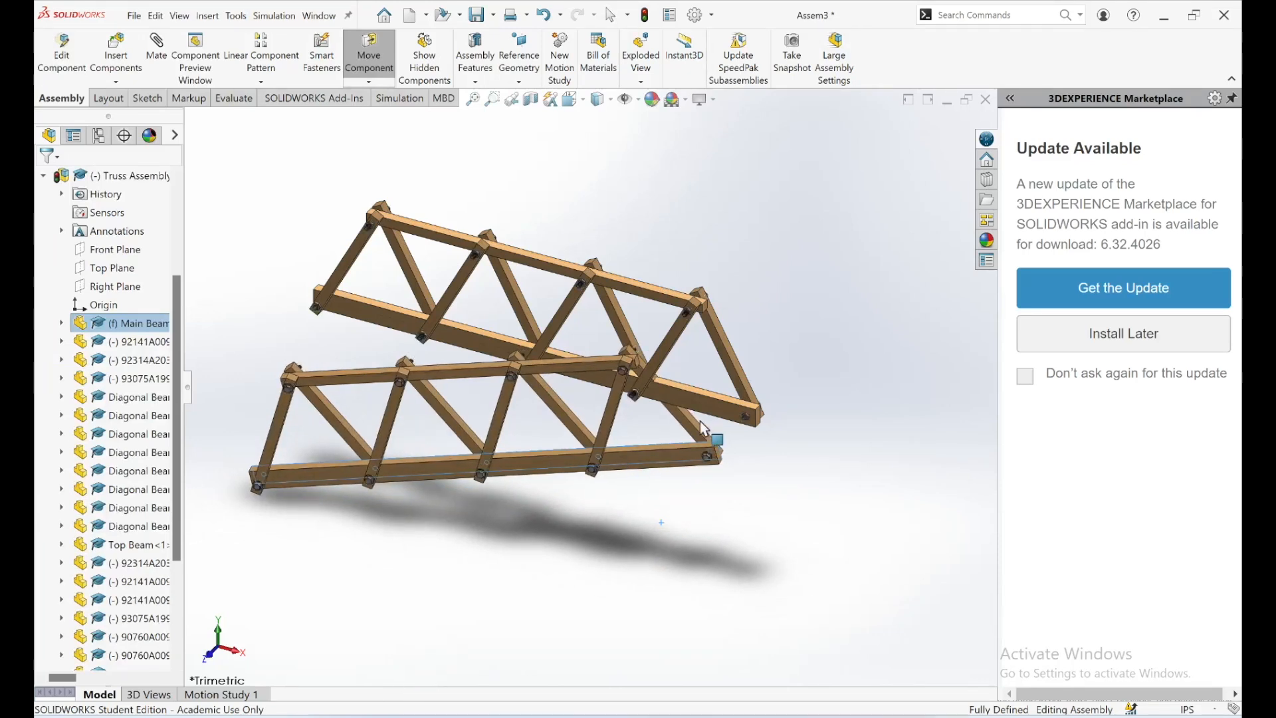
{"action": "right_click", "coordinate": [697, 500]}
{"action": "left_click", "coordinate": [692, 487]}
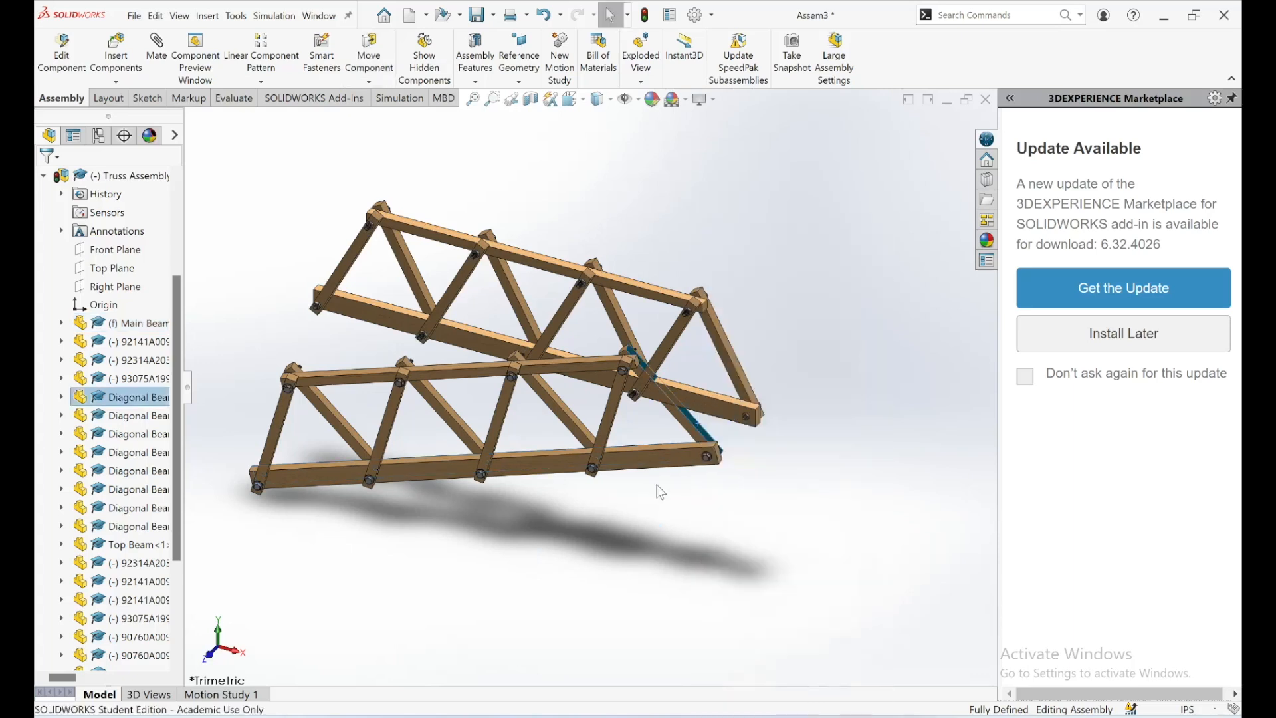
{"action": "left_click_drag", "start_coordinate": [678, 457], "coordinate": [668, 525]}
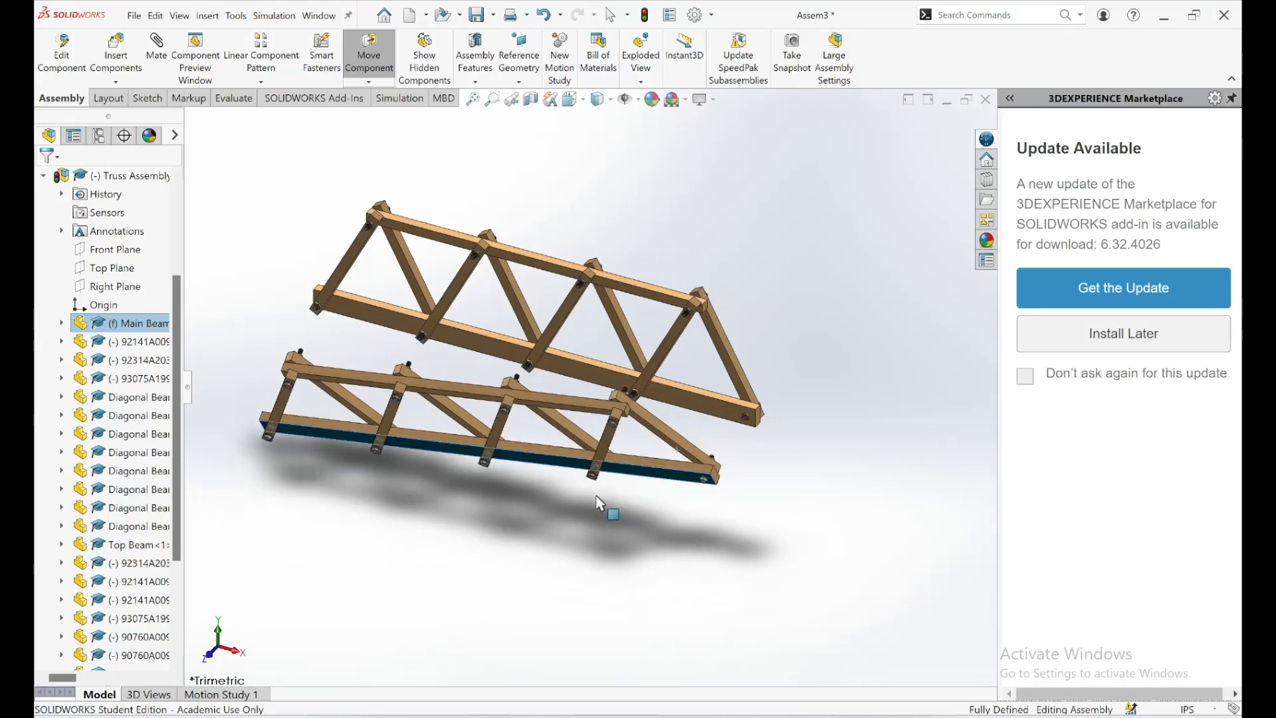
{"action": "middle_click_drag", "start_coordinate": [571, 502], "coordinate": [649, 521]}
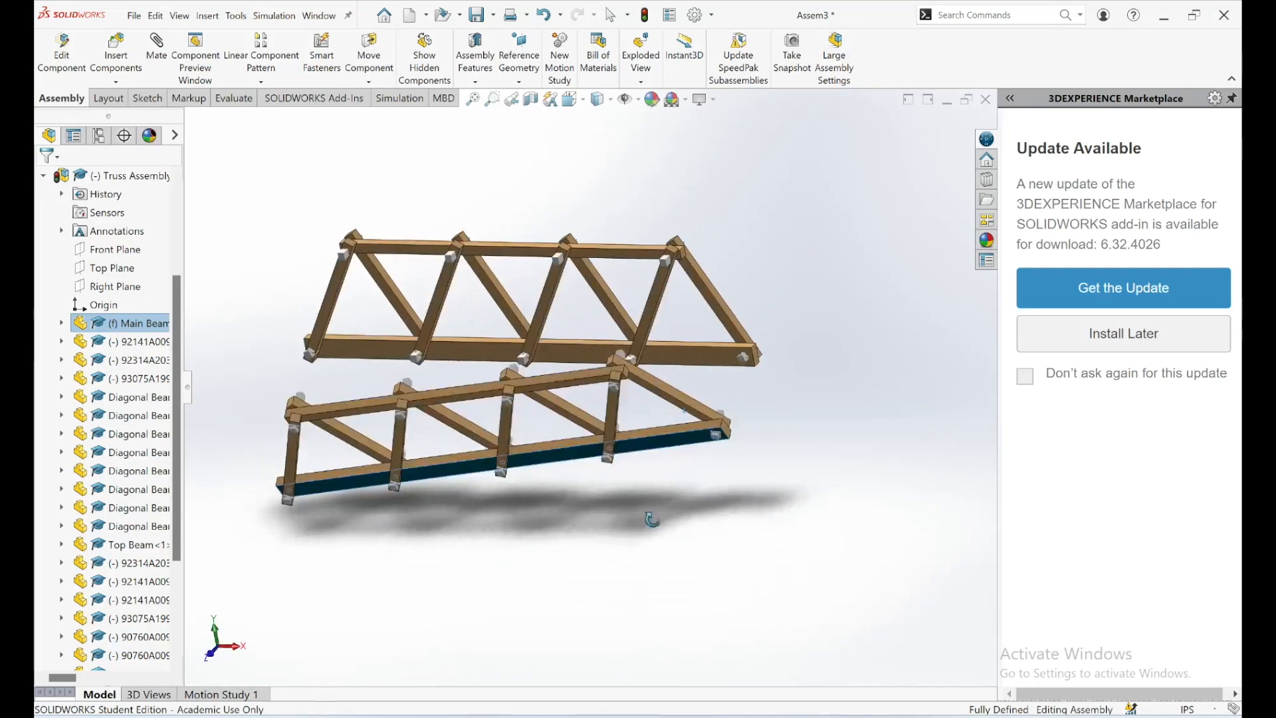
{"action": "left_click_drag", "start_coordinate": [574, 453], "coordinate": [519, 512]}
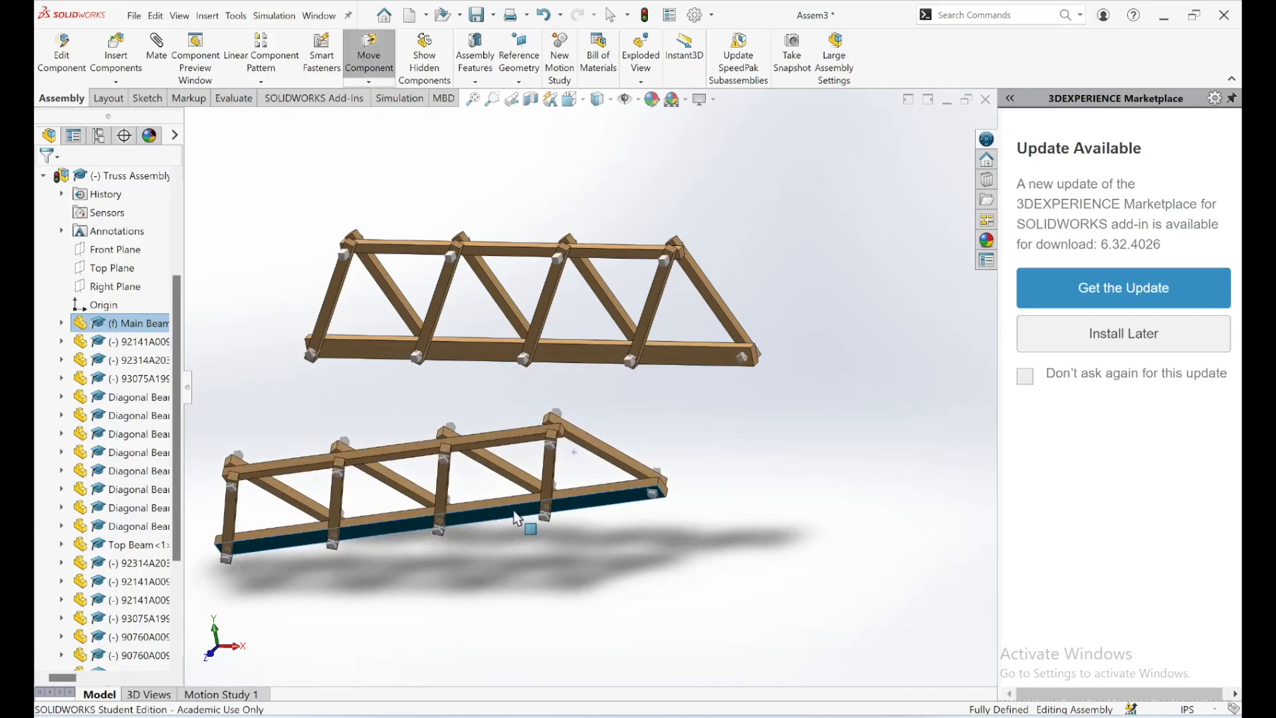
{"action": "left_click", "coordinate": [580, 584]}
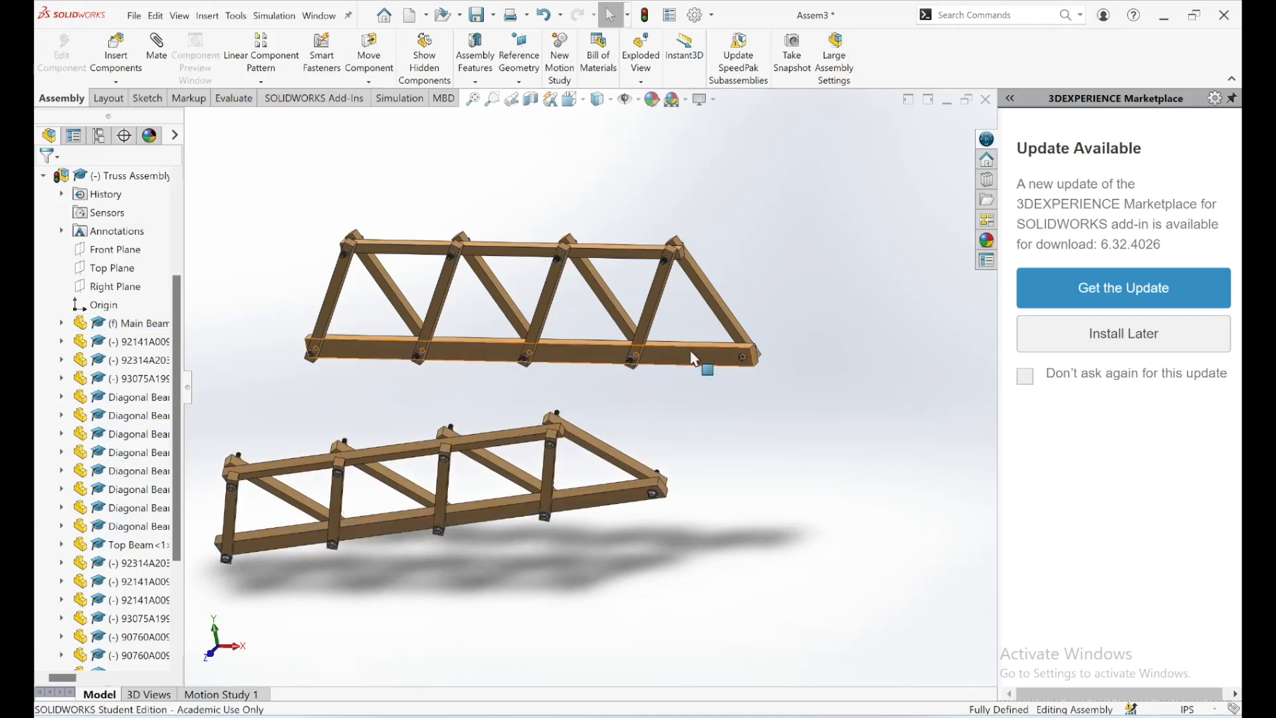
Add a Parallel mate between the main beam side faces of the two trusses
{"action": "left_click", "coordinate": [693, 359]}
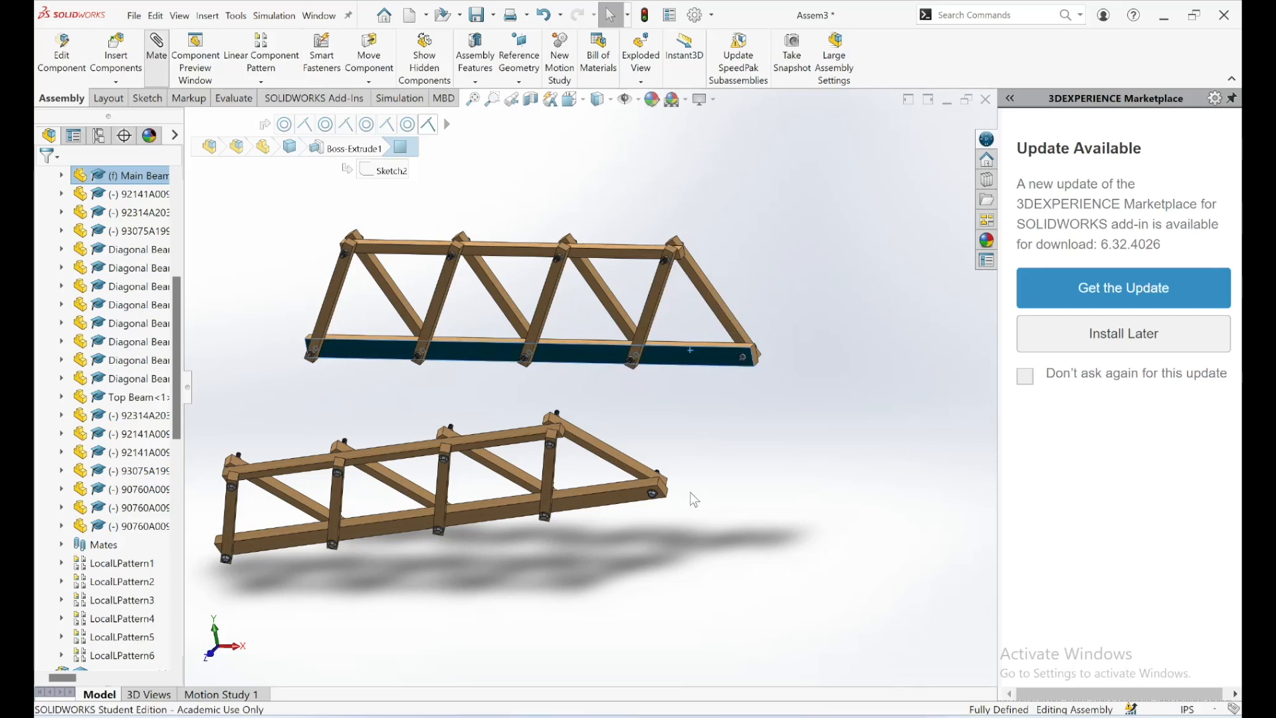
{"action": "middle_click_drag", "start_coordinate": [590, 545], "coordinate": [516, 484]}
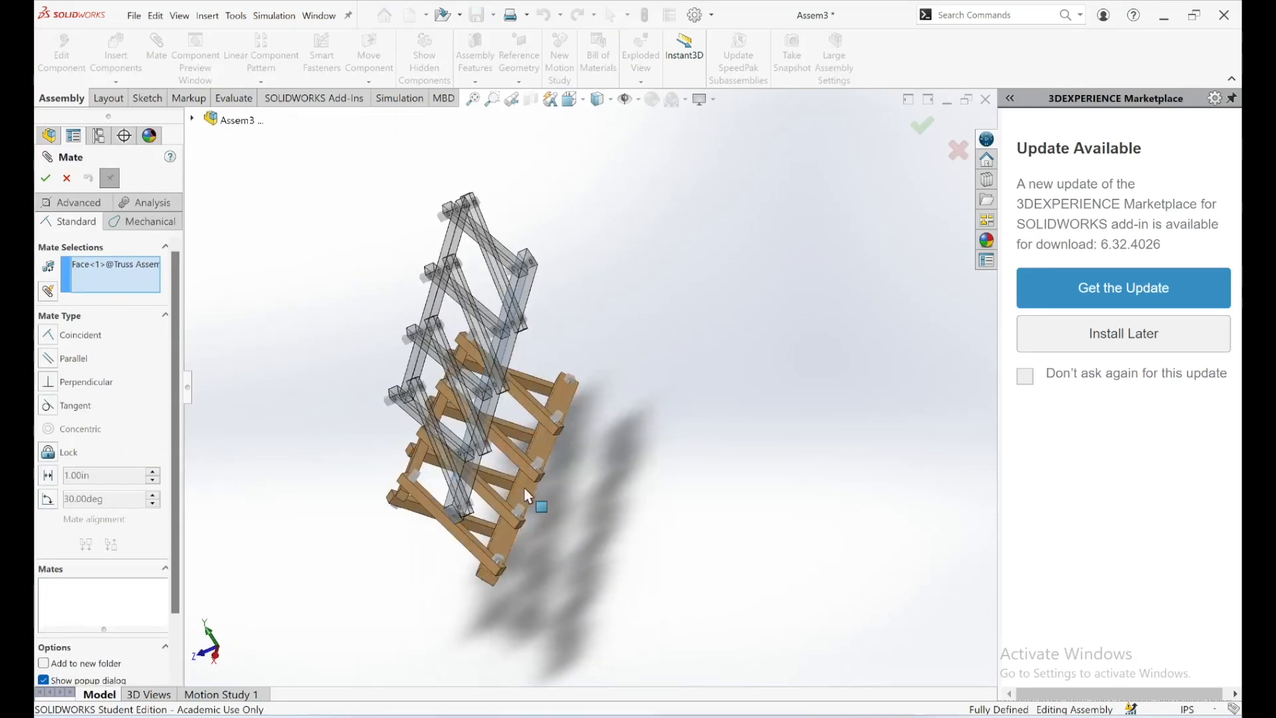
{"action": "left_click", "coordinate": [526, 494]}
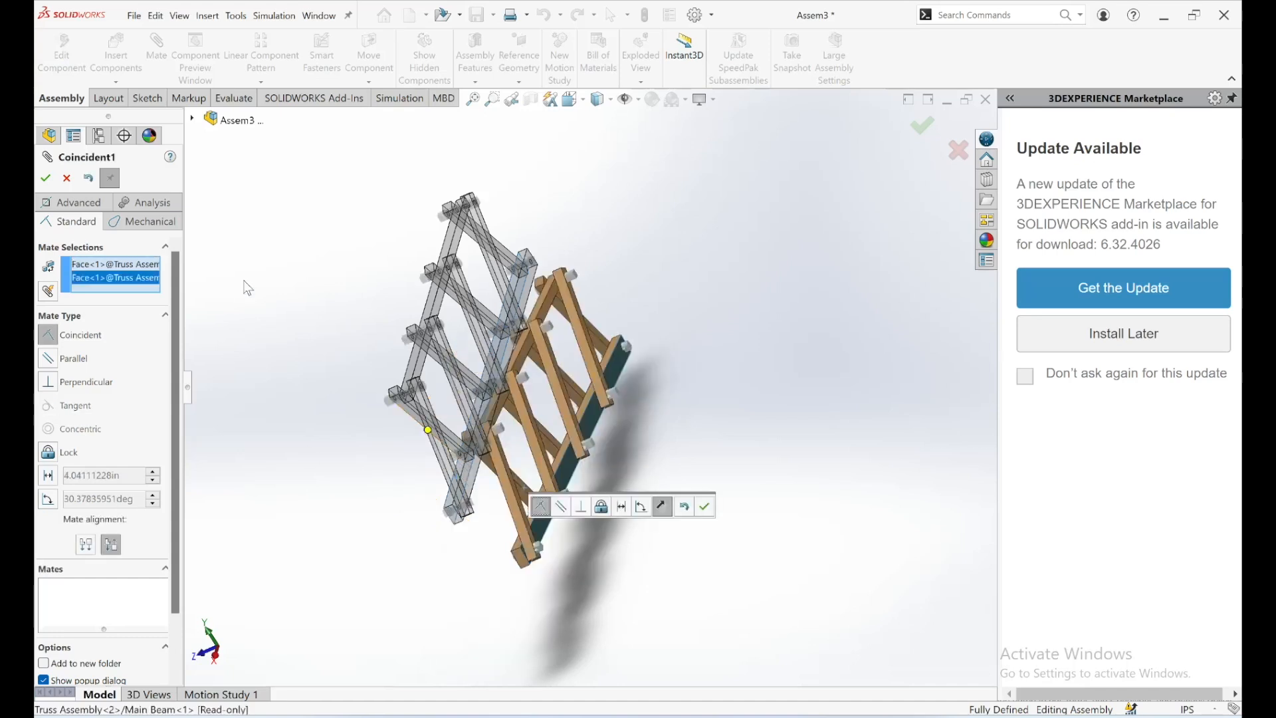
{"action": "left_click", "coordinate": [53, 362]}
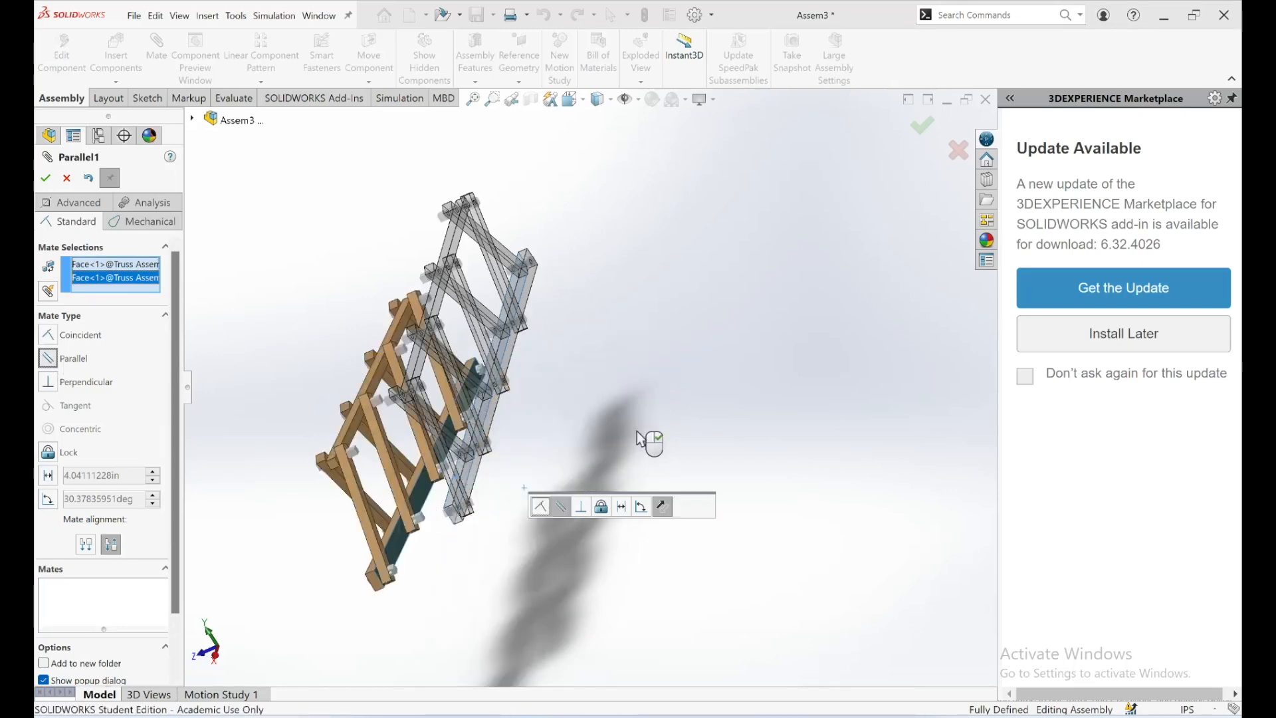
{"action": "middle_click_drag", "start_coordinate": [719, 335], "coordinate": [688, 324]}
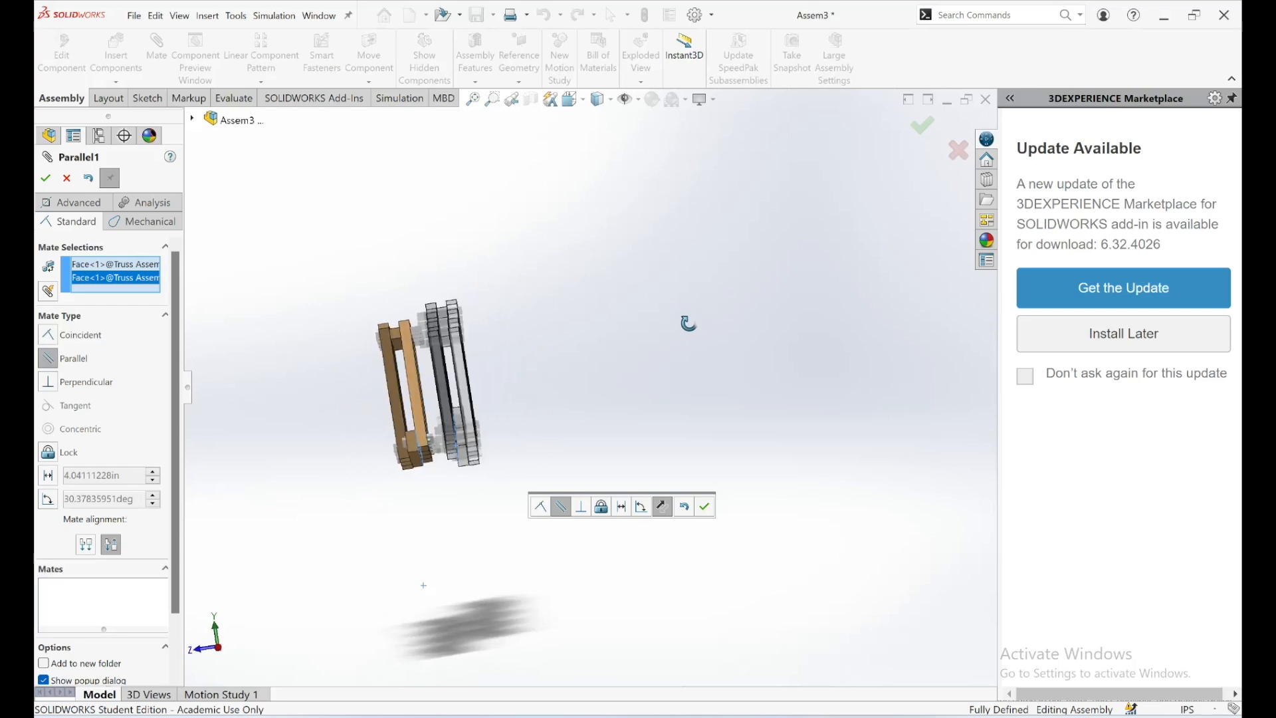
{"action": "left_click", "coordinate": [46, 180]}
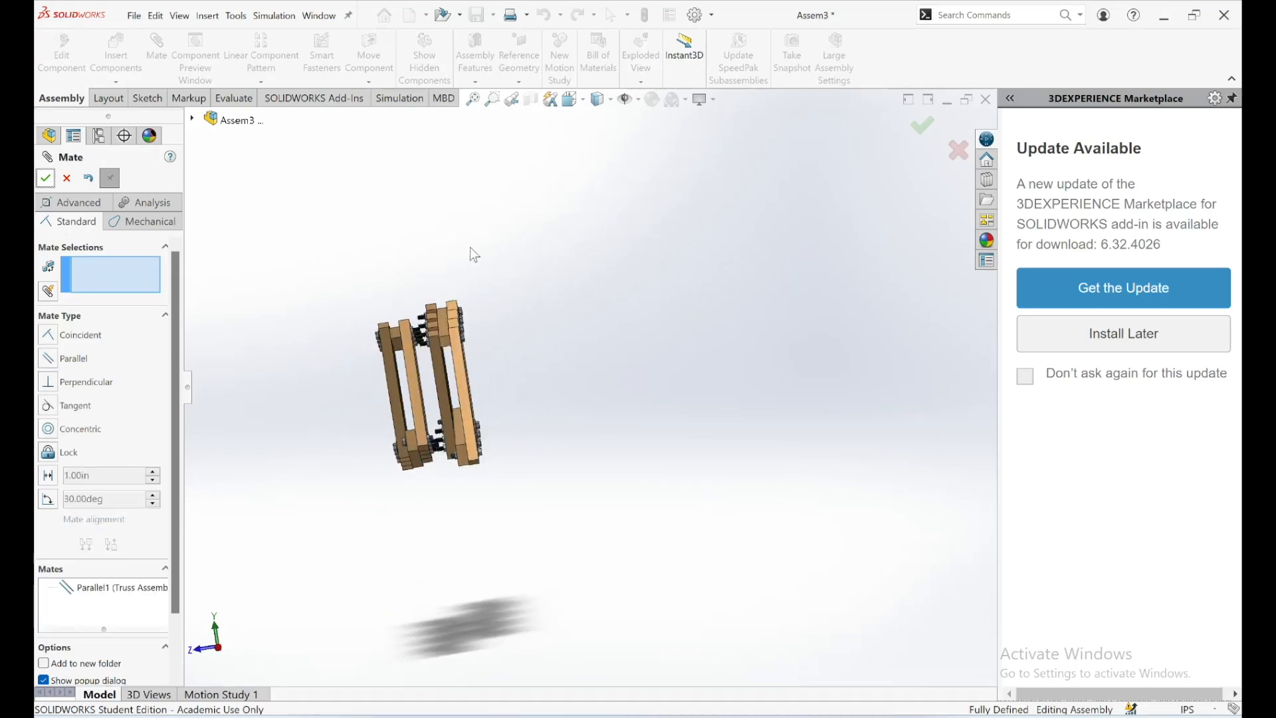
Add a Parallel mate between the outer faces of the end diagonal beams on the two trusses
{"action": "middle_click_drag", "start_coordinate": [489, 366], "coordinate": [471, 267]}
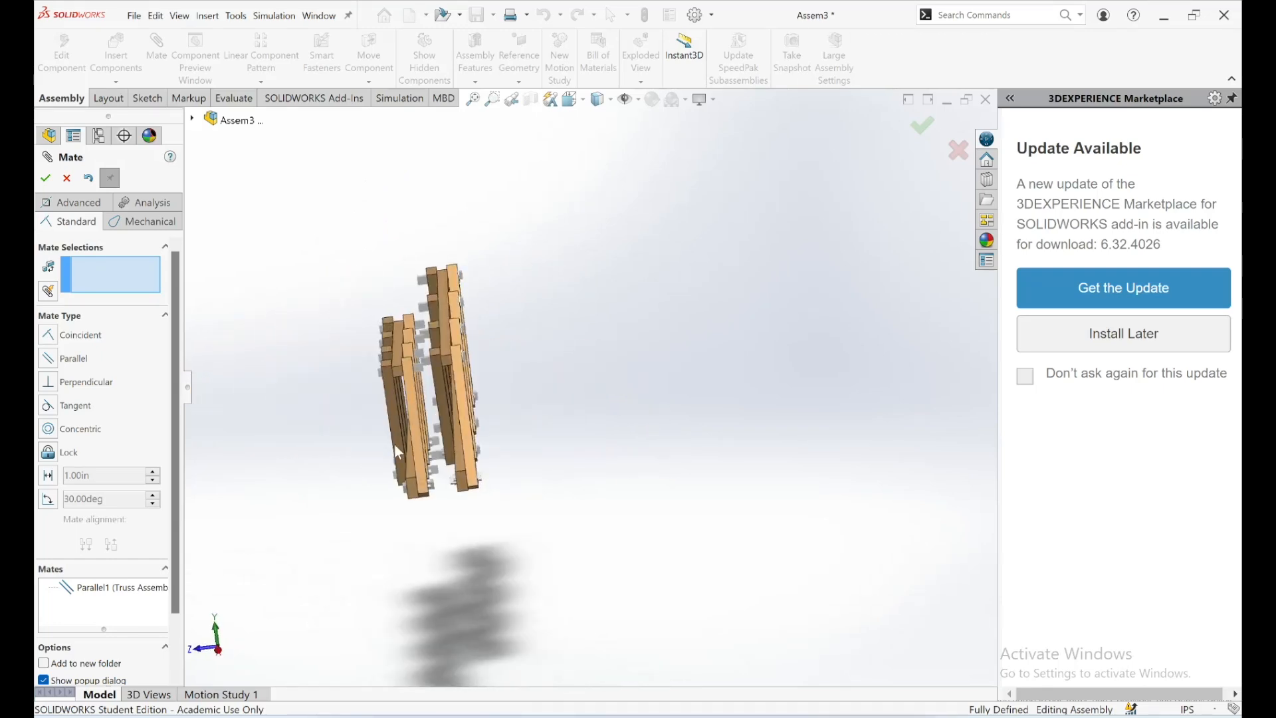
{"action": "middle_click_drag", "start_coordinate": [518, 415], "coordinate": [492, 442]}
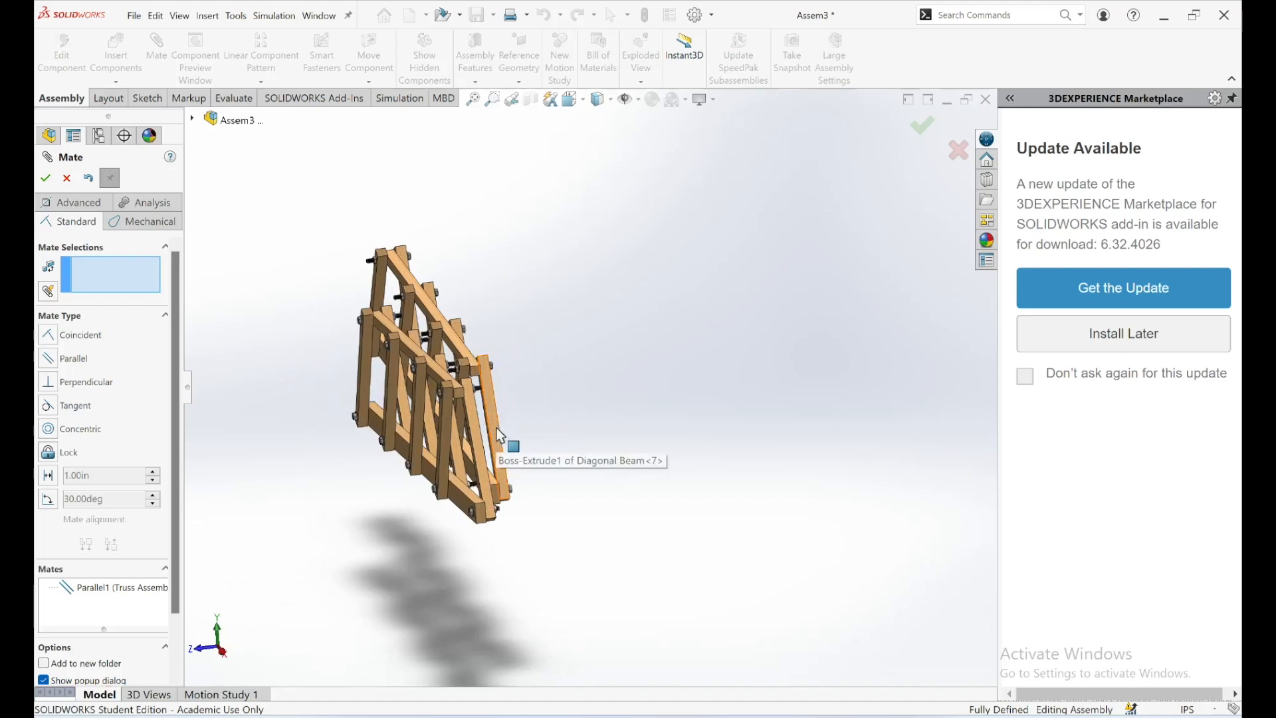
{"action": "left_click", "coordinate": [496, 428]}
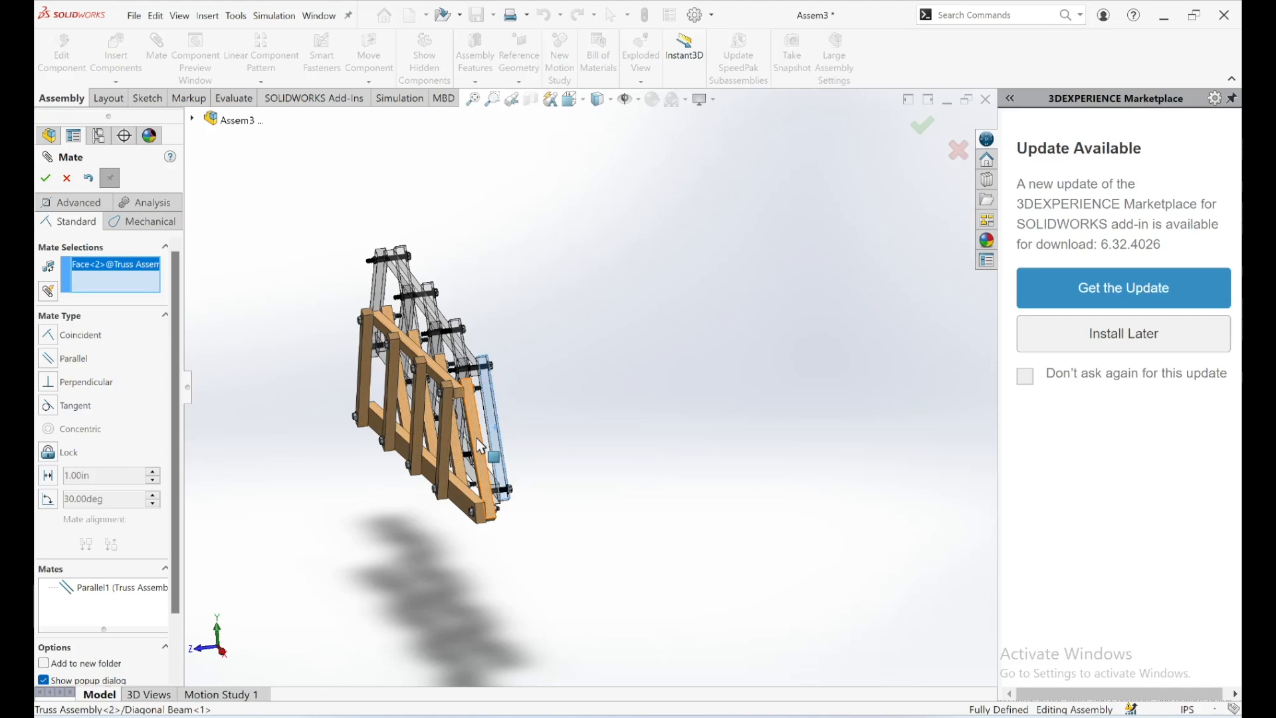
{"action": "left_click", "coordinate": [476, 454]}
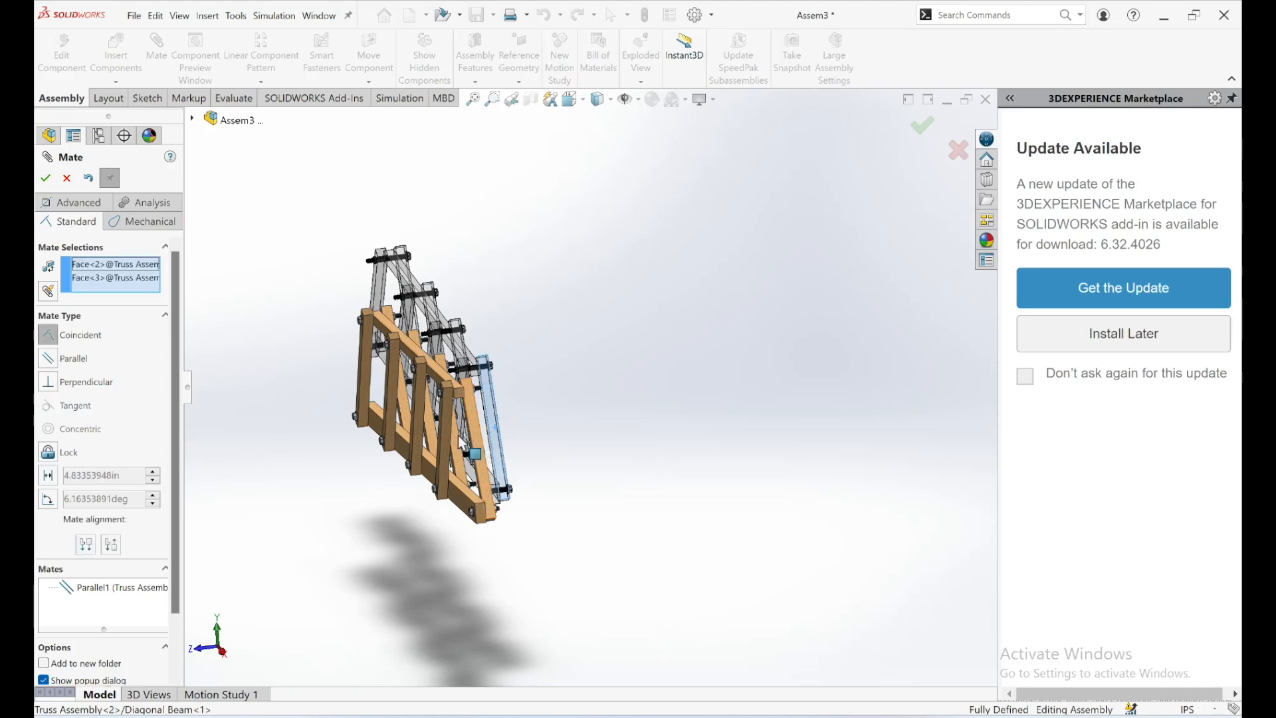
{"action": "left_click", "coordinate": [51, 362]}
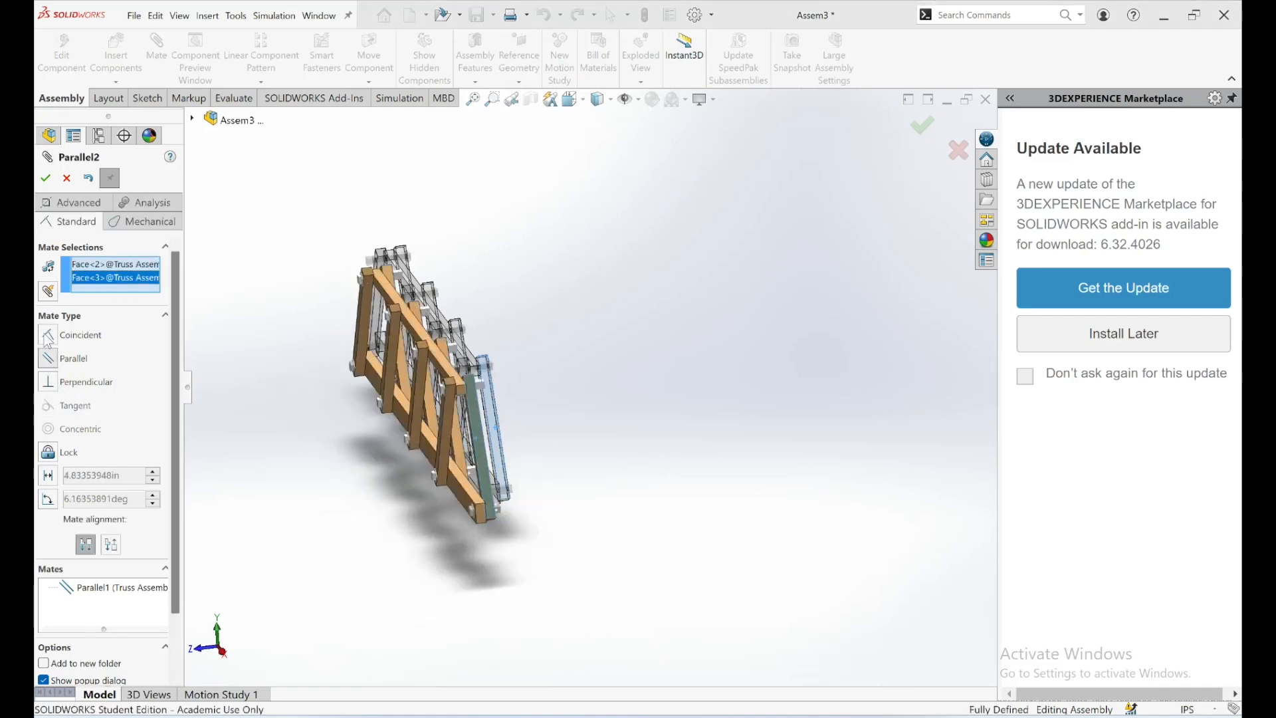
{"action": "left_click", "coordinate": [45, 179]}
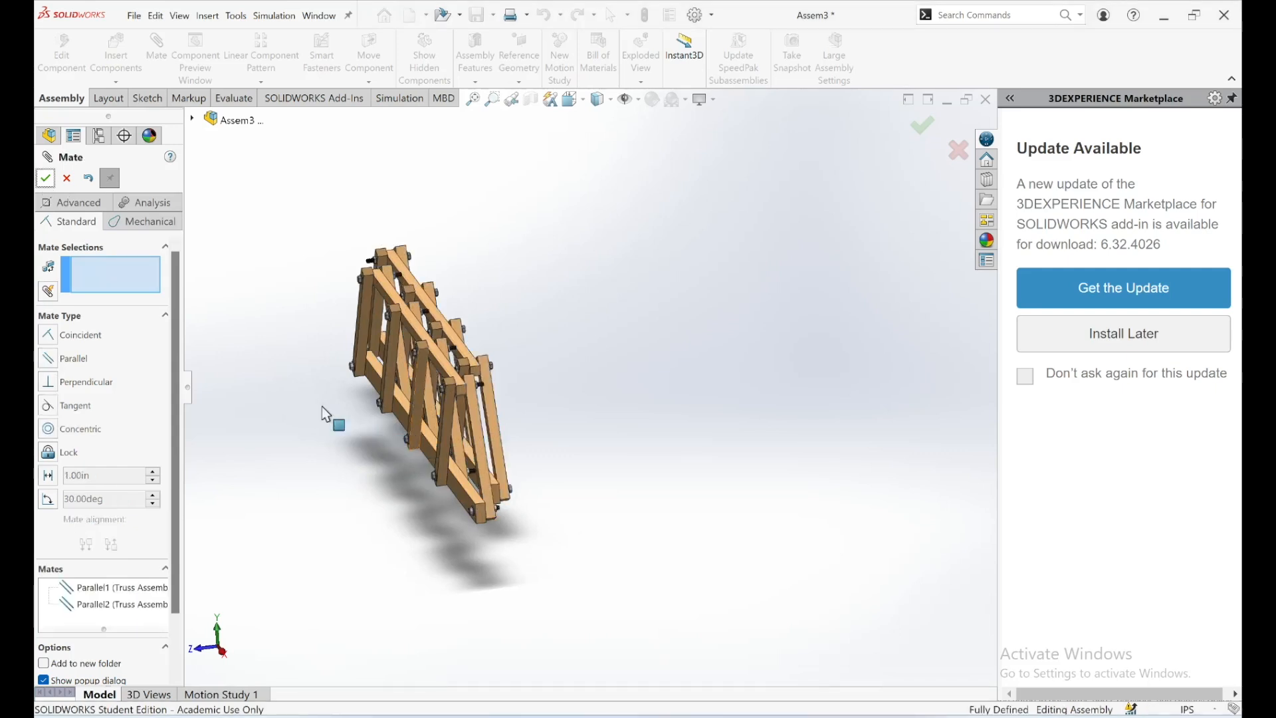
Move the second truss farther away from the fixed truss to widen the gap, and finish mating
{"action": "left_click_drag", "start_coordinate": [266, 394], "coordinate": [192, 403]}
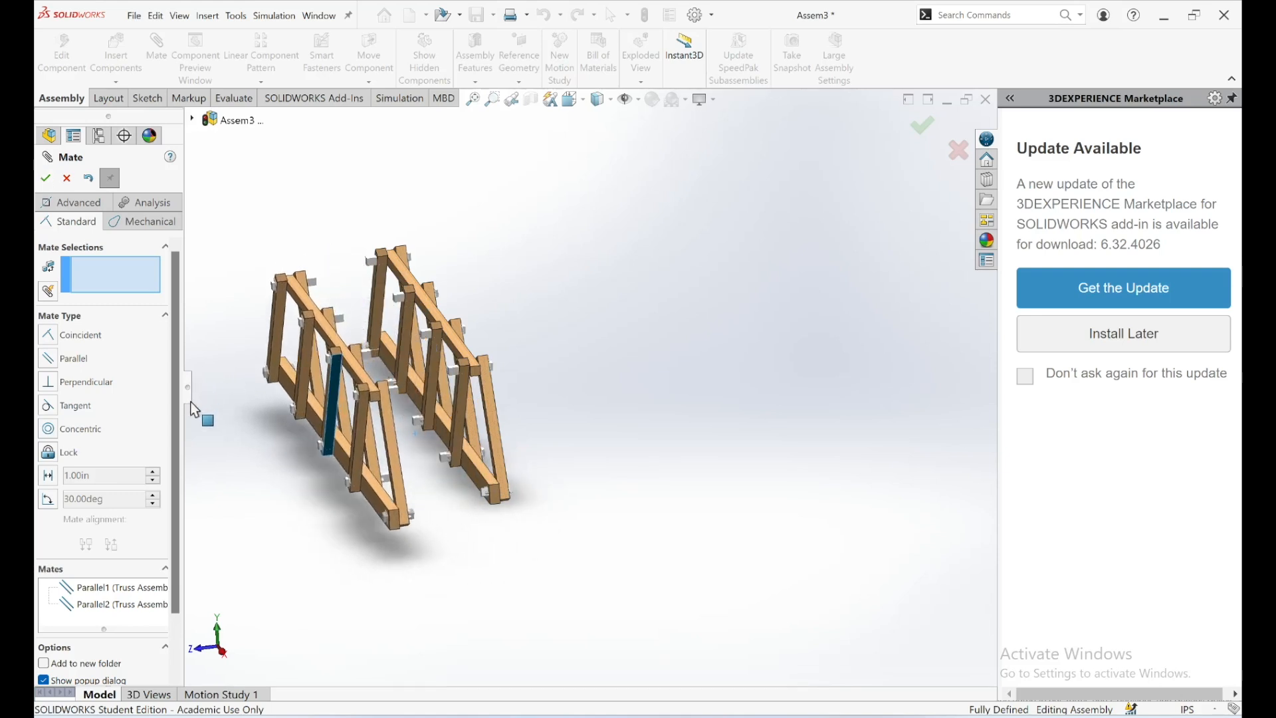
{"action": "mouse_move", "coordinate": [521, 556]}
{"action": "middle_mouse_down"}
{"action": "mouse_move", "coordinate": [518, 432]}
{"action": "mouse_move", "coordinate": [515, 504]}
{"action": "mouse_move", "coordinate": [501, 521]}
{"action": "mouse_move", "coordinate": [493, 502]}
{"action": "mouse_move", "coordinate": [504, 551]}
{"action": "middle_mouse_up"}
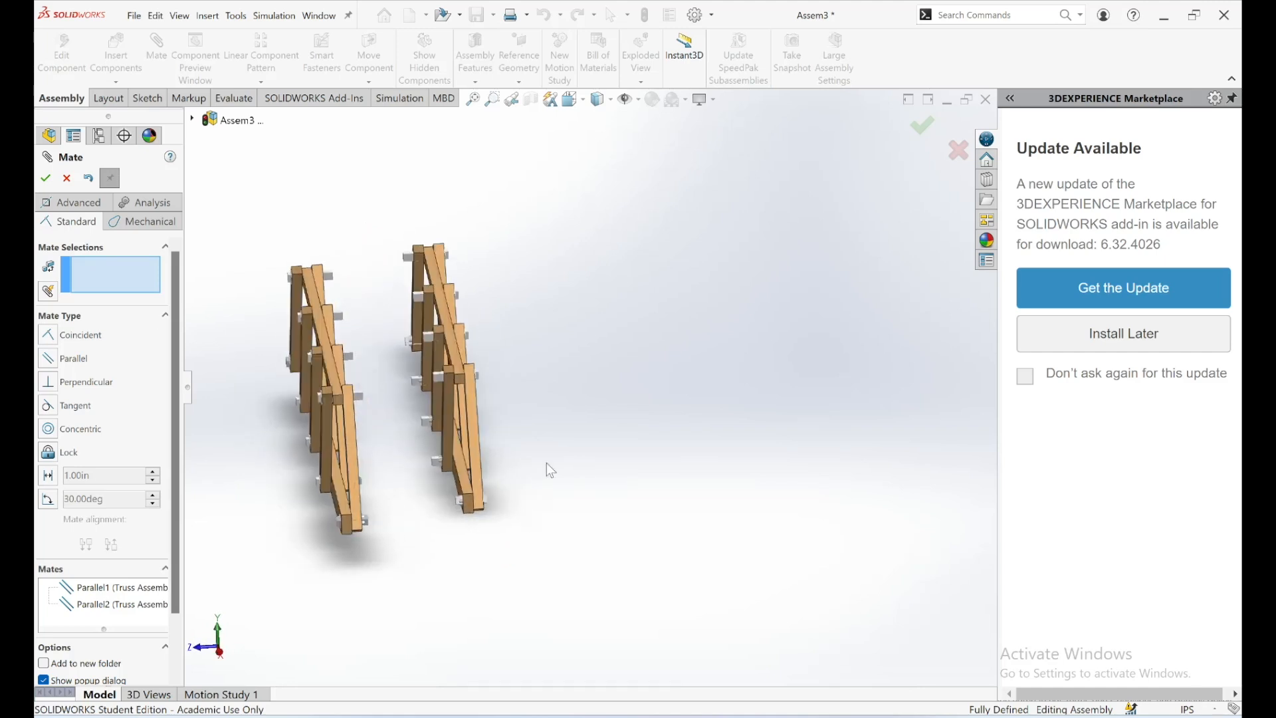
{"action": "left_click", "coordinate": [45, 178]}
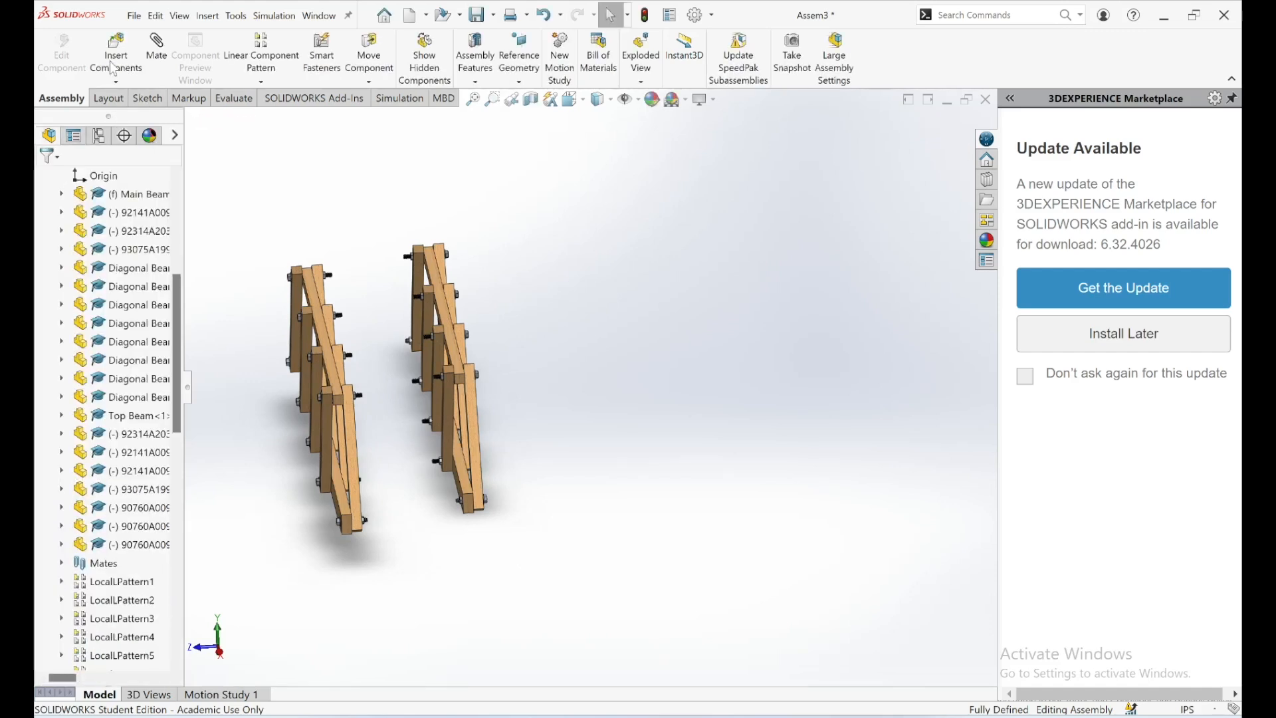
Insert the Top Cross Member part from the Downloads folder and place it between the two trusses
{"action": "left_click", "coordinate": [124, 58]}
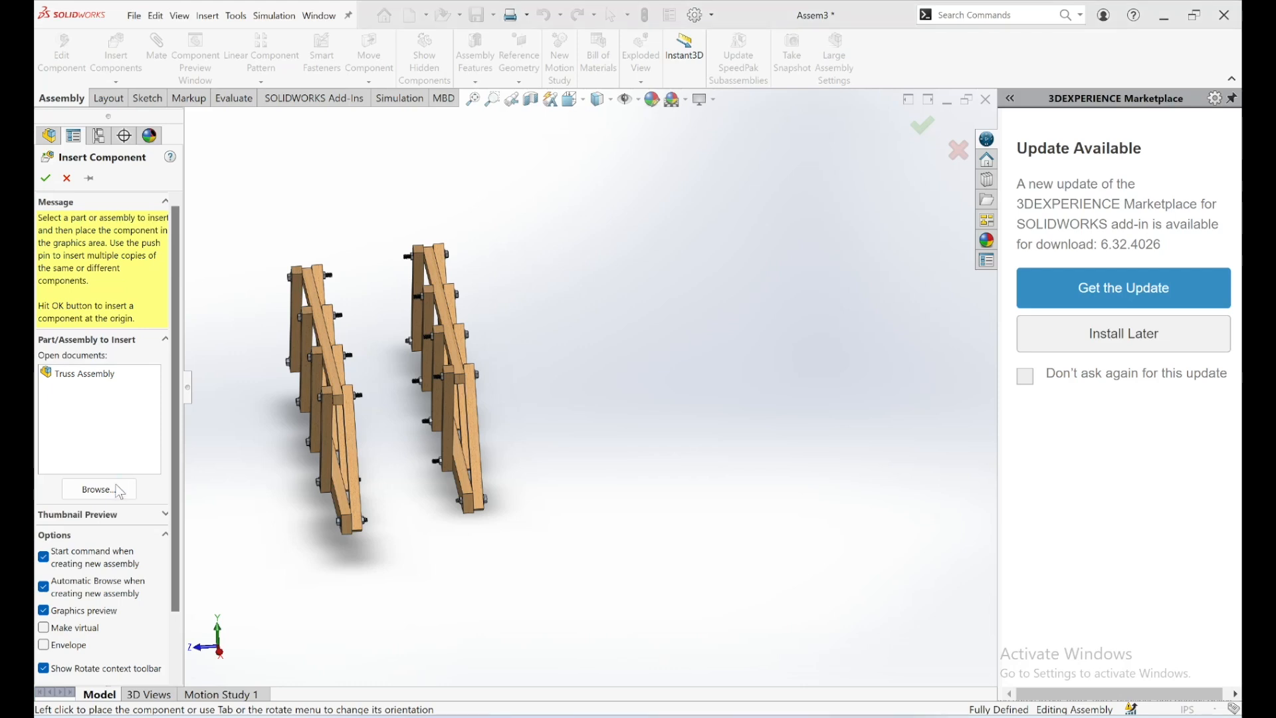
{"action": "left_click", "coordinate": [120, 490]}
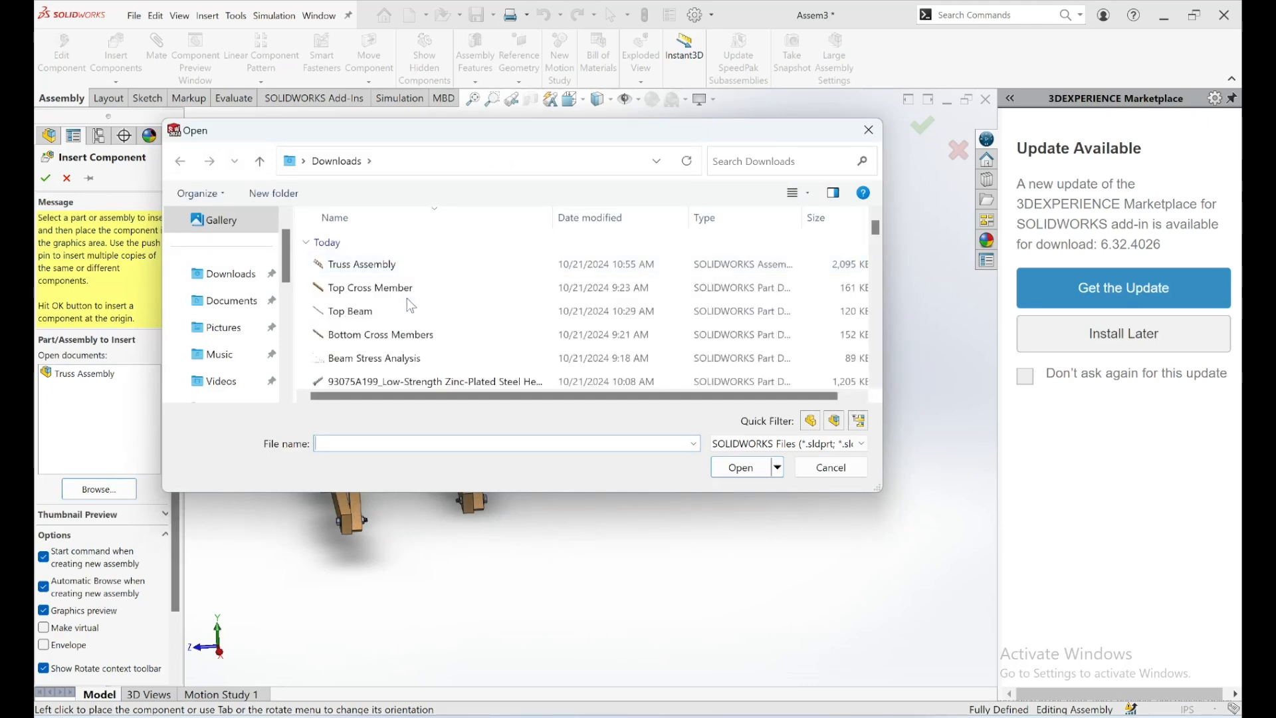
{"action": "left_click", "coordinate": [384, 287]}
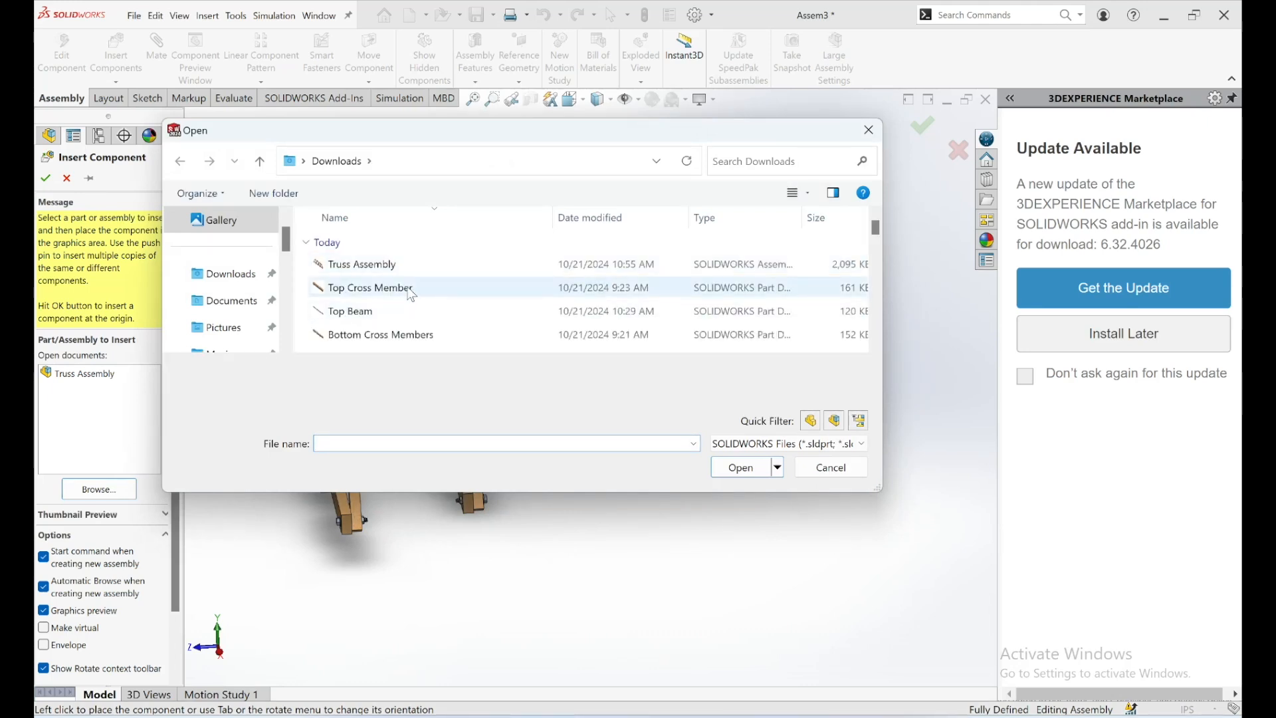
{"action": "left_click", "coordinate": [741, 468]}
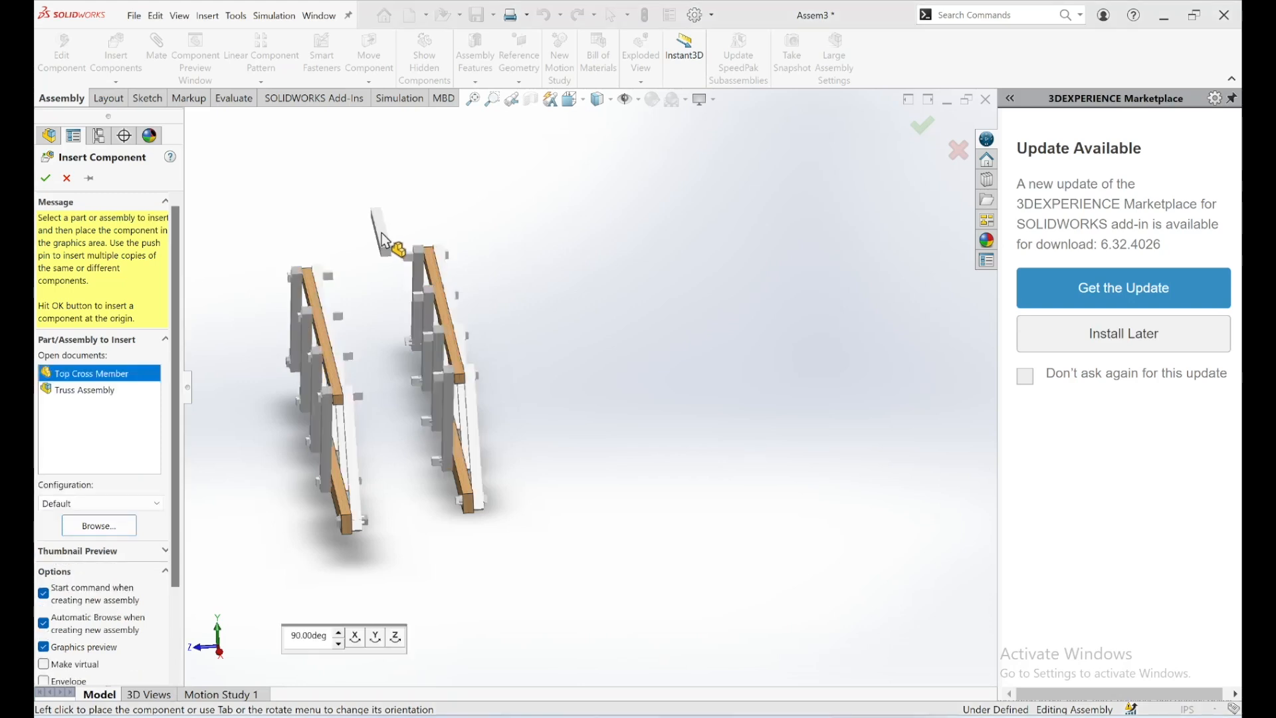
{"action": "left_click", "coordinate": [378, 287]}
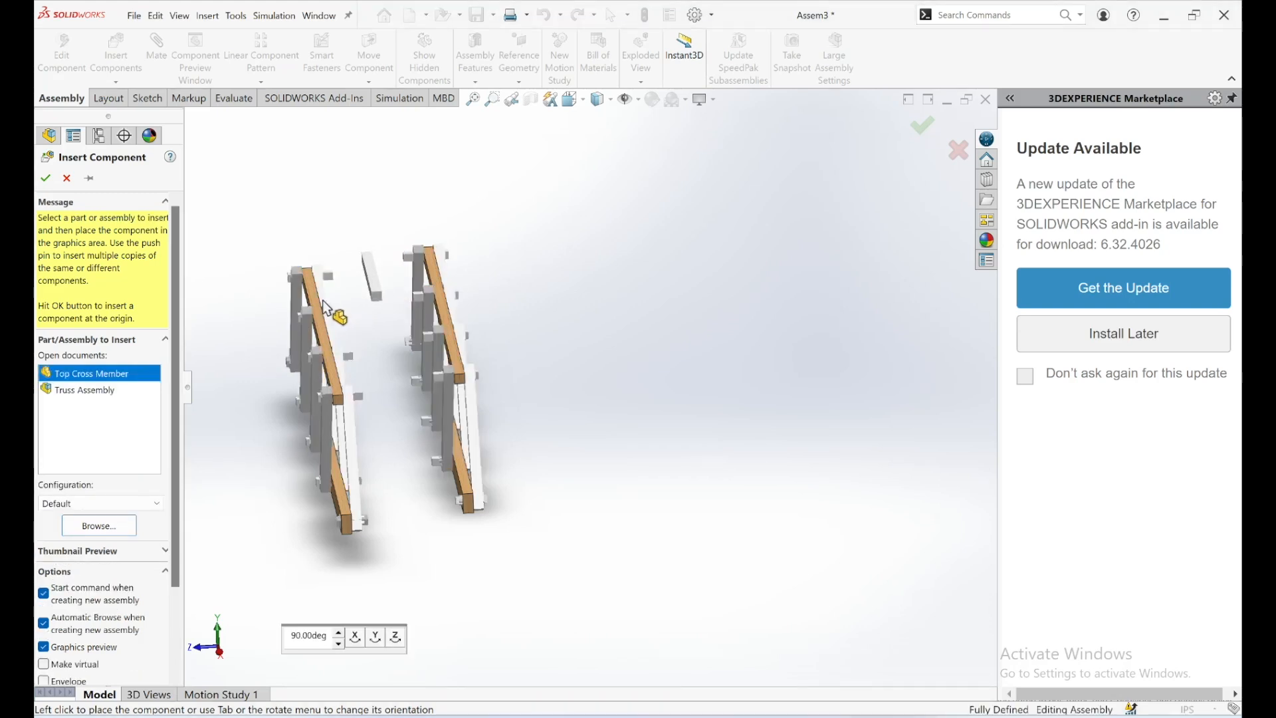
{"action": "left_click", "coordinate": [46, 180]}
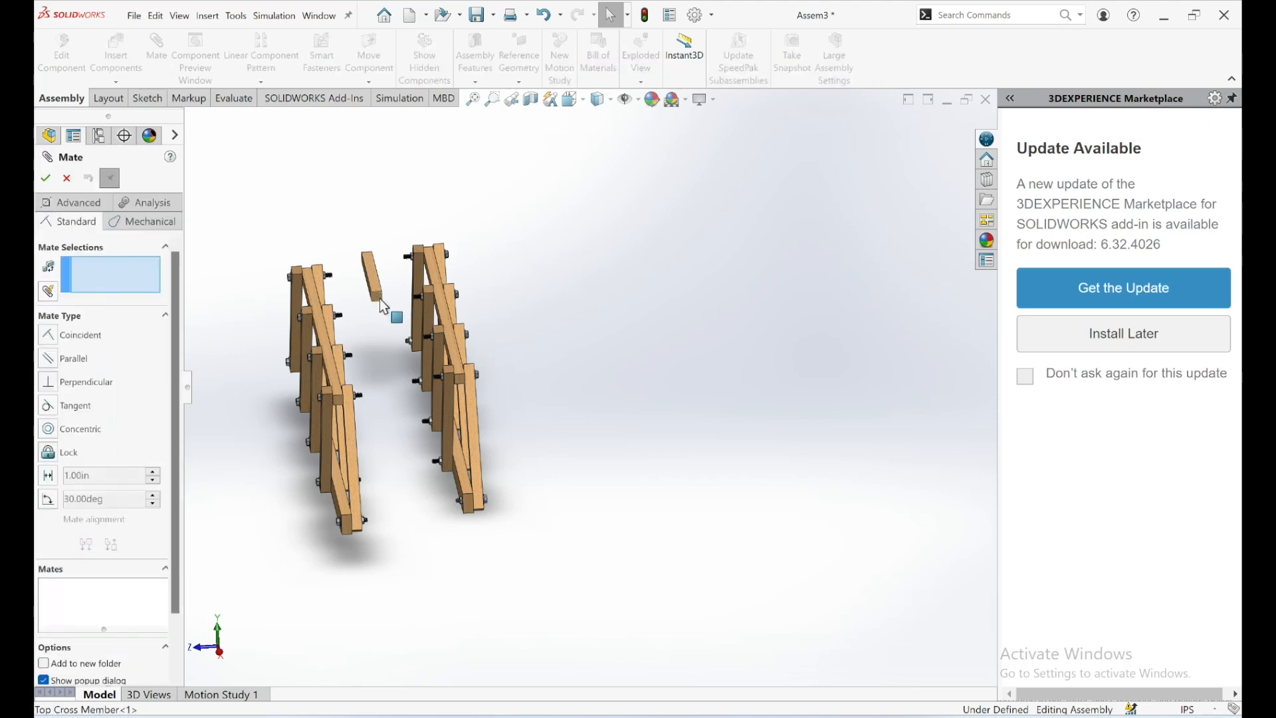
Add a Coincident mate between one end face of the cross member and the inner side face of the fixed truss's top beam
{"action": "left_click", "coordinate": [382, 304]}
{"action": "middle_click_drag", "start_coordinate": [424, 348], "coordinate": [329, 254]}
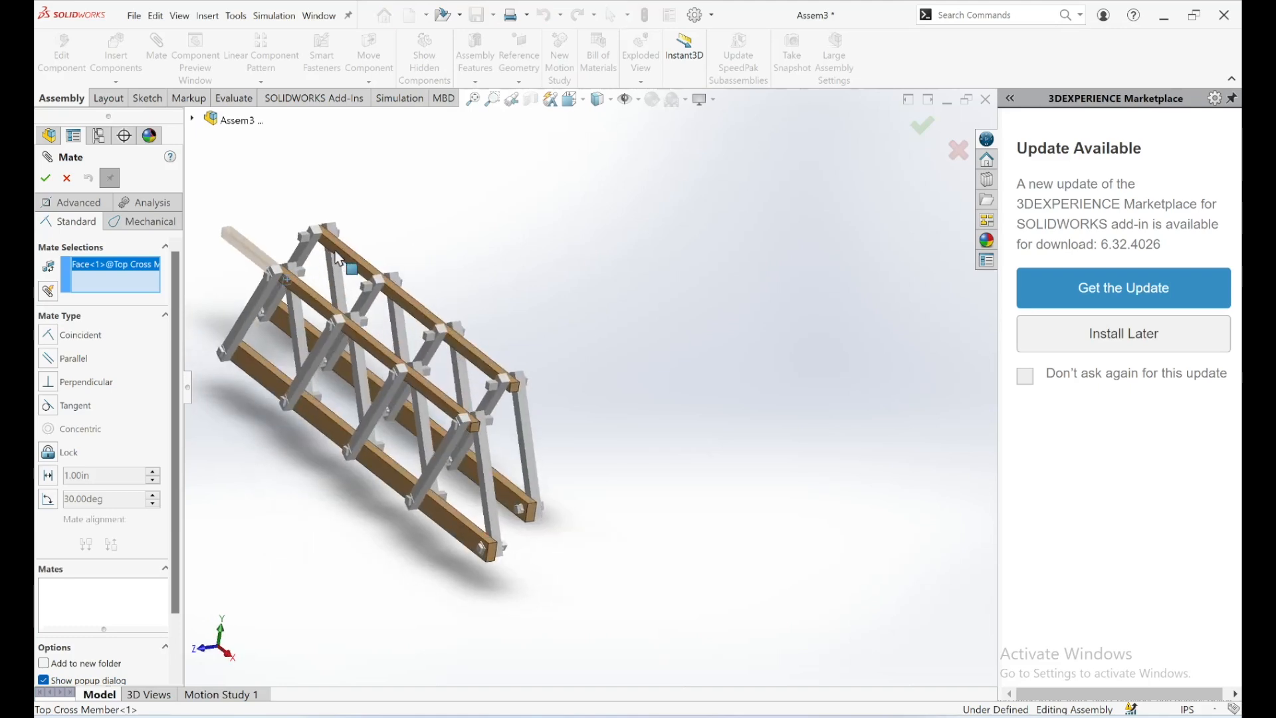
{"action": "scroll", "coordinate": [339, 253], "scroll_direction": "down", "scroll_amount": 5}
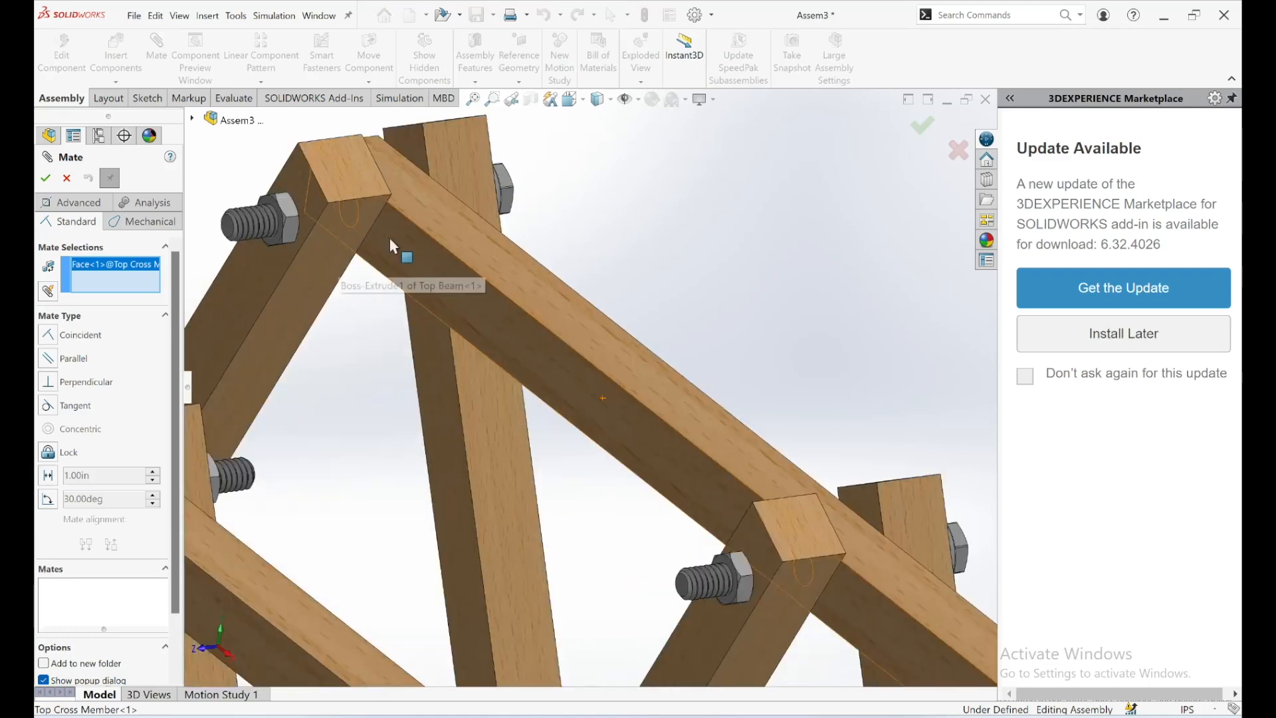
{"action": "left_click", "coordinate": [476, 308]}
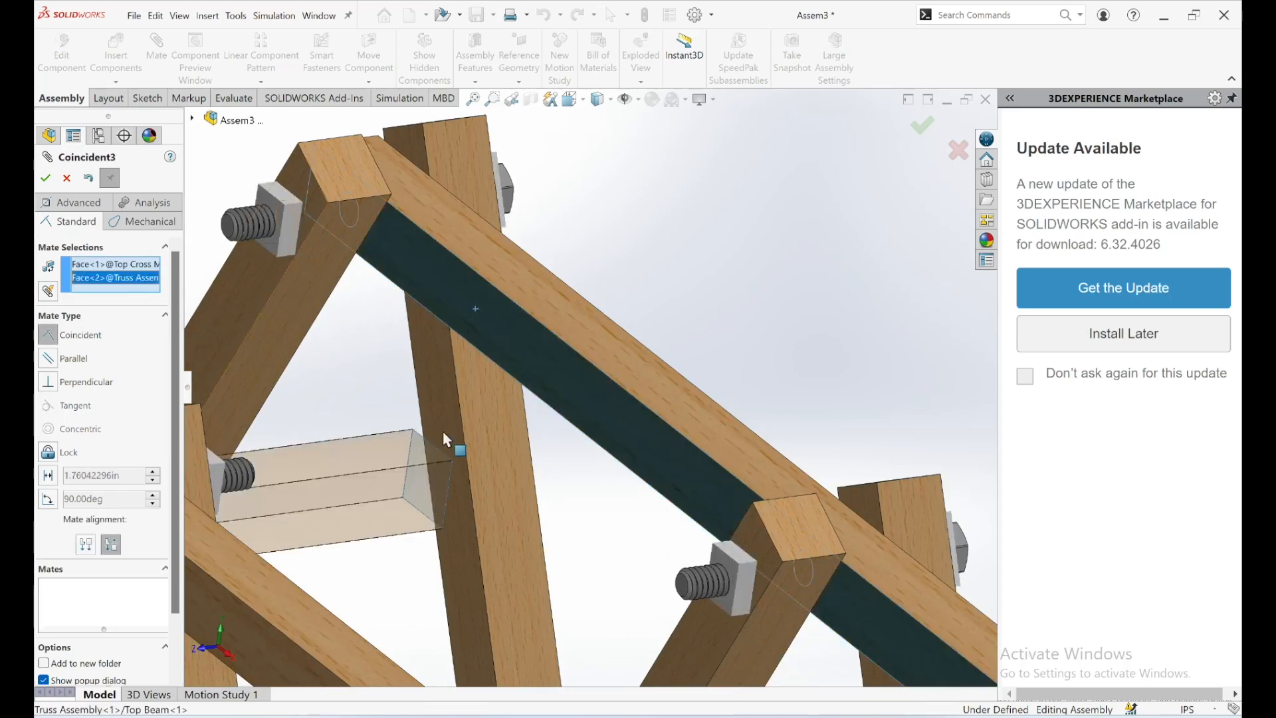
{"action": "scroll", "coordinate": [442, 439], "scroll_direction": "up", "scroll_amount": 1}
{"action": "scroll", "coordinate": [439, 437], "scroll_direction": "up", "scroll_amount": 6}
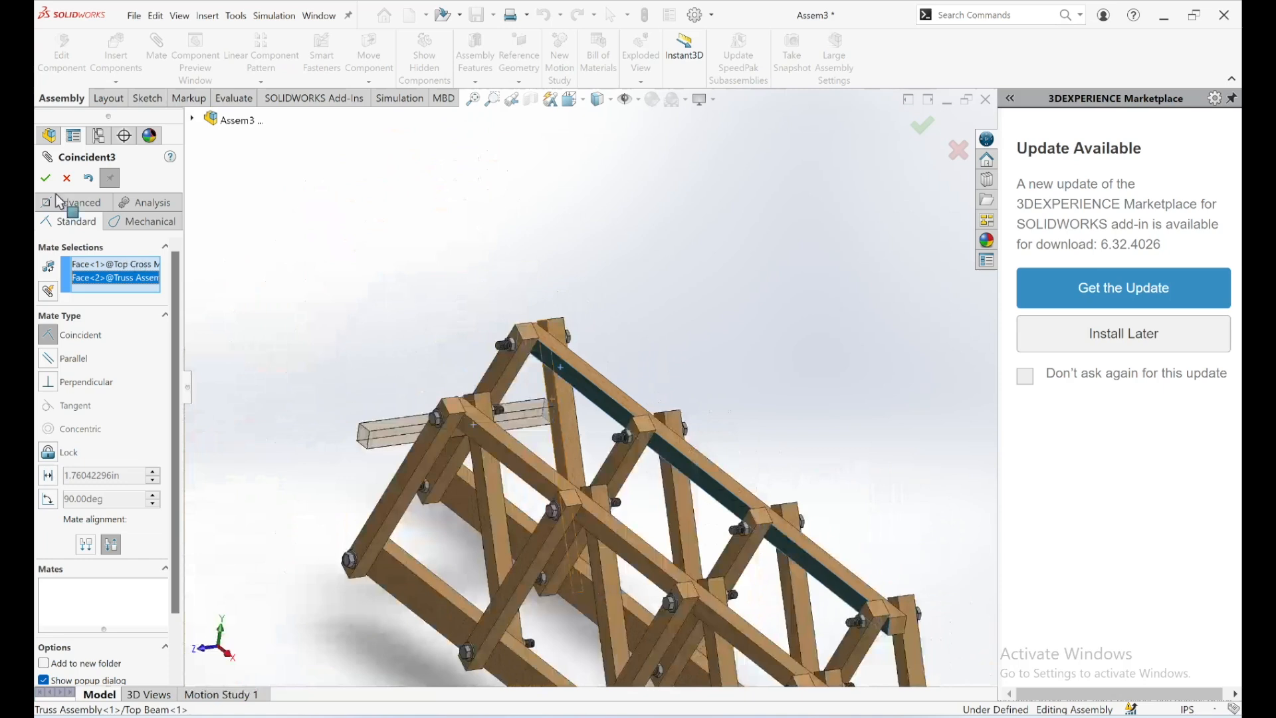
{"action": "left_click", "coordinate": [45, 178]}
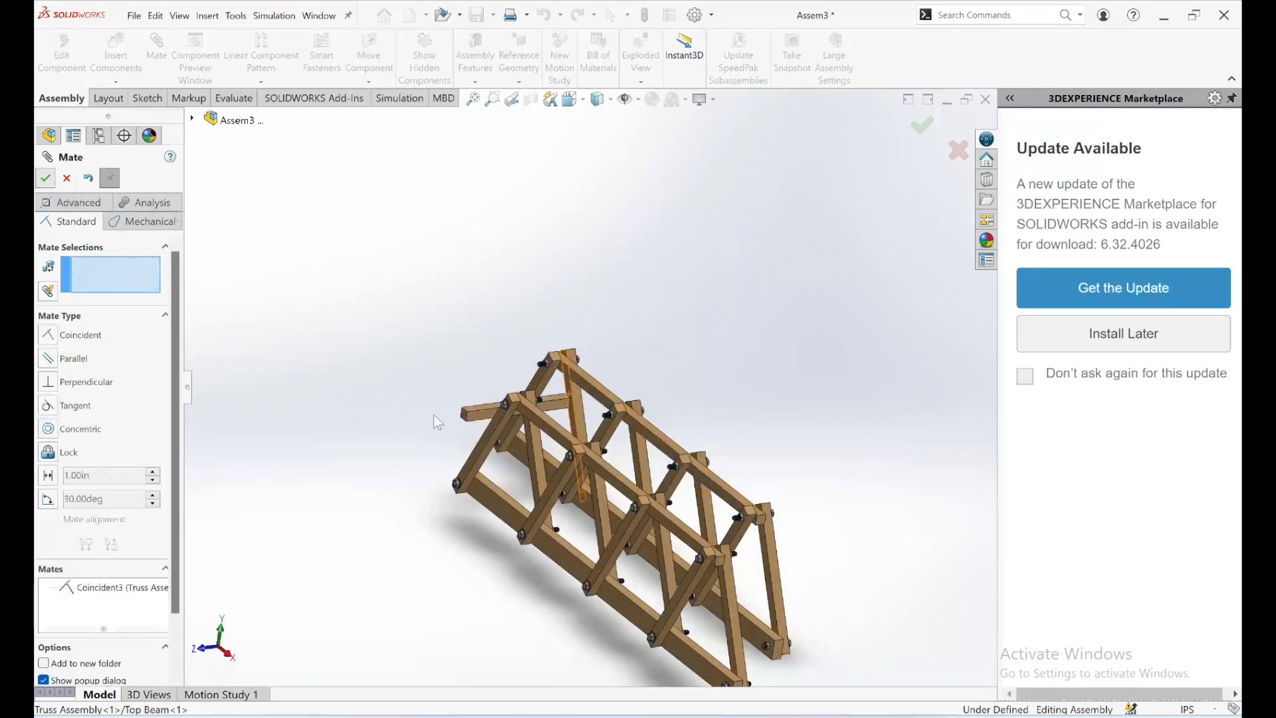
Add a Coincident mate between the cross member's other end face and the inner side face of the second truss's top beam
{"action": "left_click", "coordinate": [464, 413]}
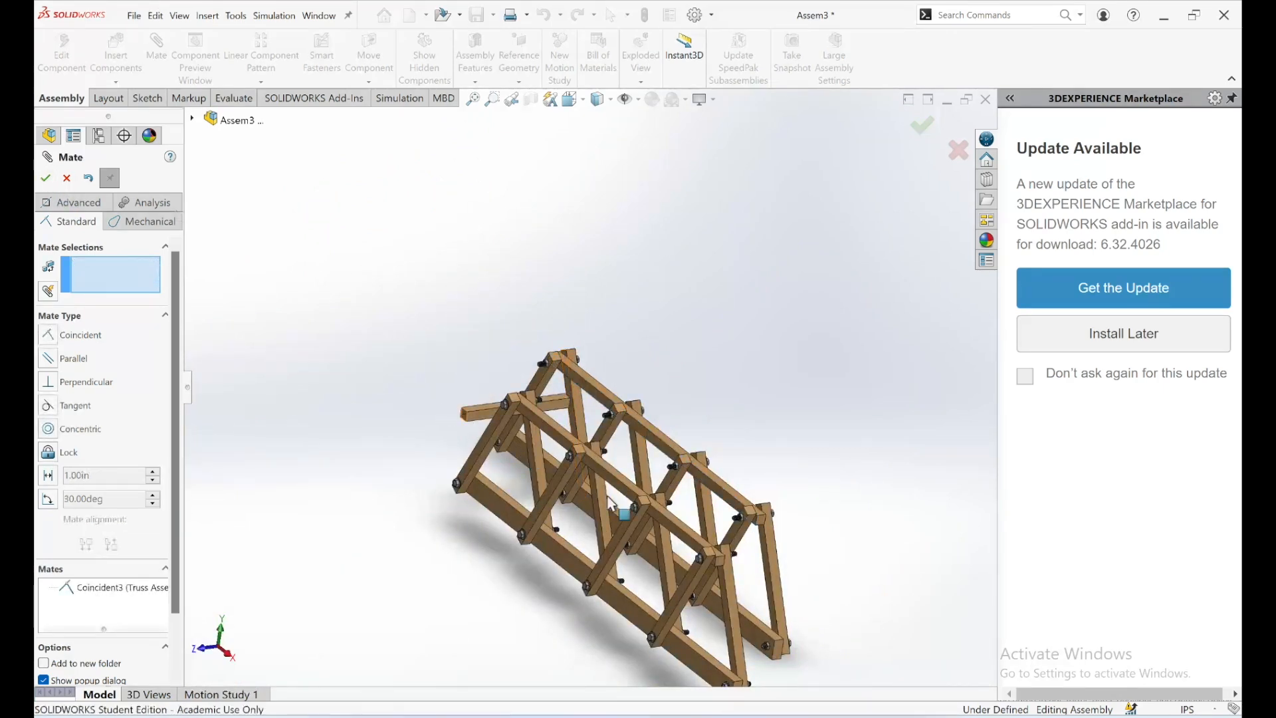
{"action": "middle_click_drag", "start_coordinate": [395, 491], "coordinate": [551, 465]}
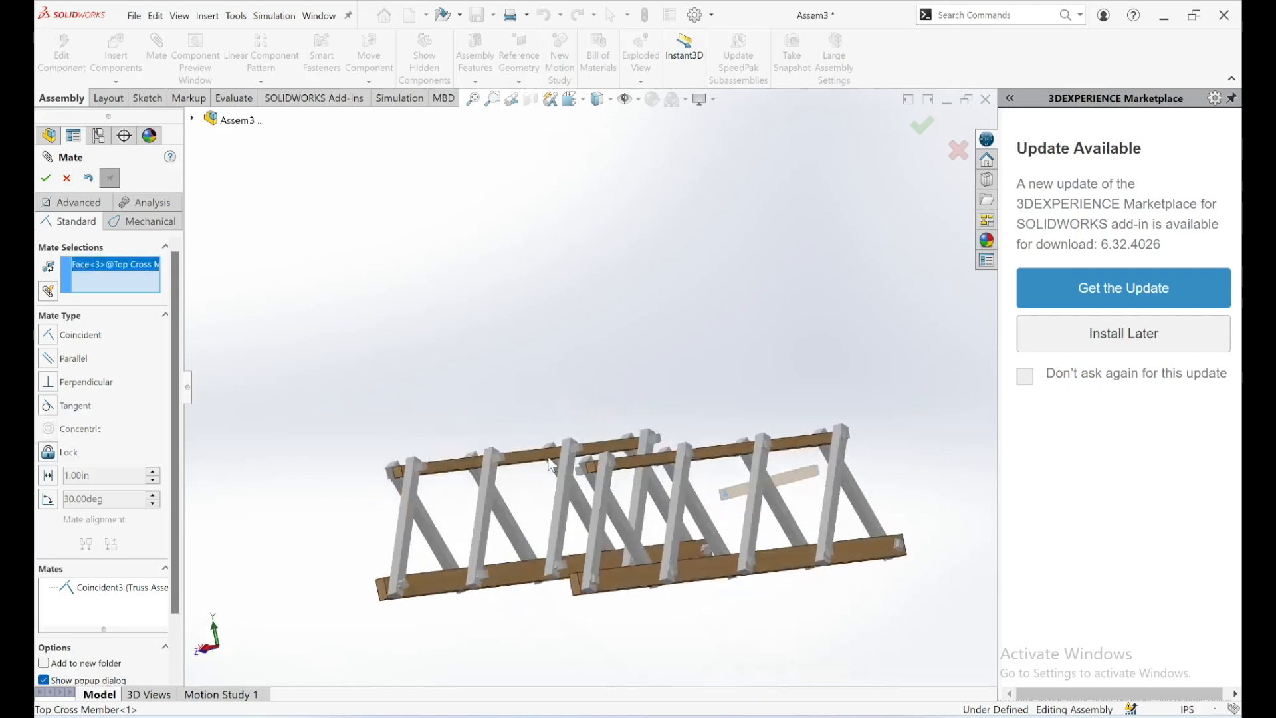
{"action": "left_click", "coordinate": [622, 451]}
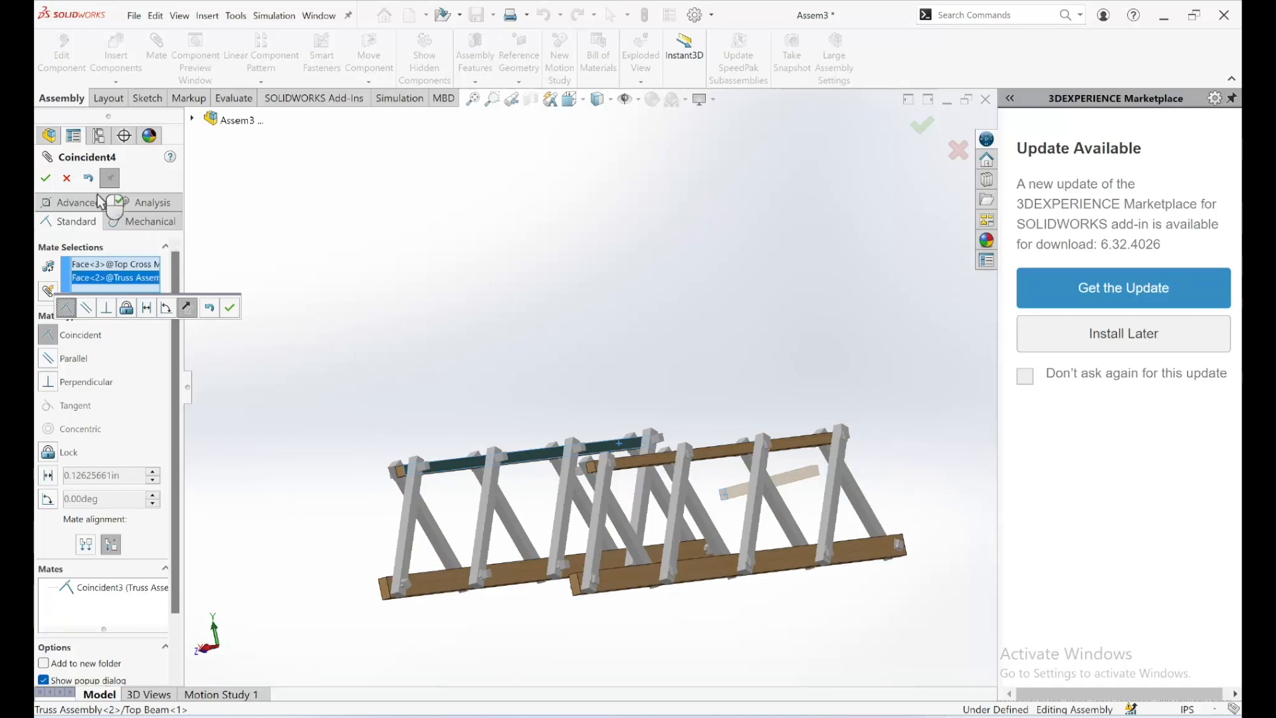
{"action": "left_click", "coordinate": [45, 178]}
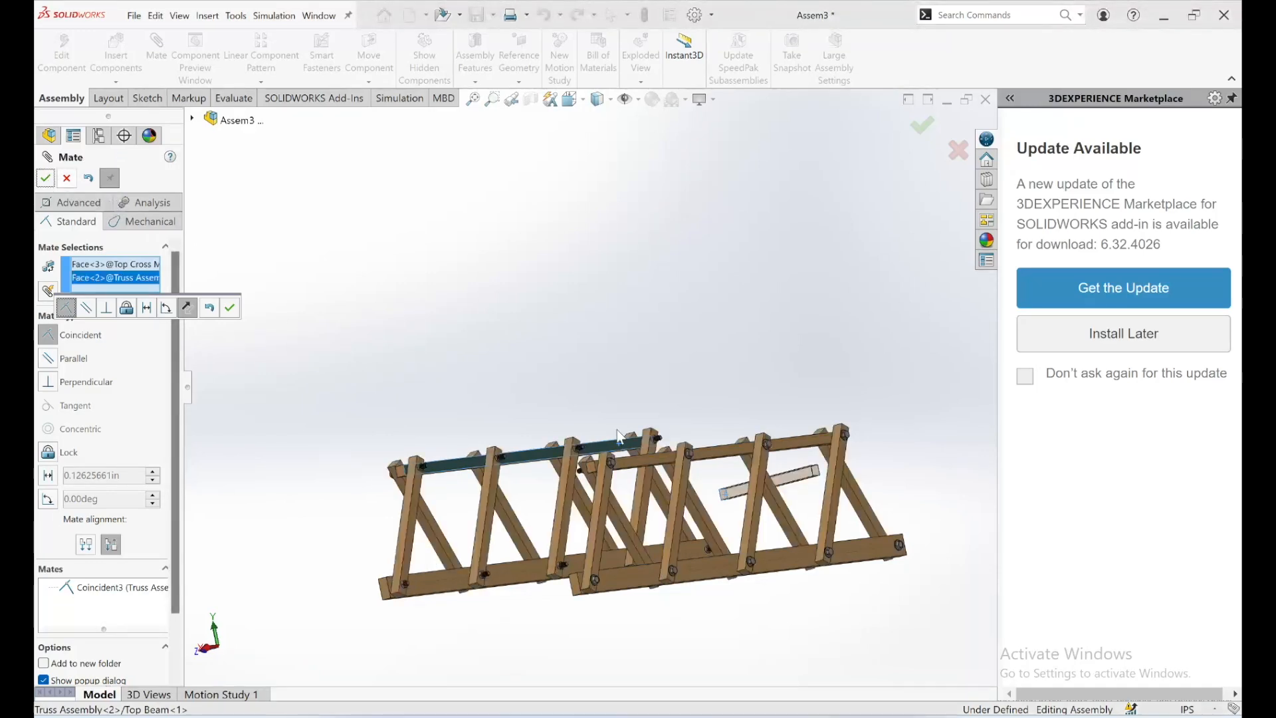
Make the cross member's upper face coincident with the upper face of the fixed truss's top beam
{"action": "middle_click_drag", "start_coordinate": [698, 497], "coordinate": [640, 412]}
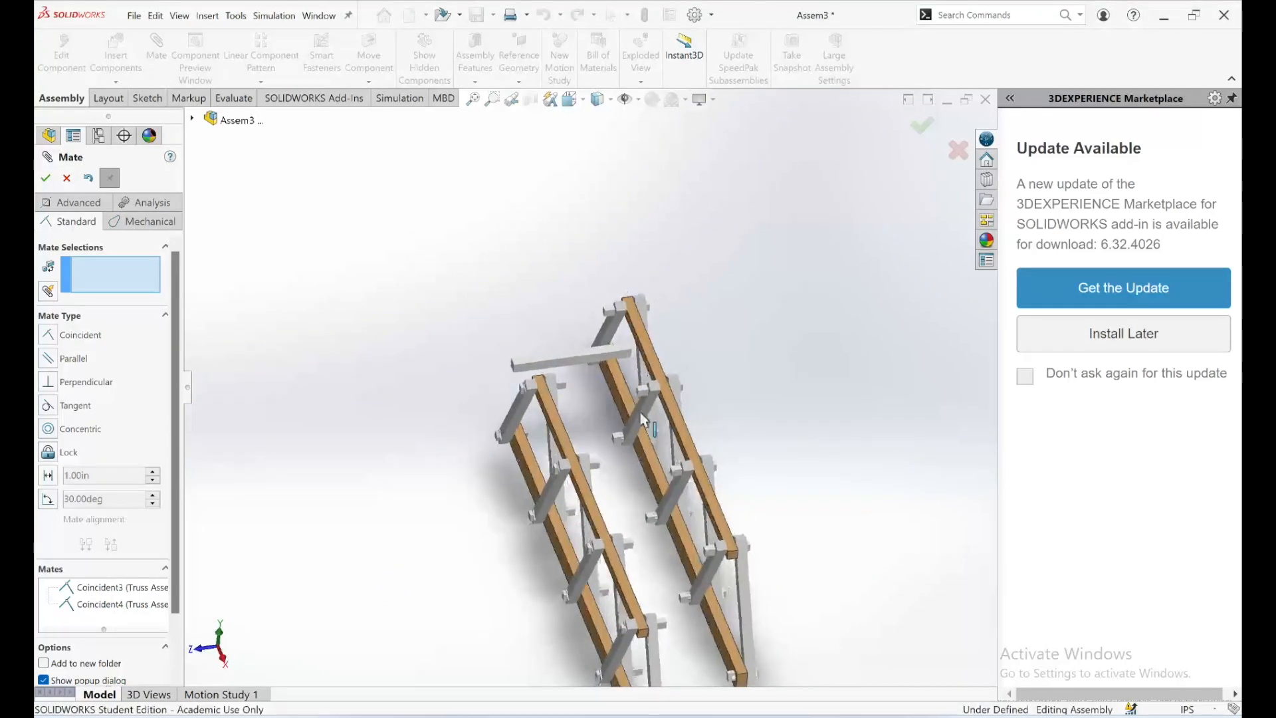
{"action": "left_click", "coordinate": [570, 356]}
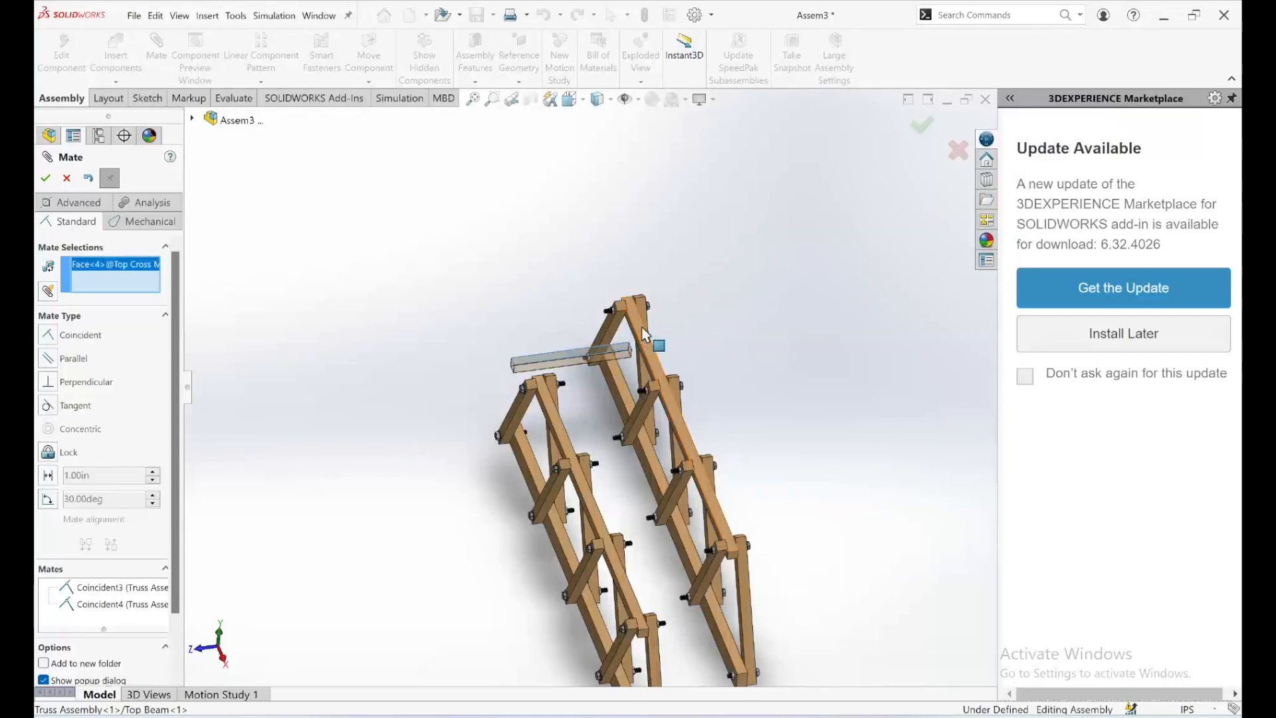
{"action": "left_click", "coordinate": [644, 336]}
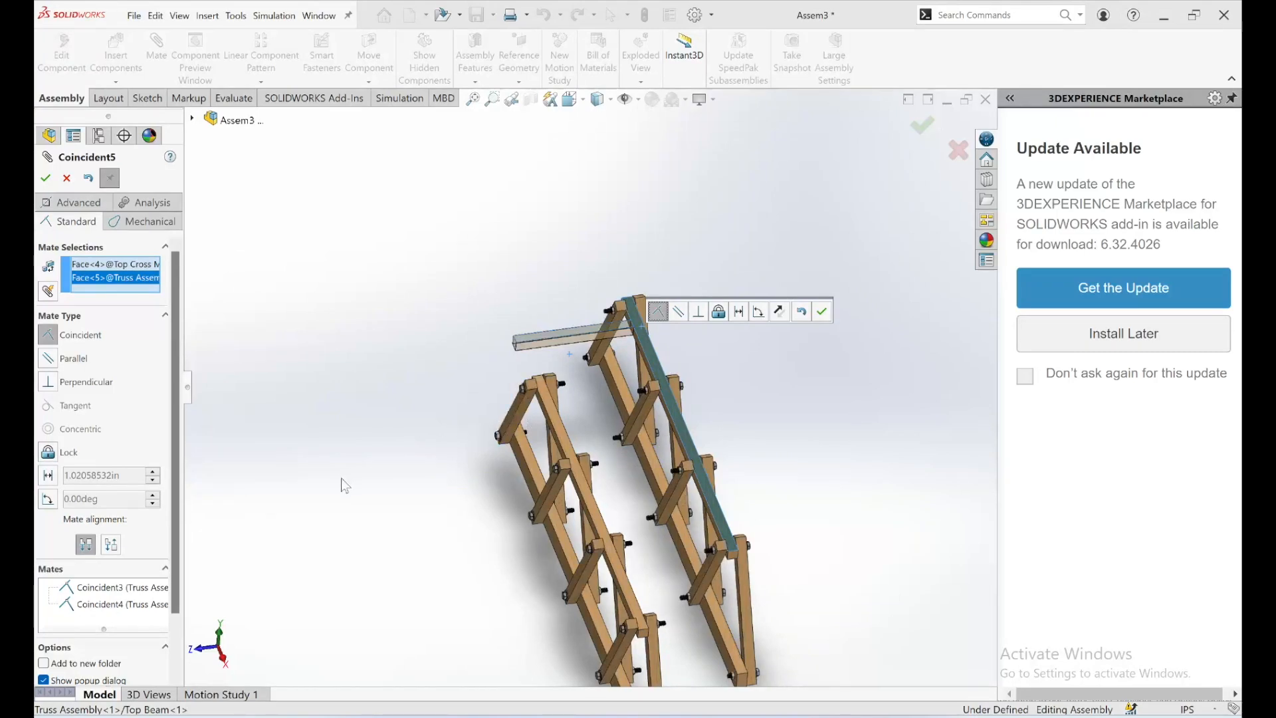
{"action": "middle_click_drag", "start_coordinate": [385, 377], "coordinate": [489, 417]}
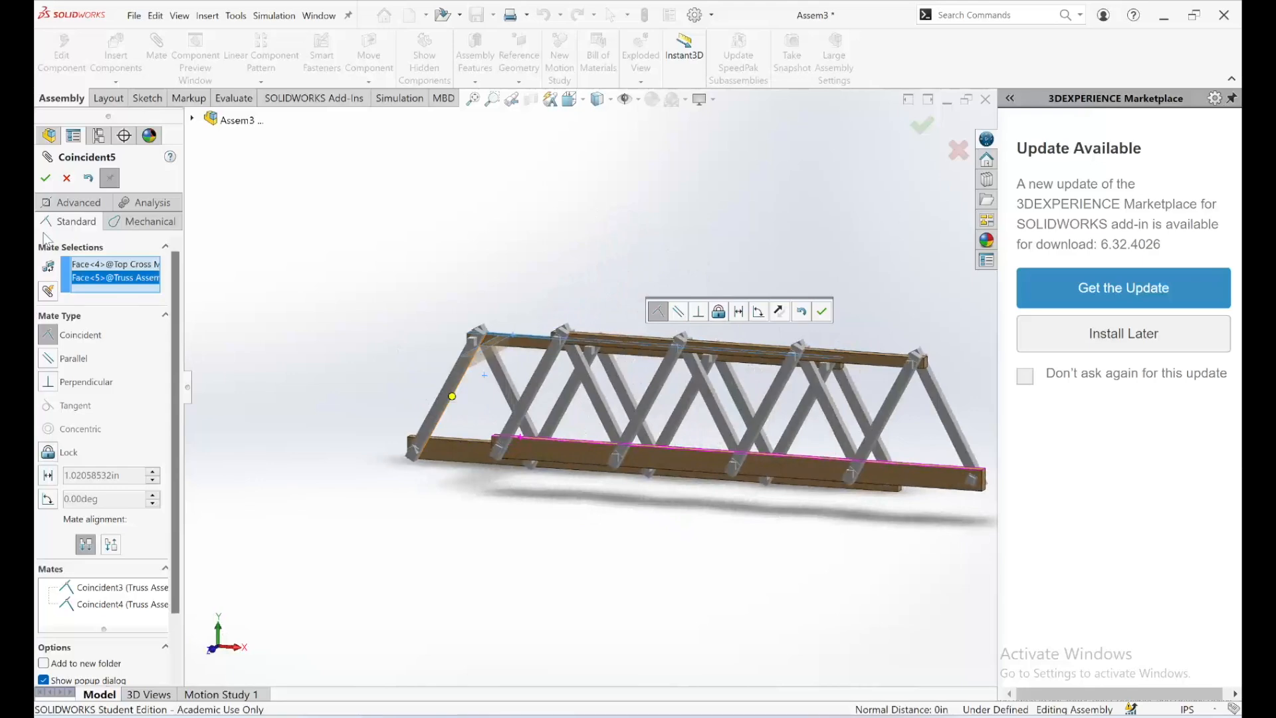
{"action": "left_click", "coordinate": [47, 178]}
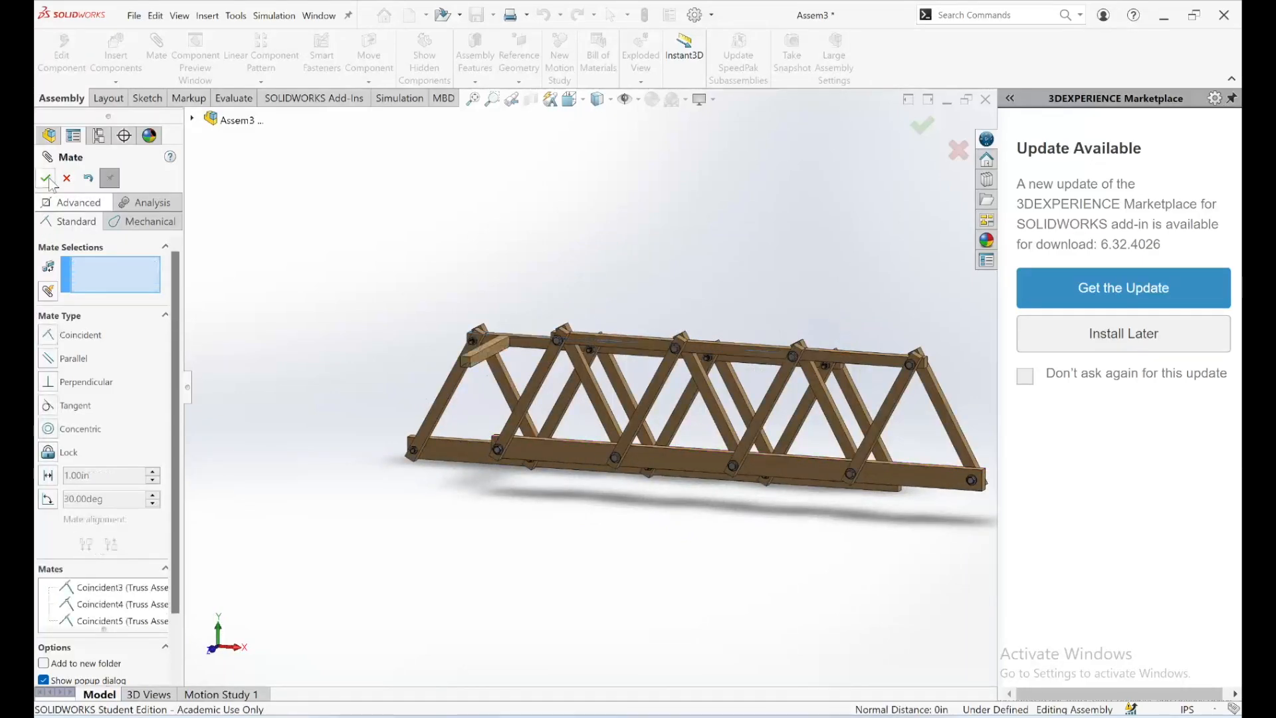
{"action": "middle_click_drag", "start_coordinate": [549, 303], "coordinate": [469, 339]}
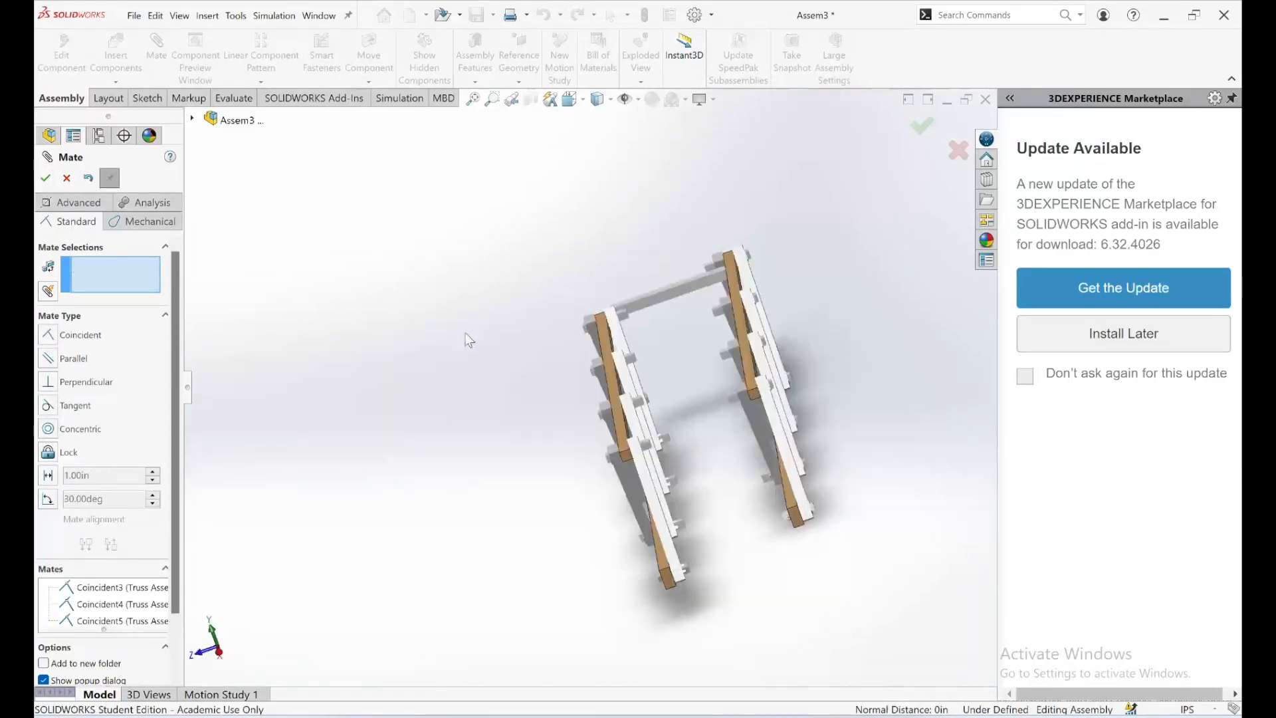
{"action": "left_click", "coordinate": [650, 294]}
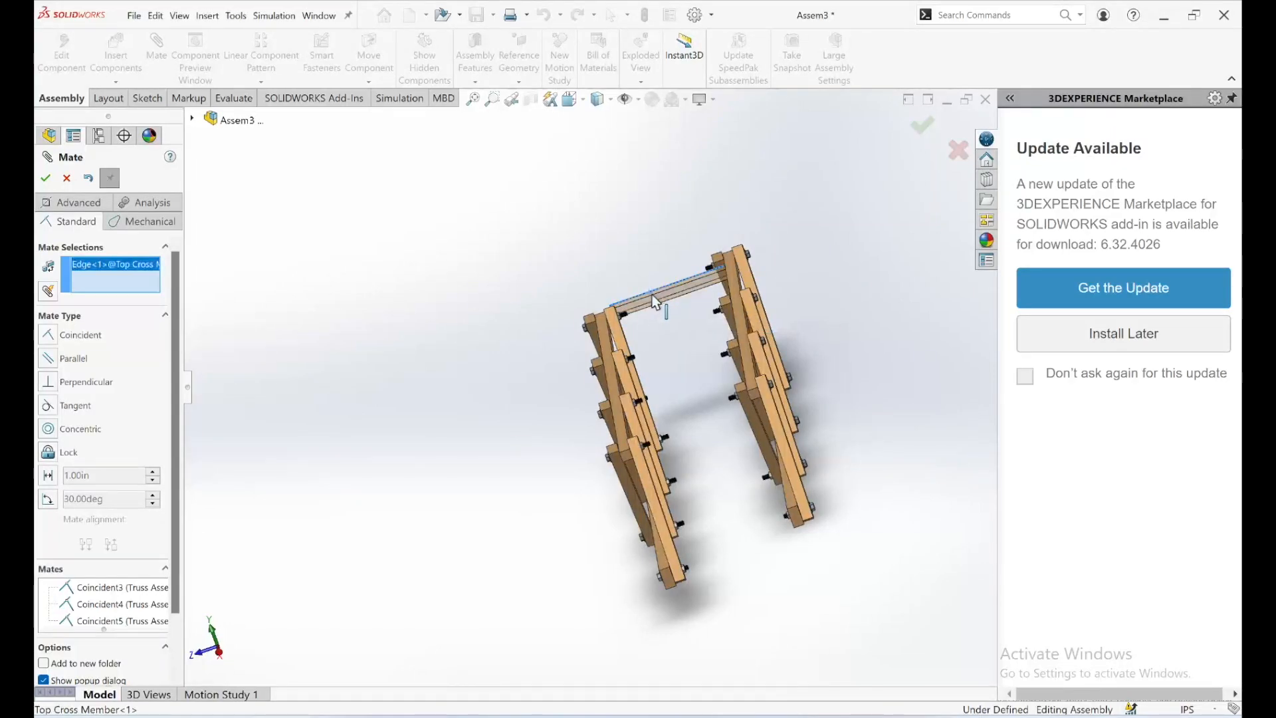
{"action": "scroll", "coordinate": [652, 295], "scroll_direction": "down", "scroll_amount": 2}
{"action": "scroll", "coordinate": [652, 294], "scroll_direction": "down", "scroll_amount": 2}
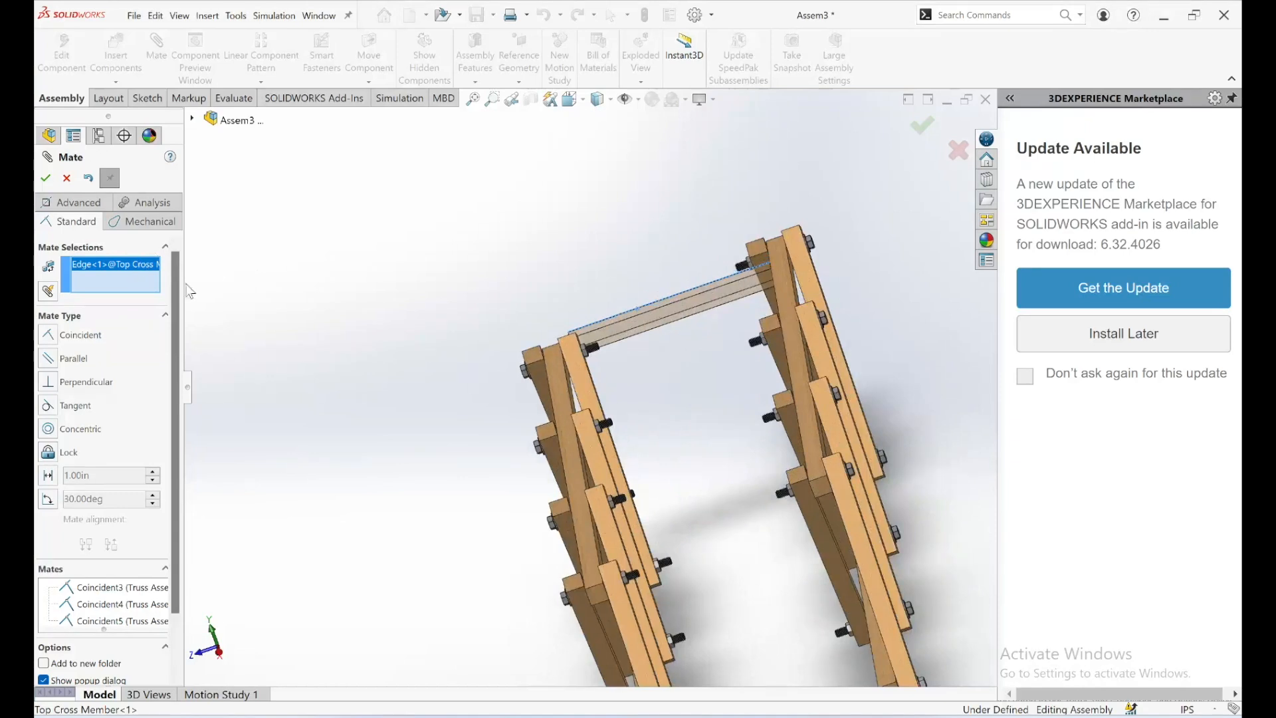
{"action": "right_click", "coordinate": [135, 271]}
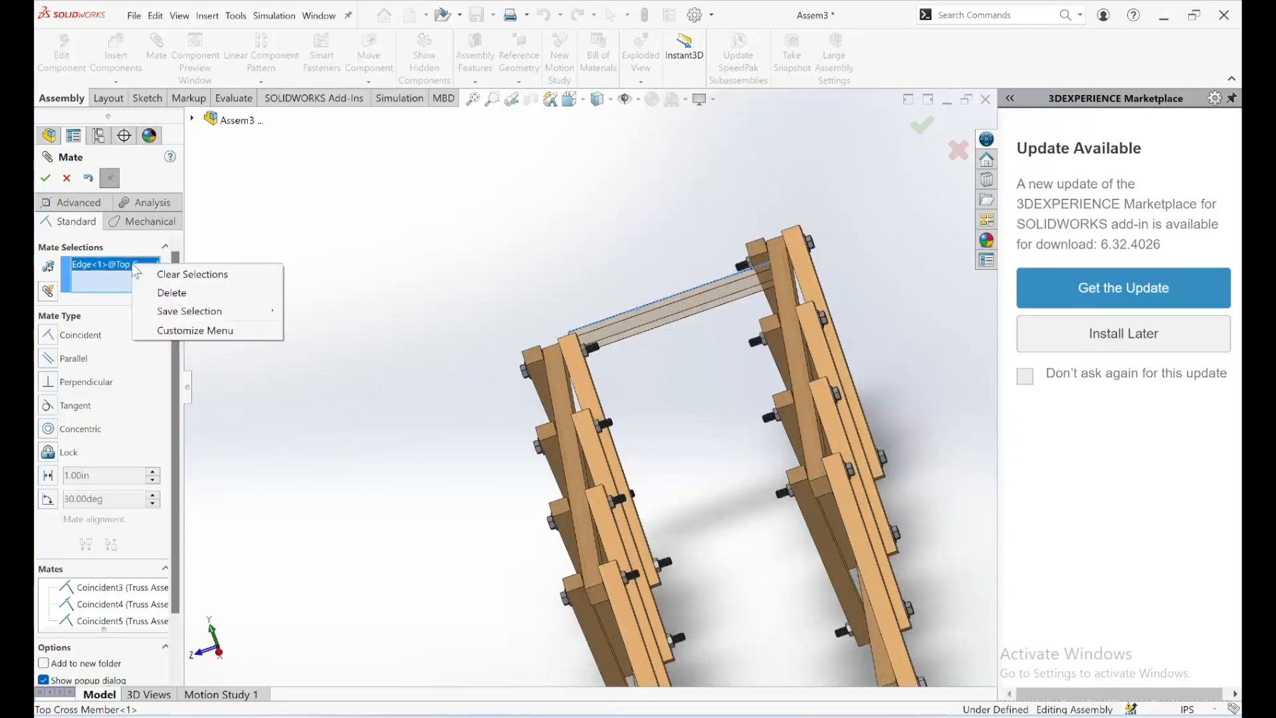
{"action": "left_click", "coordinate": [163, 291]}
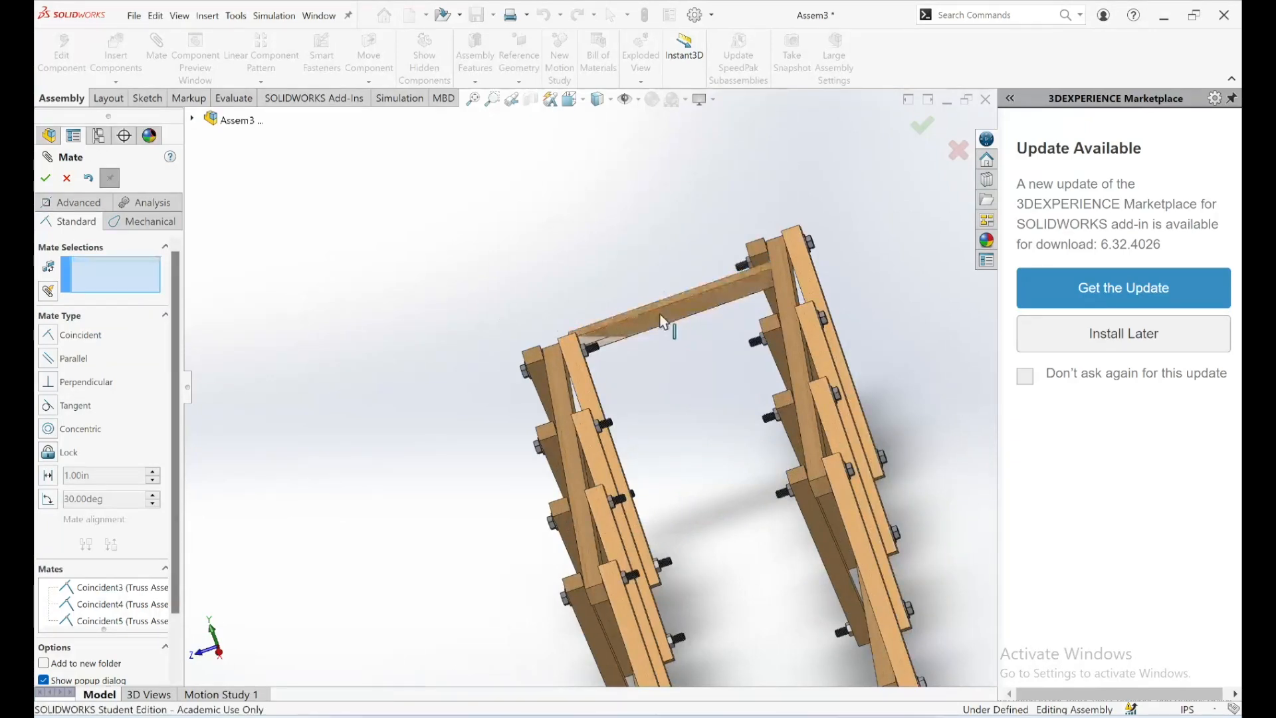
Make the cross member's upper face coincident with the upper face of the second truss's top beam
{"action": "left_click", "coordinate": [663, 311]}
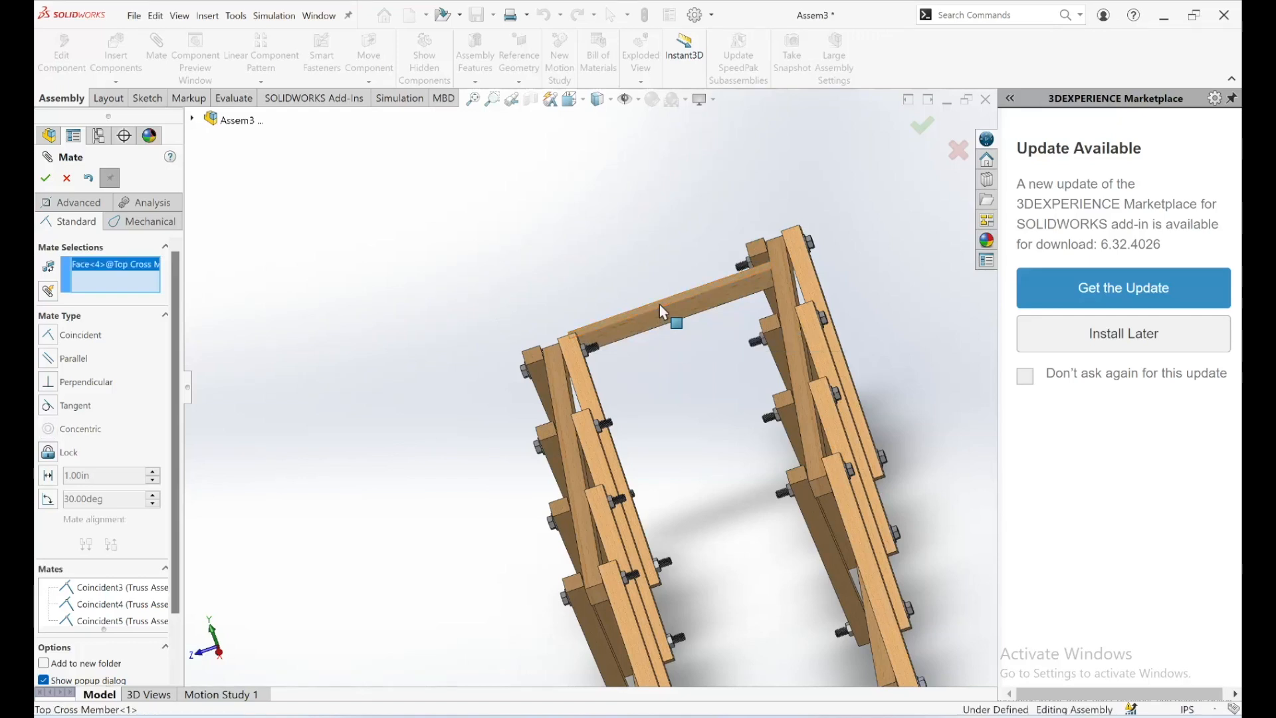
{"action": "left_click", "coordinate": [565, 394]}
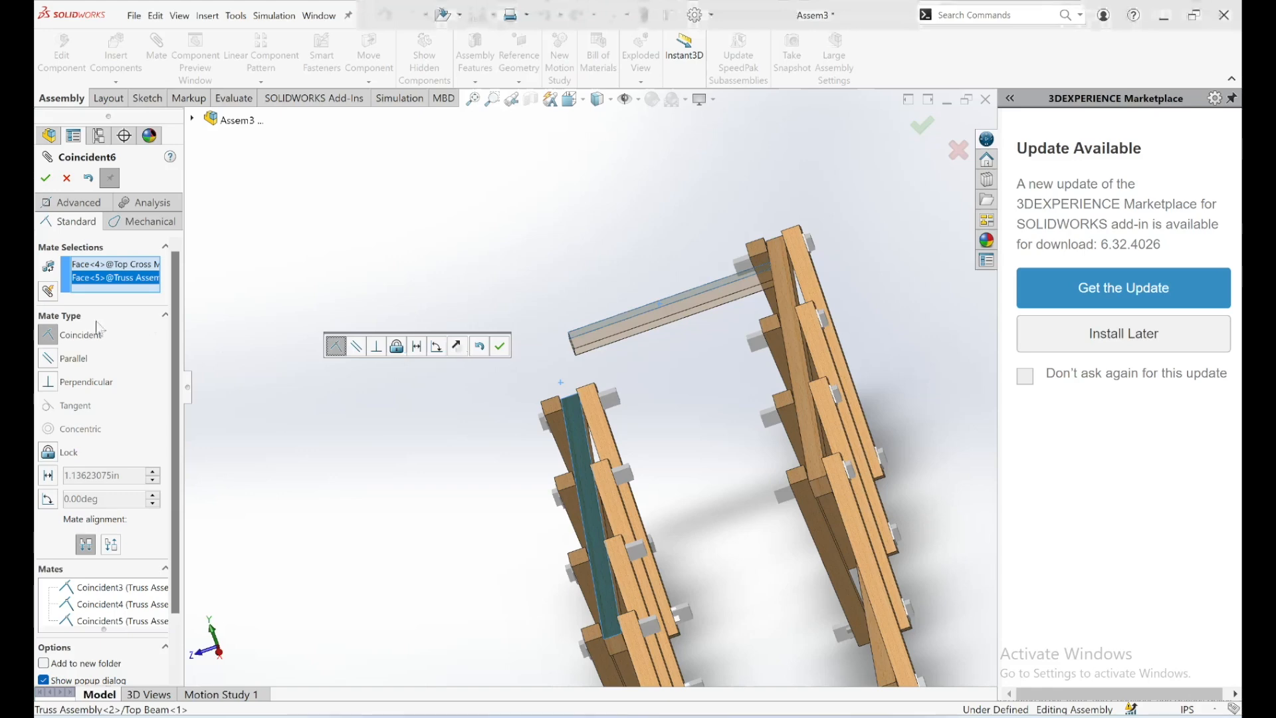
{"action": "scroll", "coordinate": [607, 454], "scroll_direction": "down", "scroll_amount": 5}
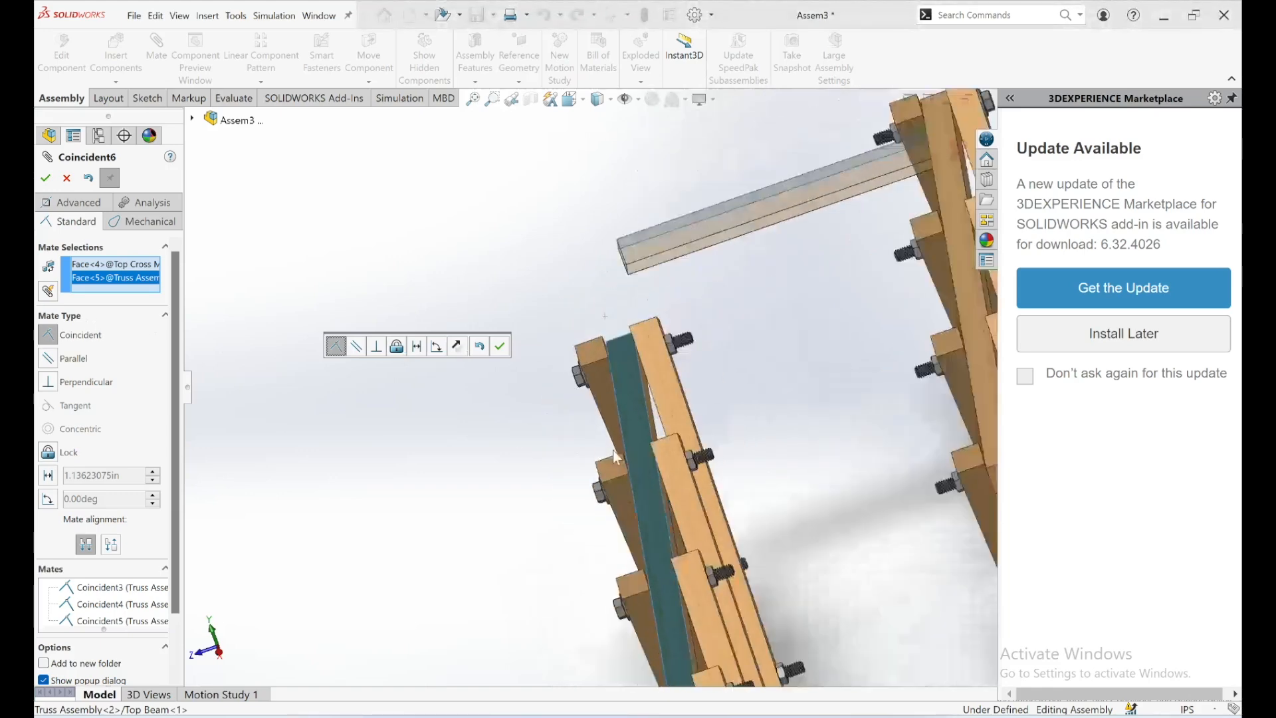
{"action": "middle_click_drag", "start_coordinate": [779, 330], "coordinate": [492, 425]}
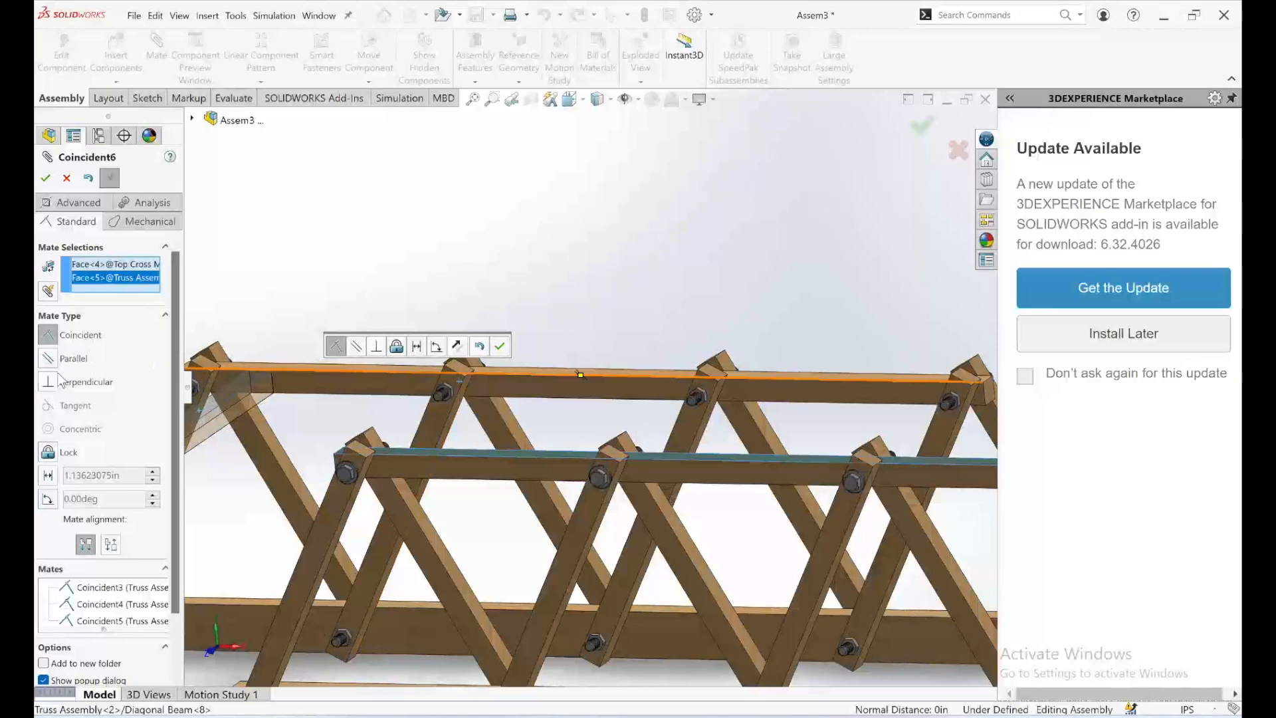
{"action": "left_click", "coordinate": [45, 178]}
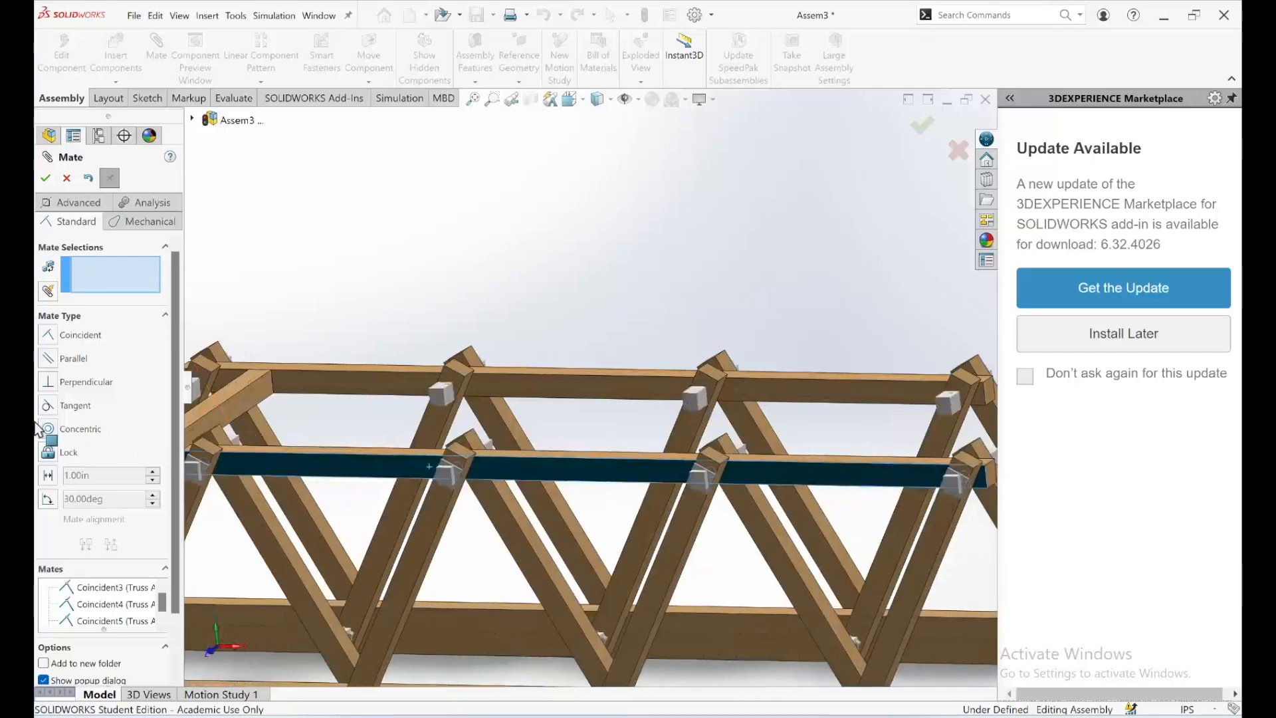
Slide the second truss lengthwise so that its end extends past the top cross member
{"action": "scroll", "coordinate": [462, 349], "scroll_direction": "down", "scroll_amount": 3}
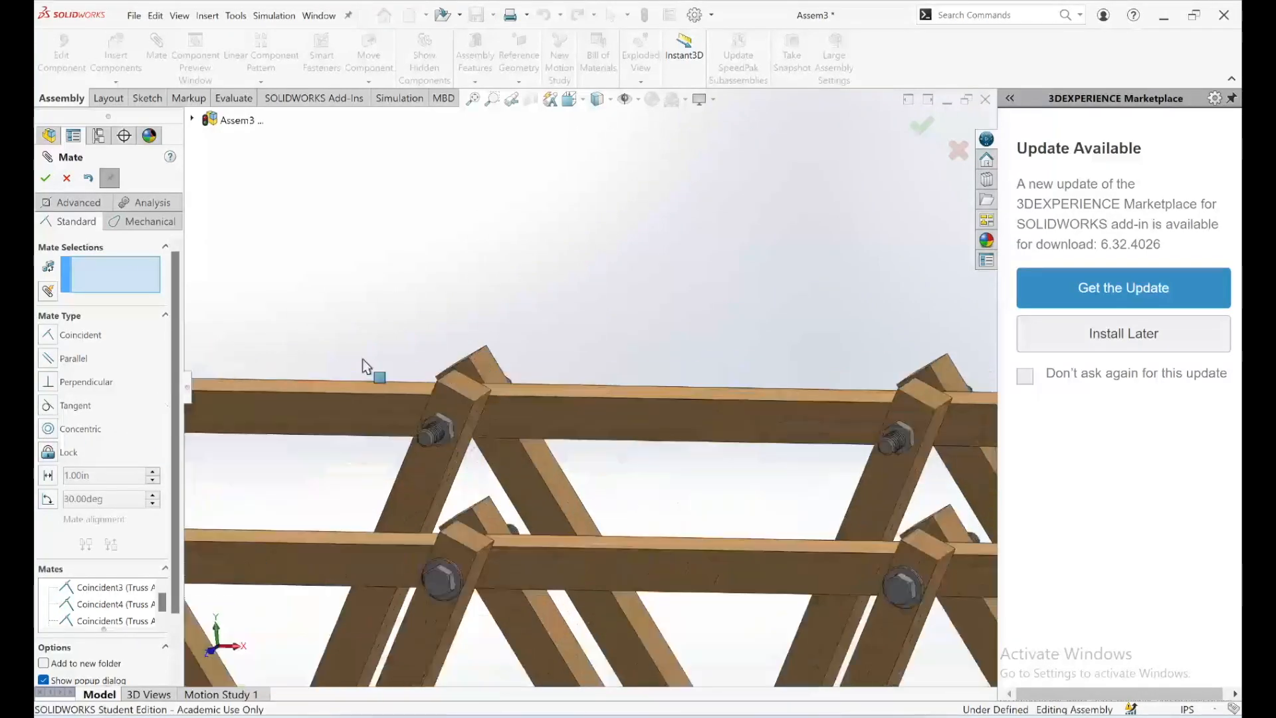
{"action": "scroll", "coordinate": [323, 370], "scroll_direction": "up", "scroll_amount": 5}
{"action": "scroll", "coordinate": [405, 396], "scroll_direction": "down", "scroll_amount": 3}
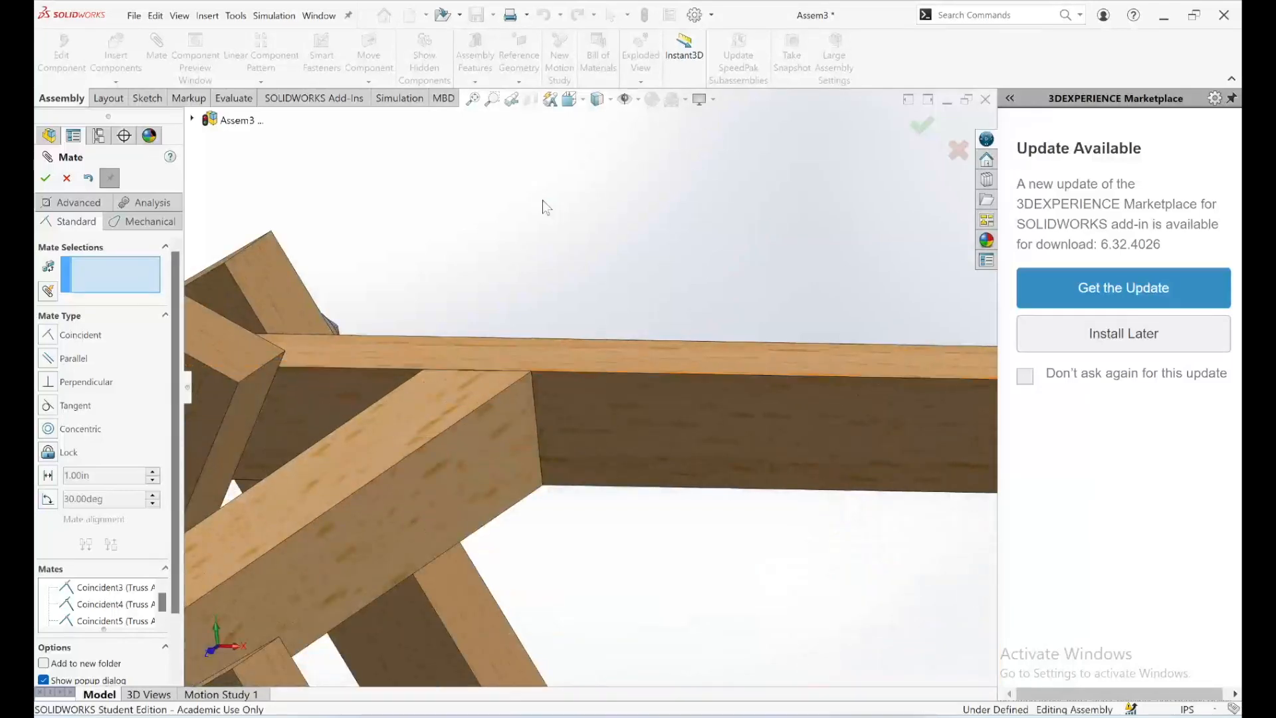
{"action": "scroll", "coordinate": [433, 516], "scroll_direction": "down", "scroll_amount": 2}
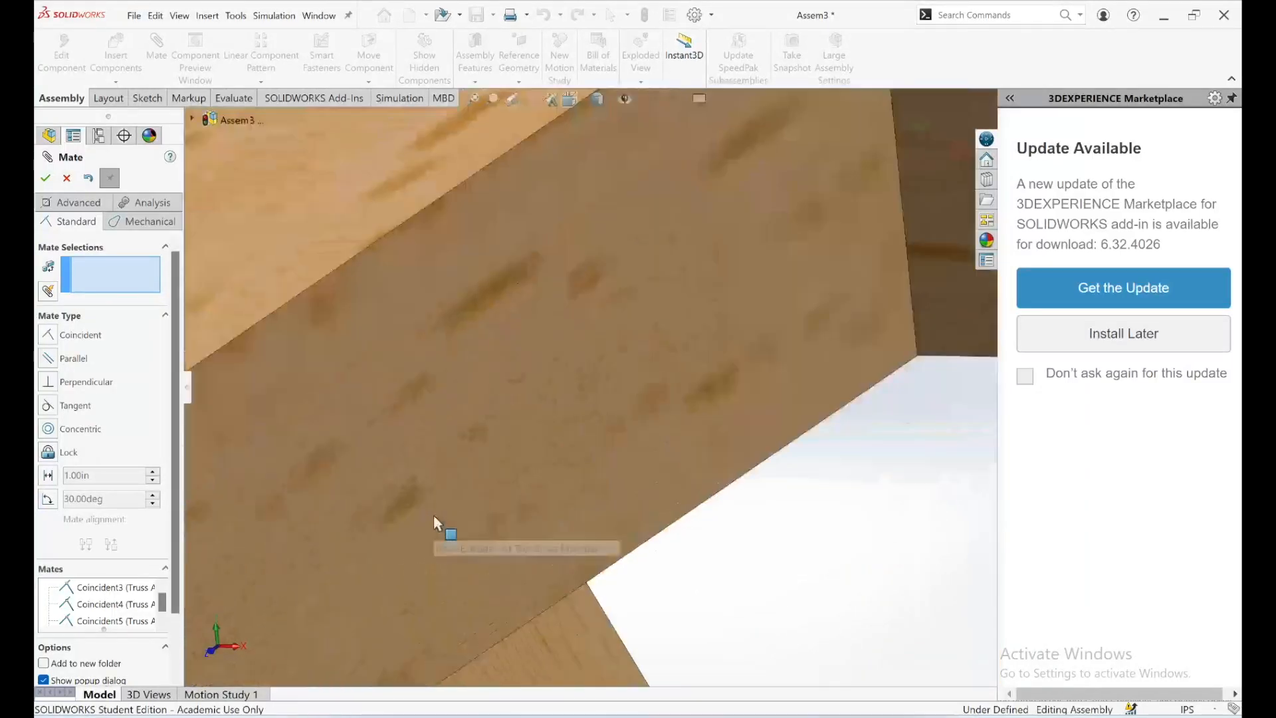
{"action": "scroll", "coordinate": [433, 516], "scroll_direction": "up", "scroll_amount": 6}
{"action": "scroll", "coordinate": [484, 491], "scroll_direction": "up", "scroll_amount": 1}
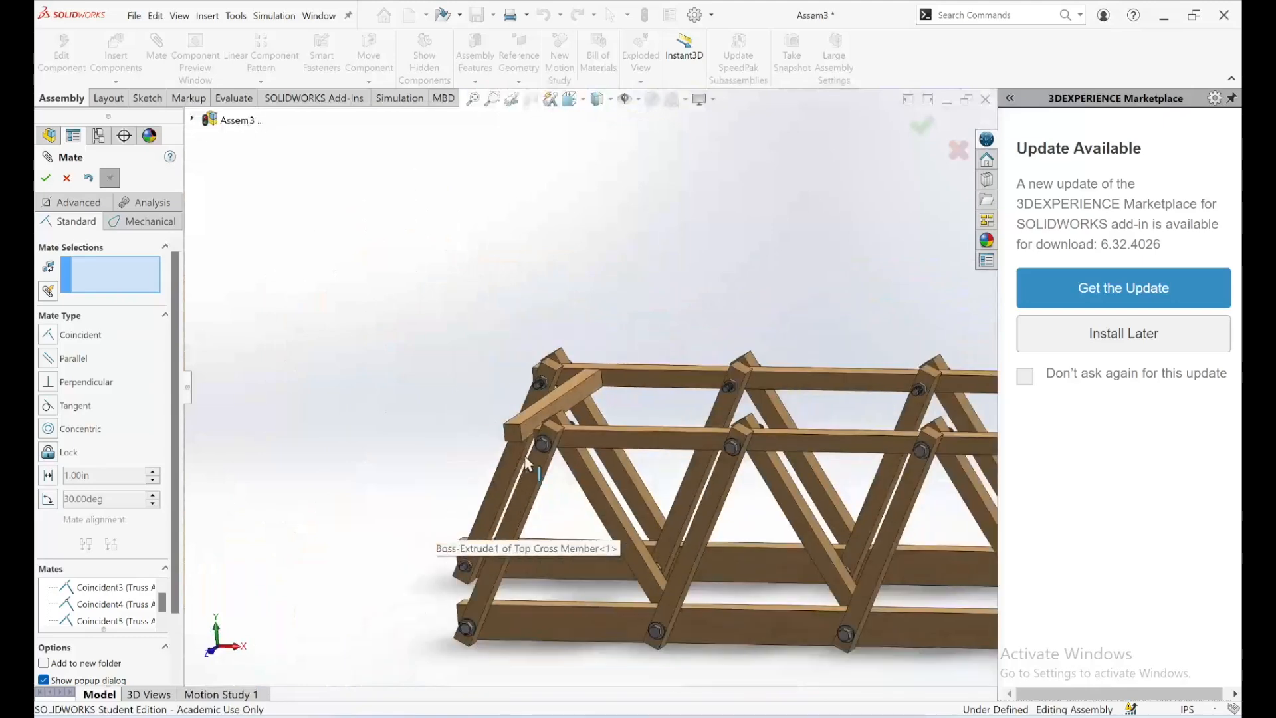
{"action": "left_click_drag", "start_coordinate": [573, 437], "coordinate": [358, 414]}
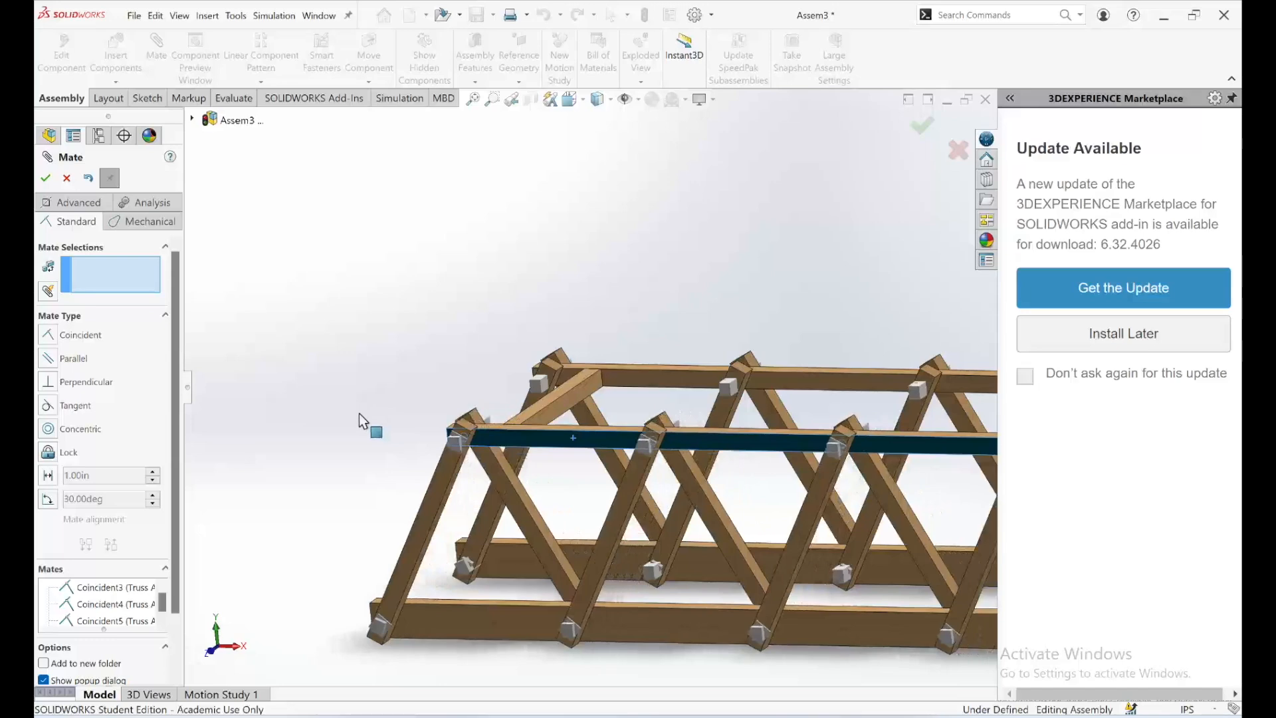
Add a 1.5 in Distance mate between the fixed truss's top beam end face and the near side face of the top cross member
{"action": "middle_click_drag", "start_coordinate": [584, 552], "coordinate": [489, 384]}
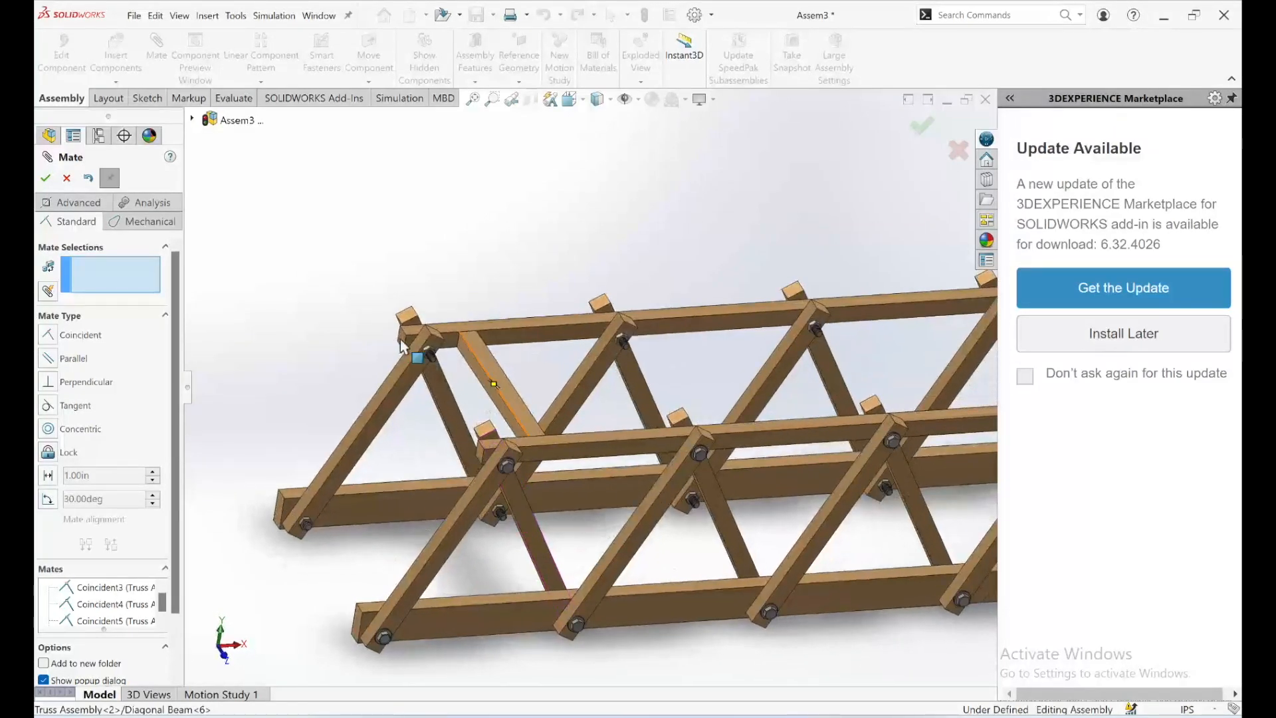
{"action": "left_click", "coordinate": [426, 346]}
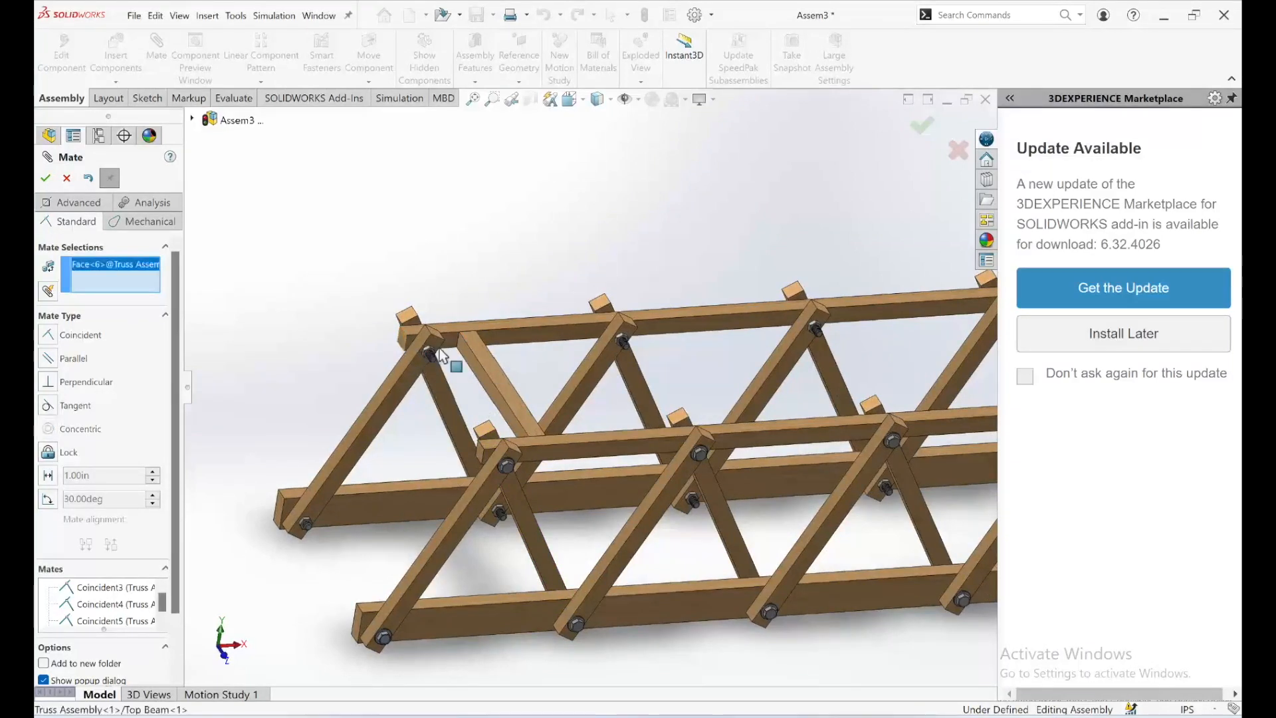
{"action": "left_click", "coordinate": [473, 355]}
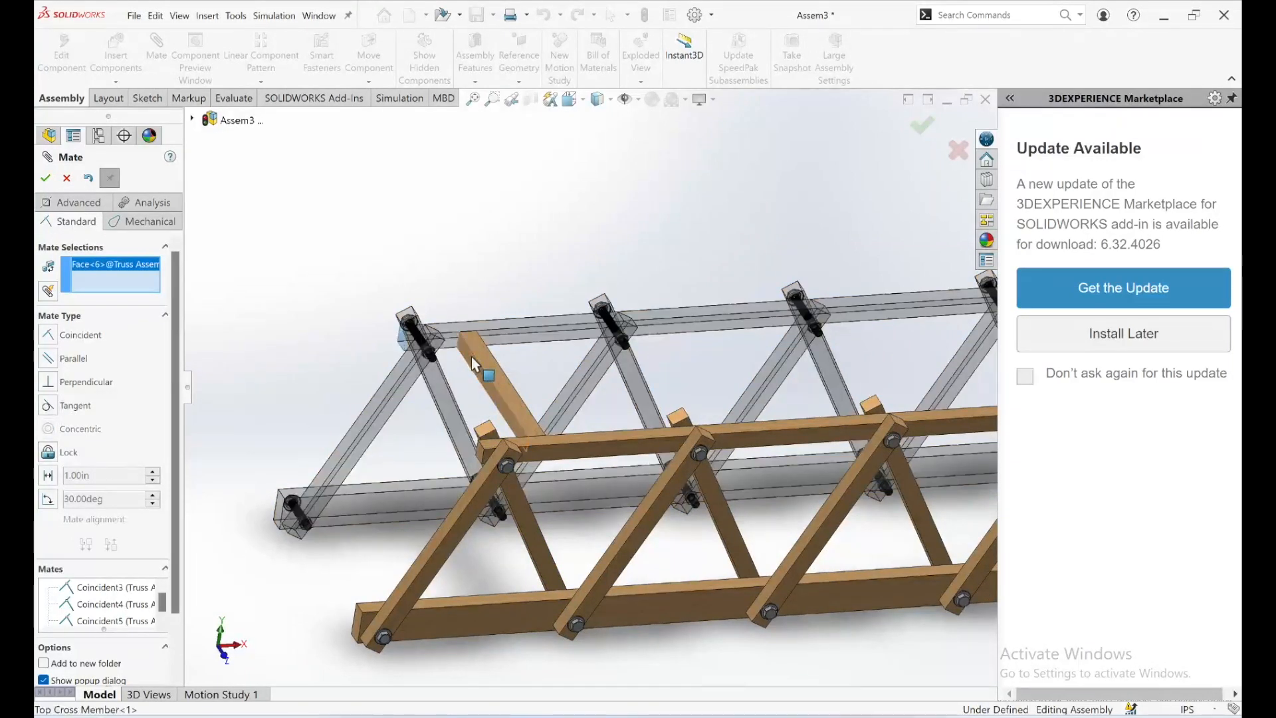
{"action": "left_click", "coordinate": [52, 476]}
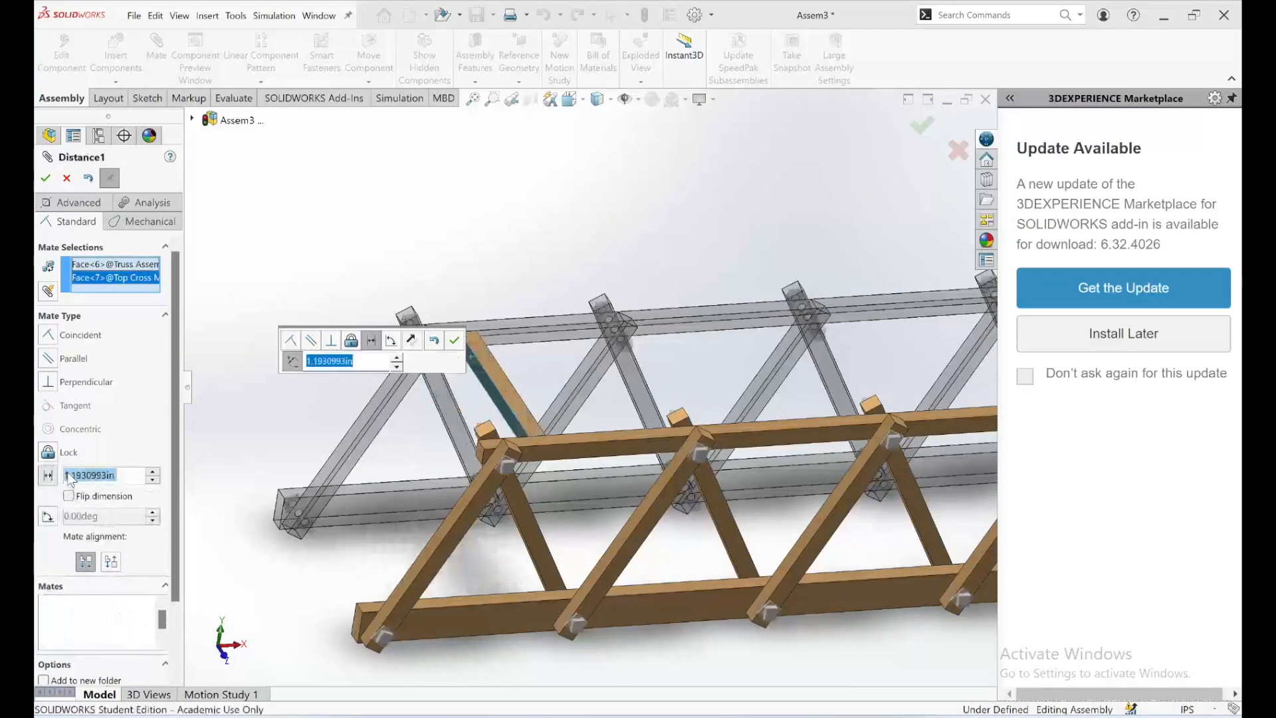
{"action": "key", "text": "BackSpace"}
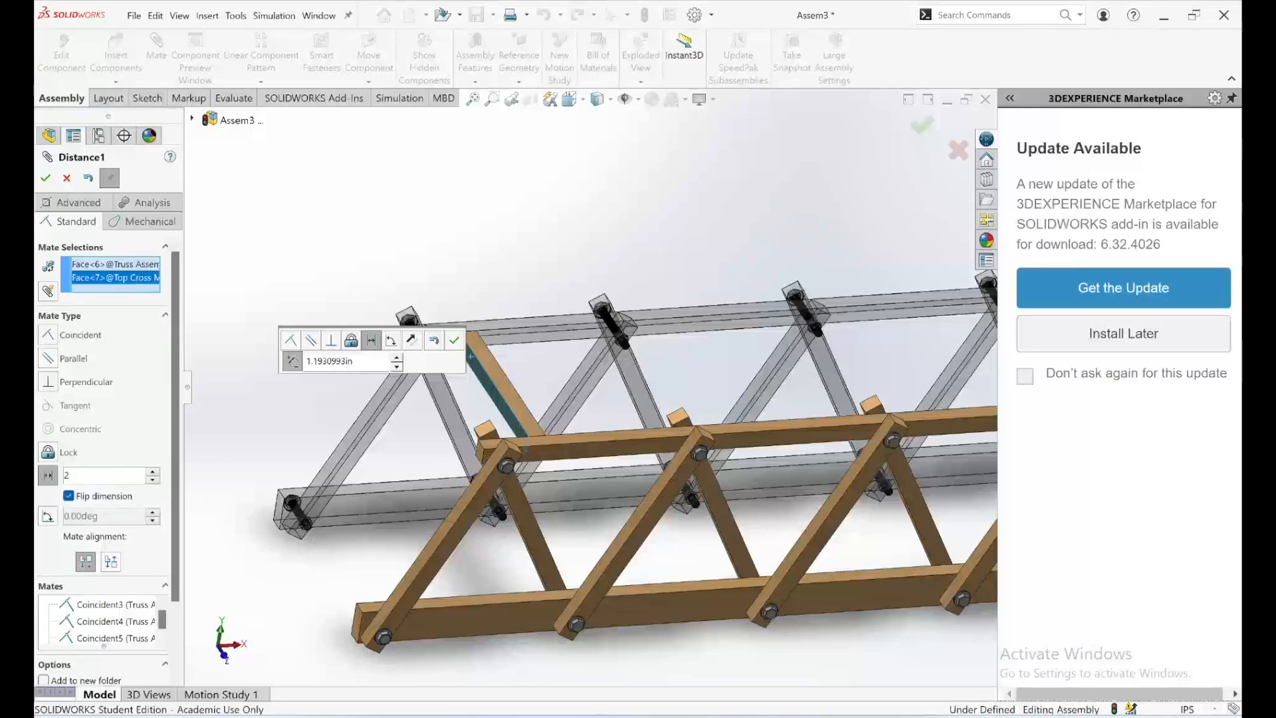
{"action": "type", "text": "15"}
{"action": "key", "text": "Return"}
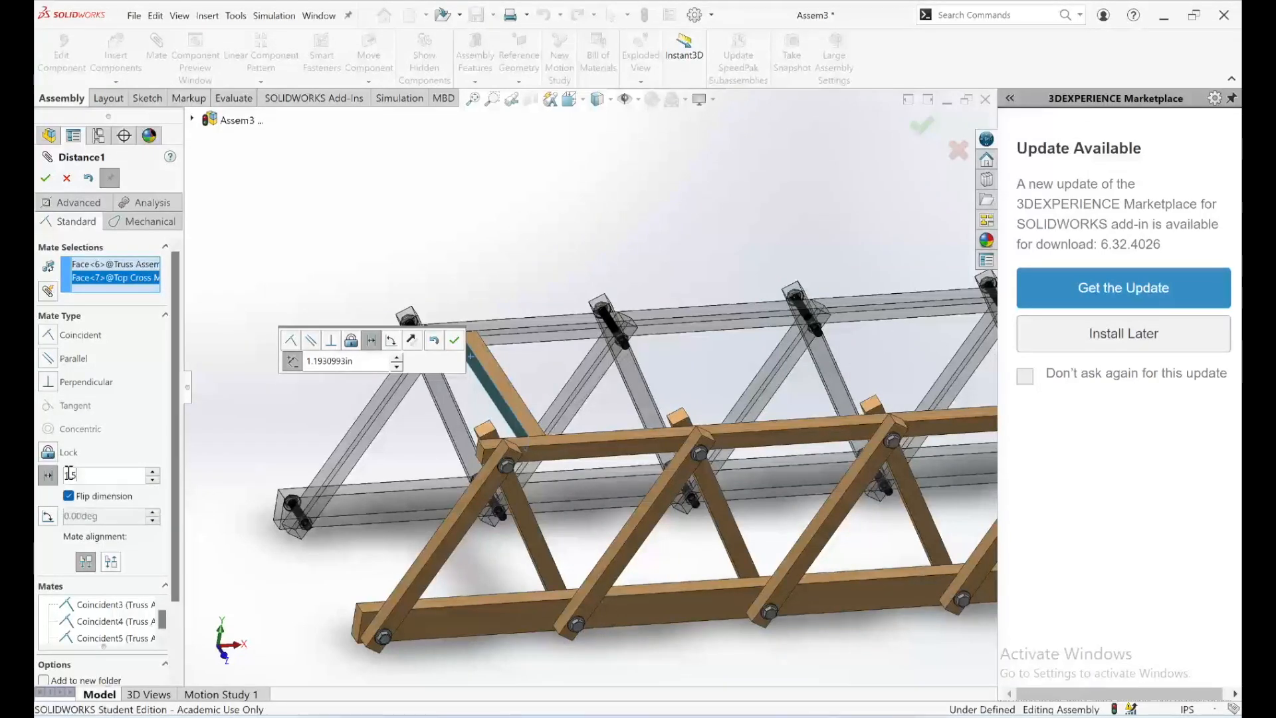
{"action": "left_click", "coordinate": [46, 180]}
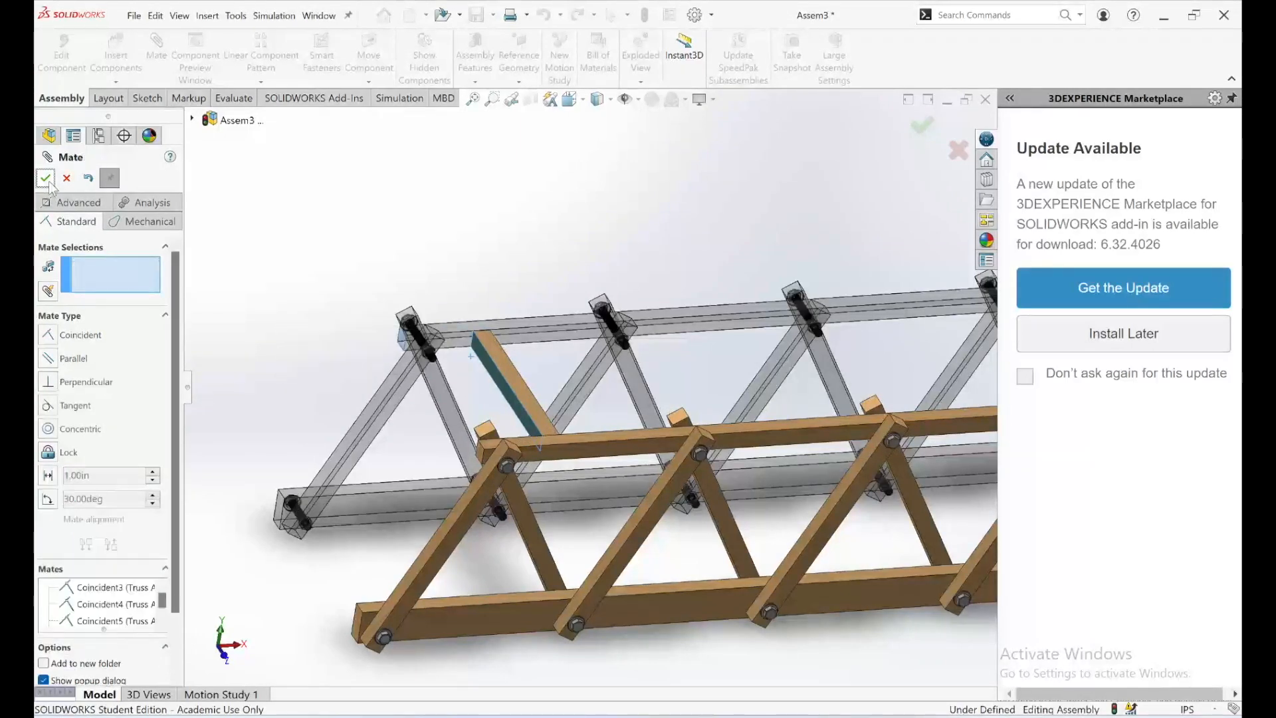
Add a 1.5 in Distance mate between the cross member's side face and the end face of the second truss's top beam, and finish mating
{"action": "left_click", "coordinate": [527, 421]}
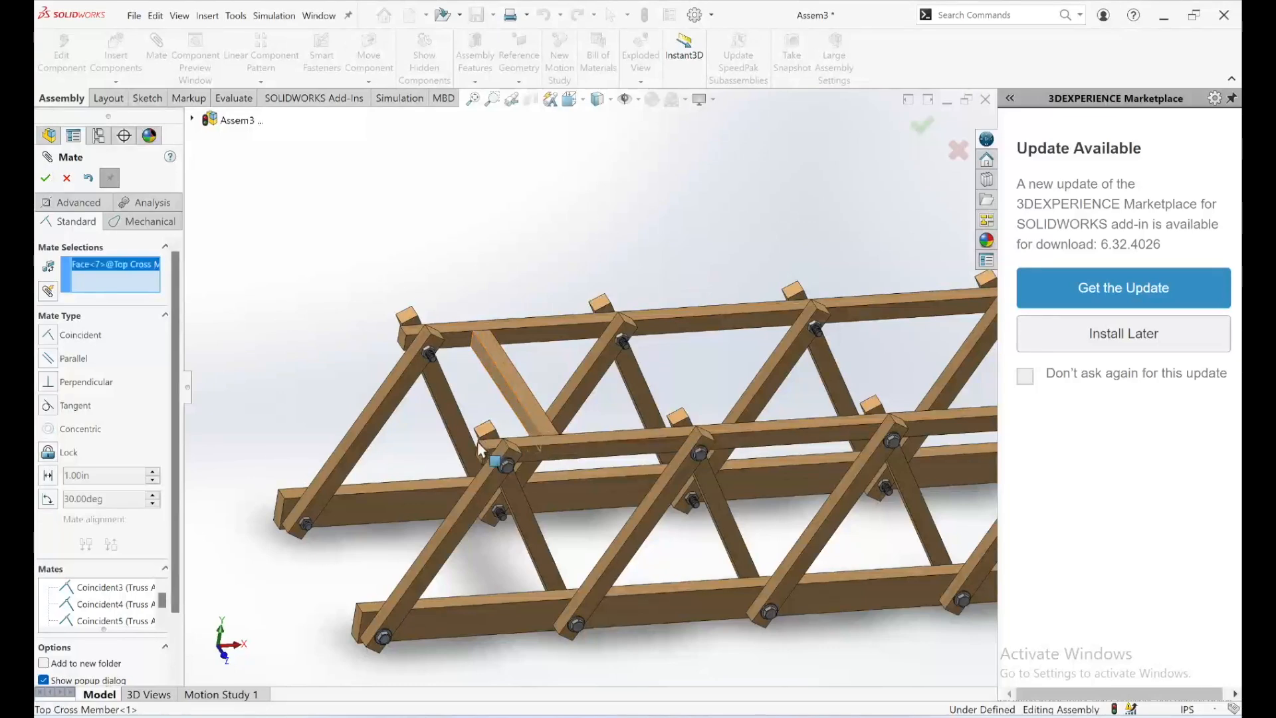
{"action": "left_click", "coordinate": [480, 451]}
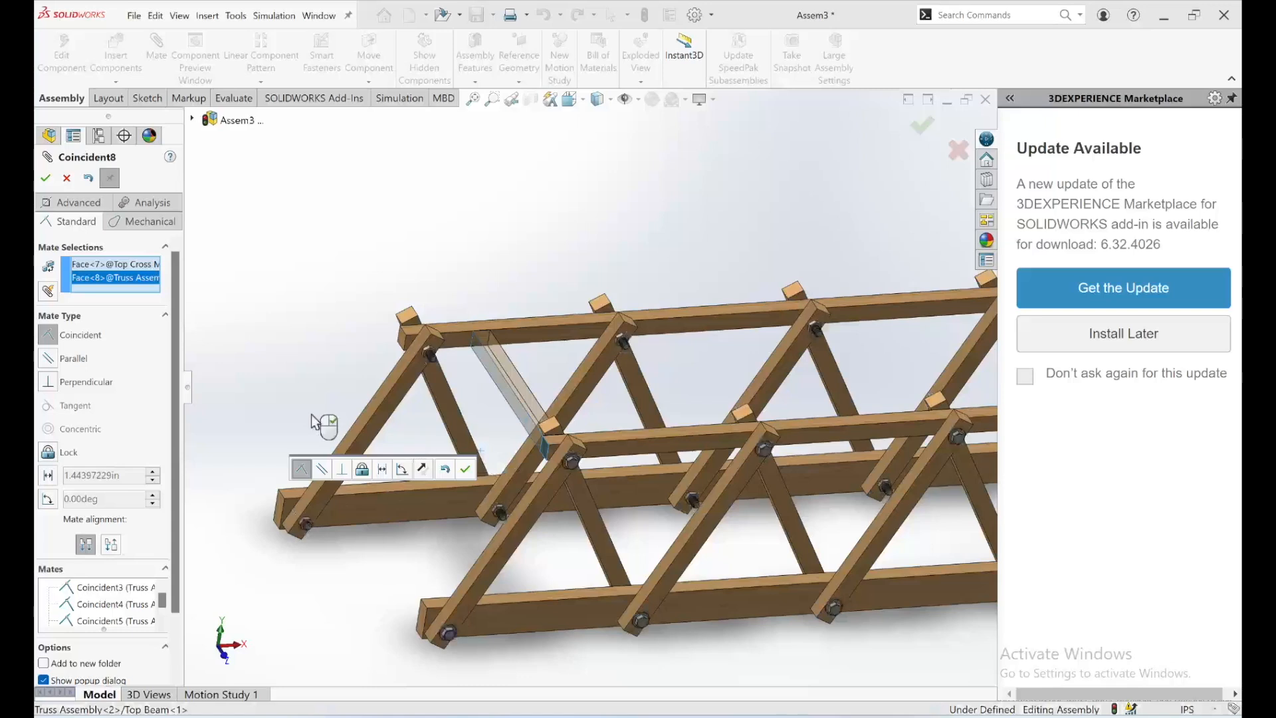
{"action": "left_click", "coordinate": [54, 477]}
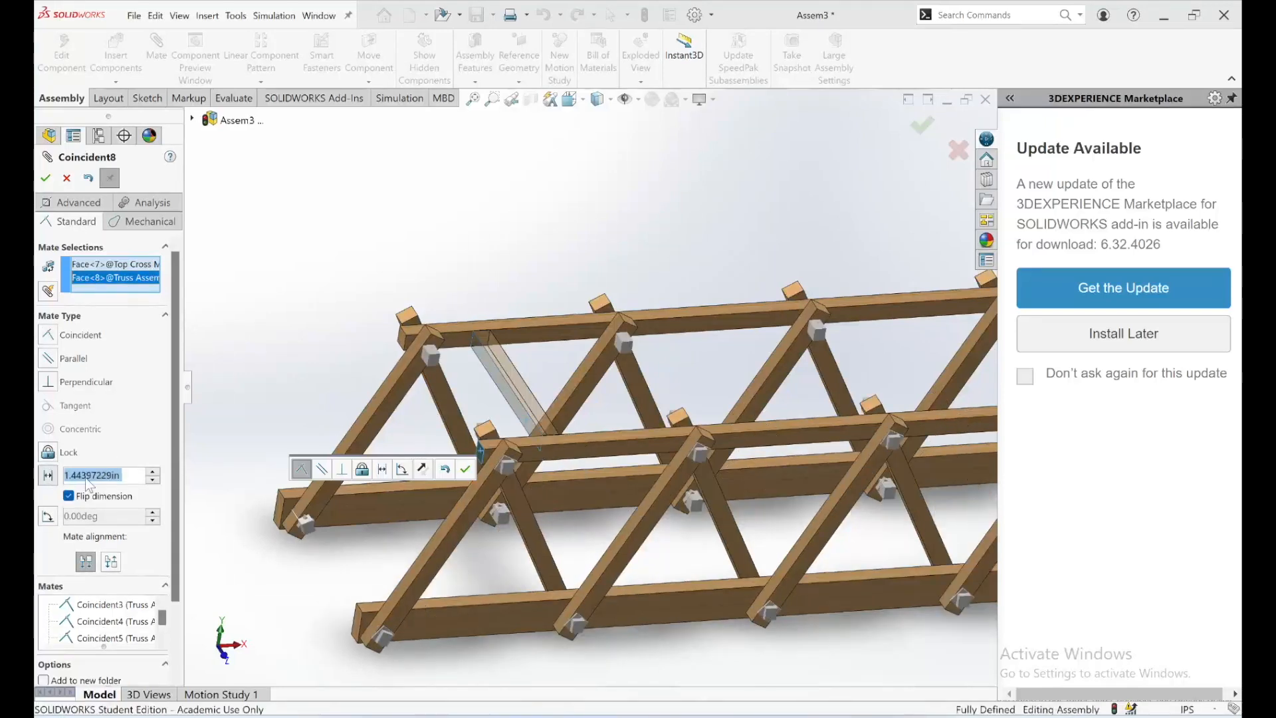
{"action": "type", "text": "1.5"}
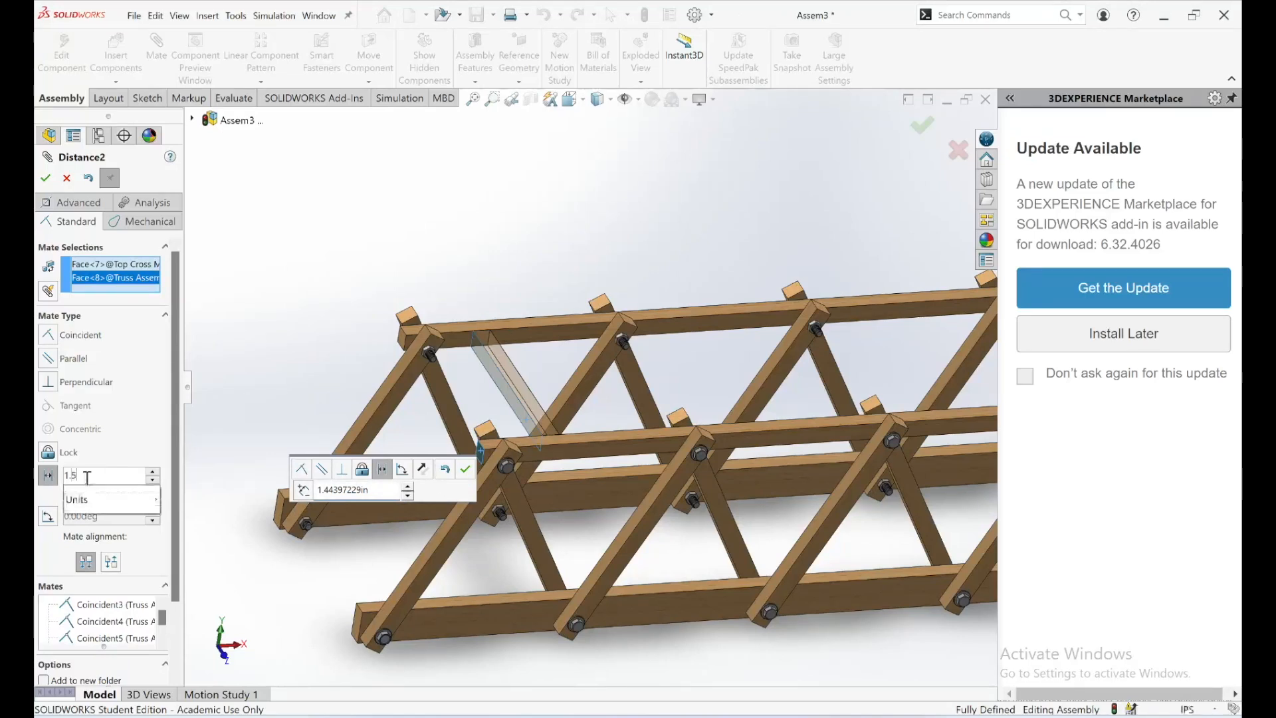
{"action": "key", "text": "Return"}
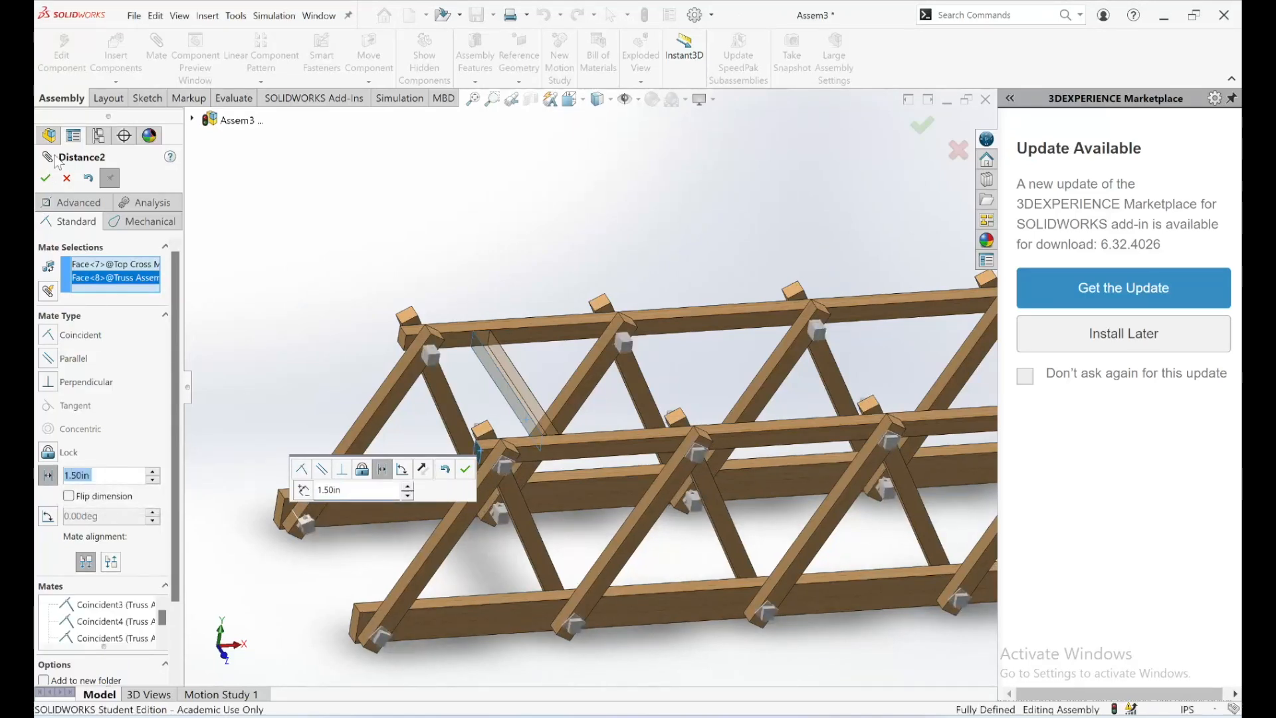
{"action": "left_click", "coordinate": [45, 179]}
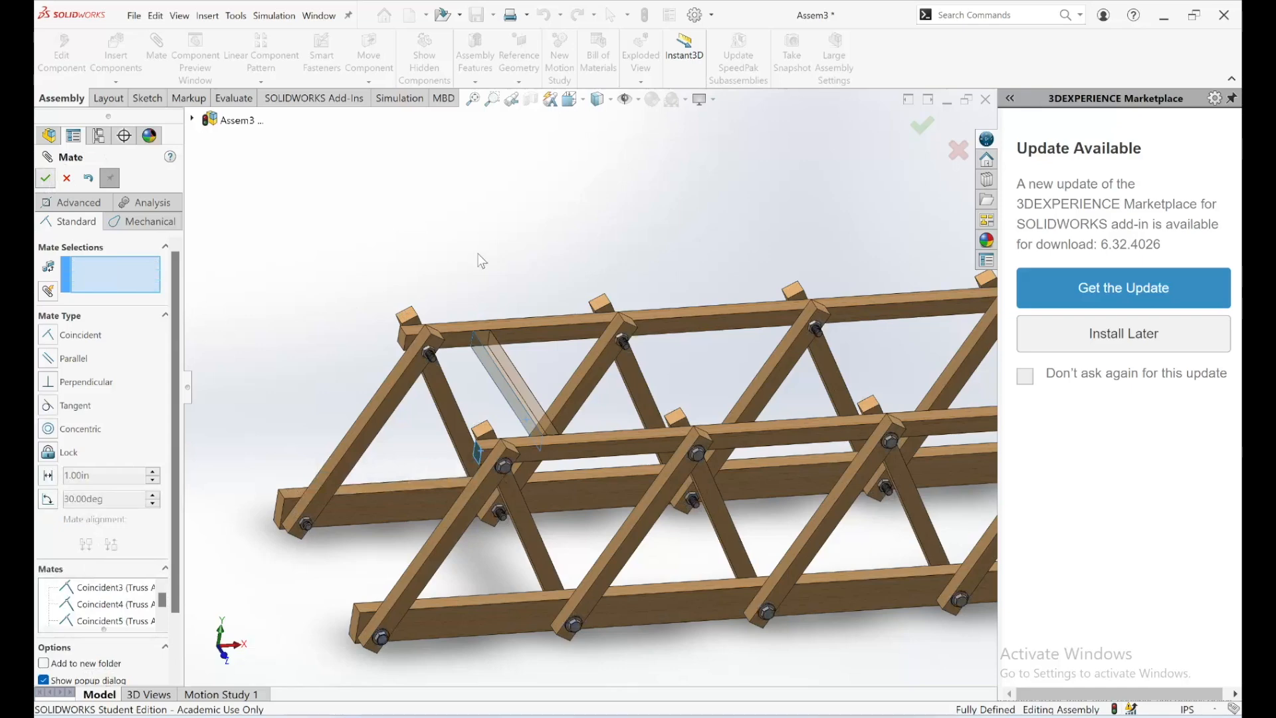
{"action": "left_click", "coordinate": [67, 178]}
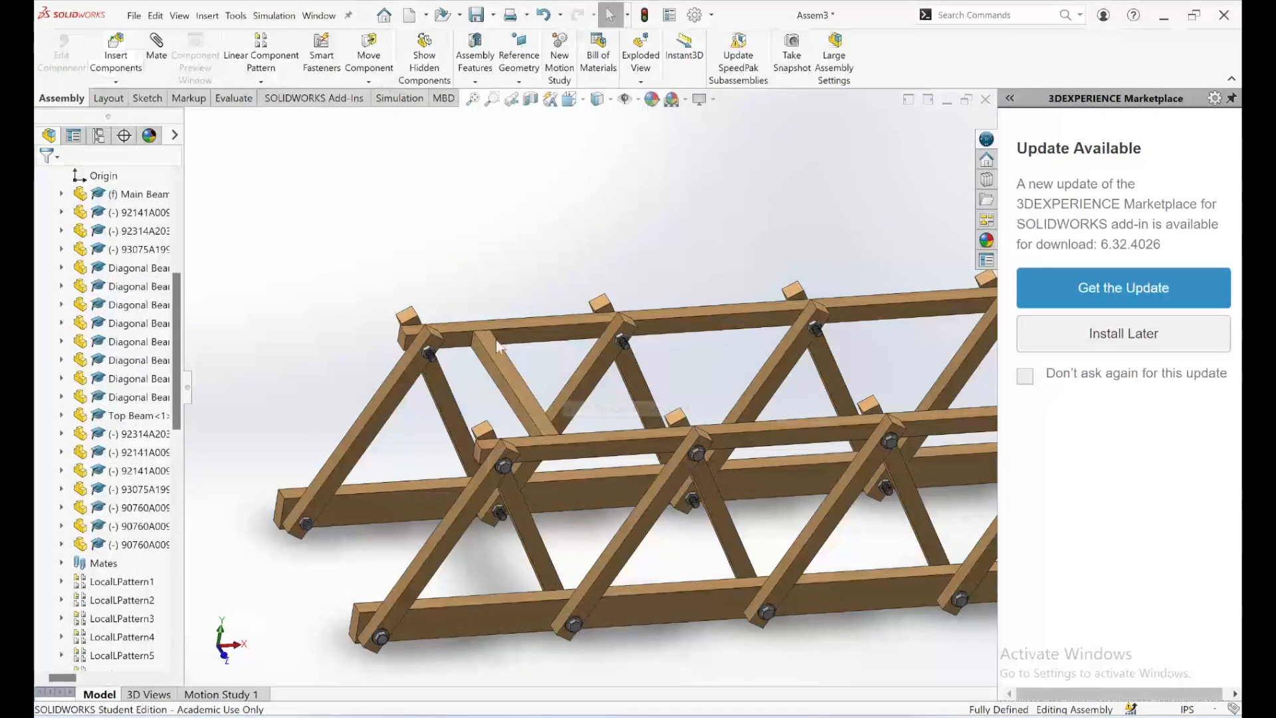
Linearly pattern the top cross member along the top beam's edge toward the far end, with 3 instances spaced 4.3125 in
{"action": "left_click", "coordinate": [512, 379]}
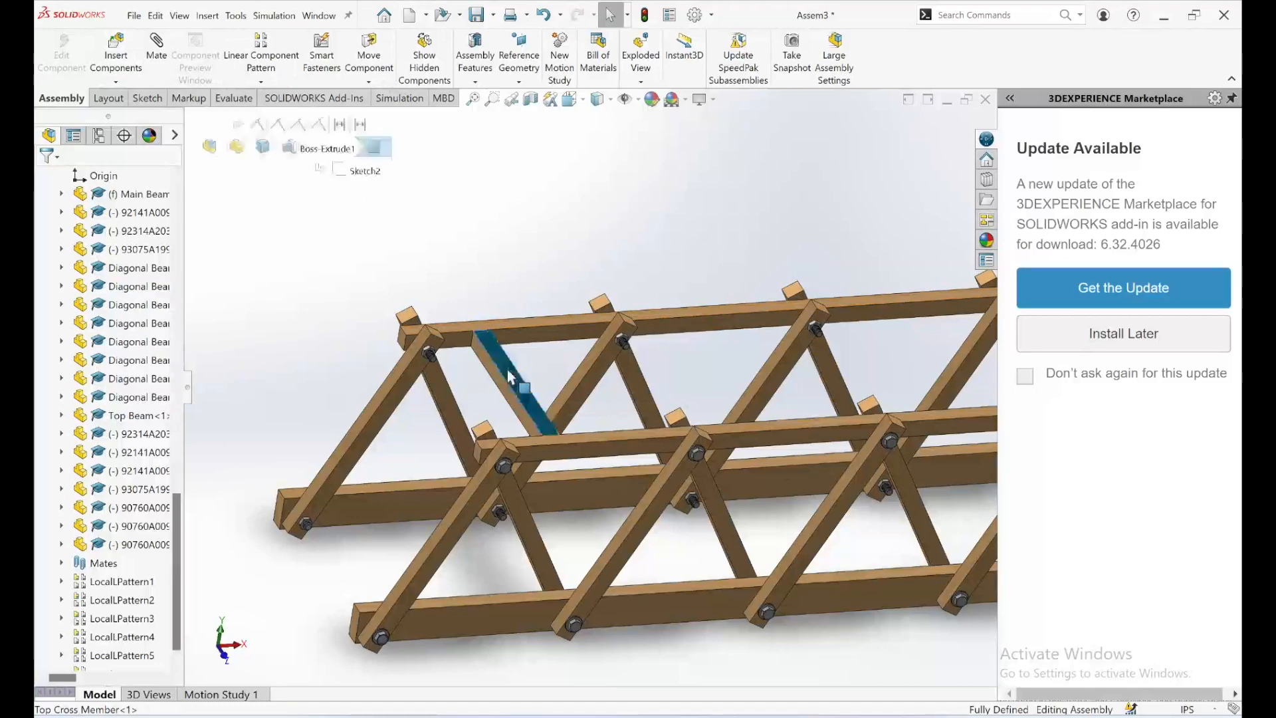
{"action": "left_click", "coordinate": [263, 59]}
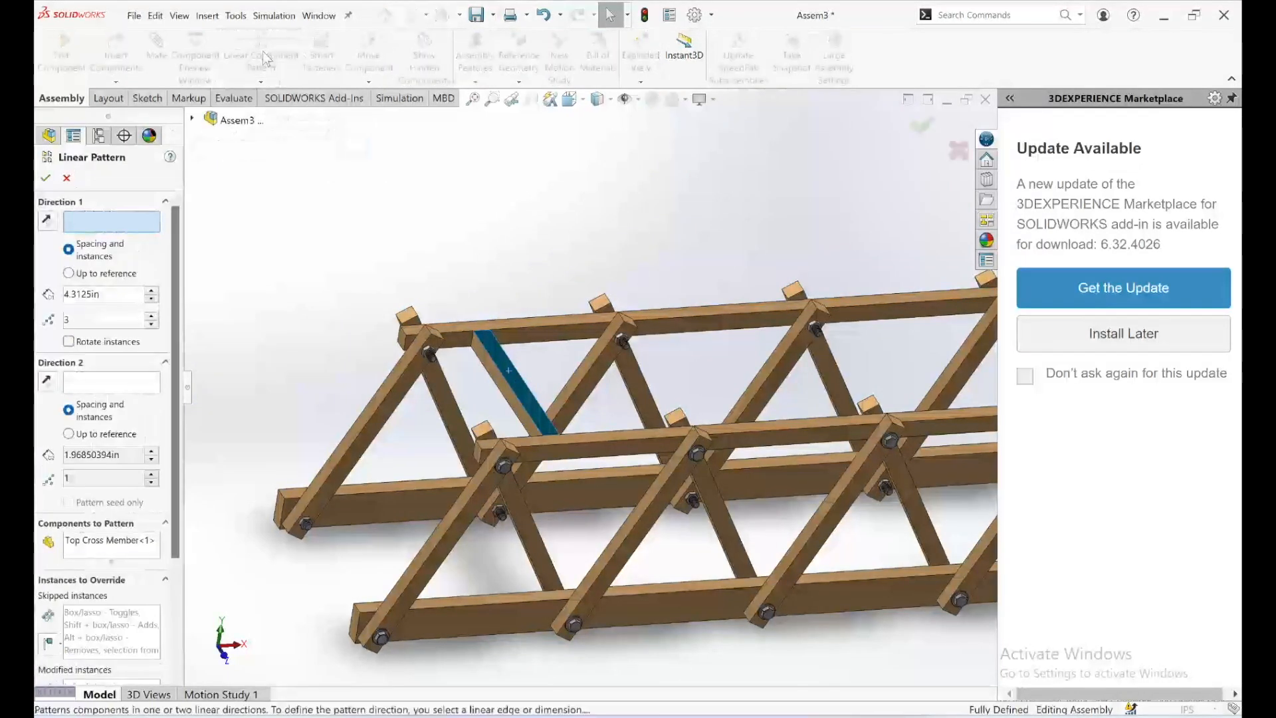
{"action": "left_click", "coordinate": [524, 330]}
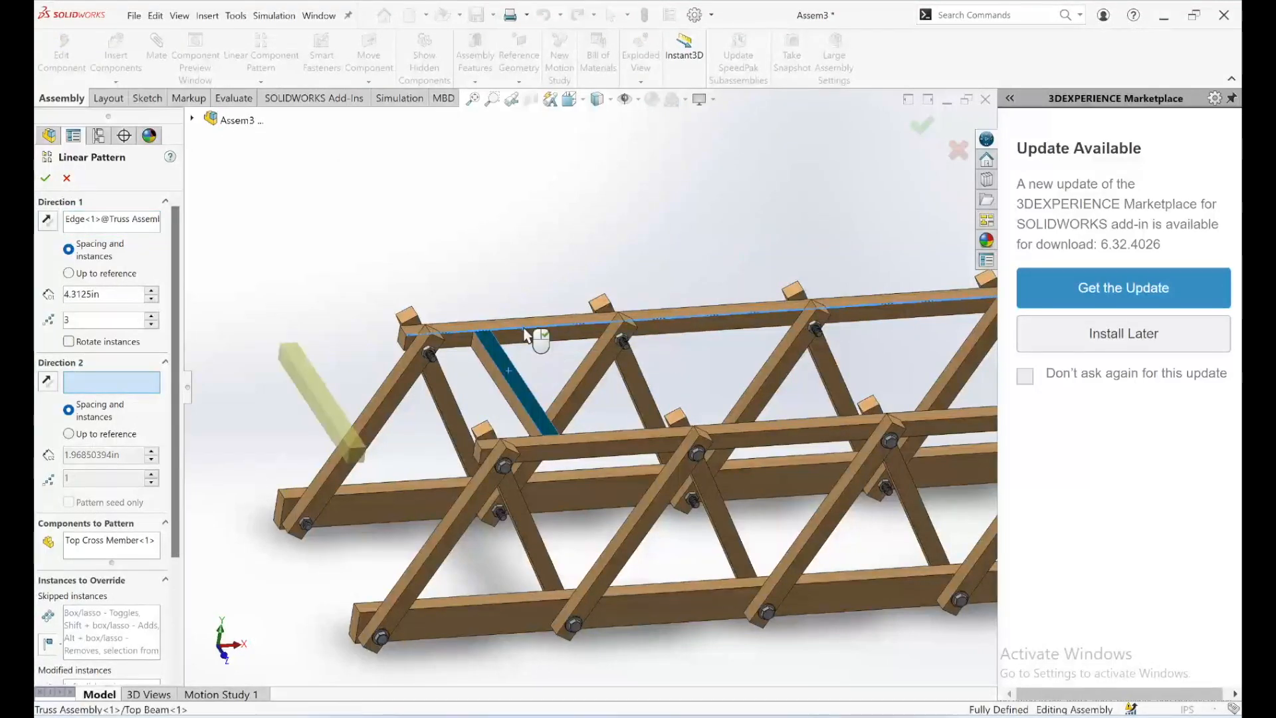
{"action": "left_click", "coordinate": [47, 222]}
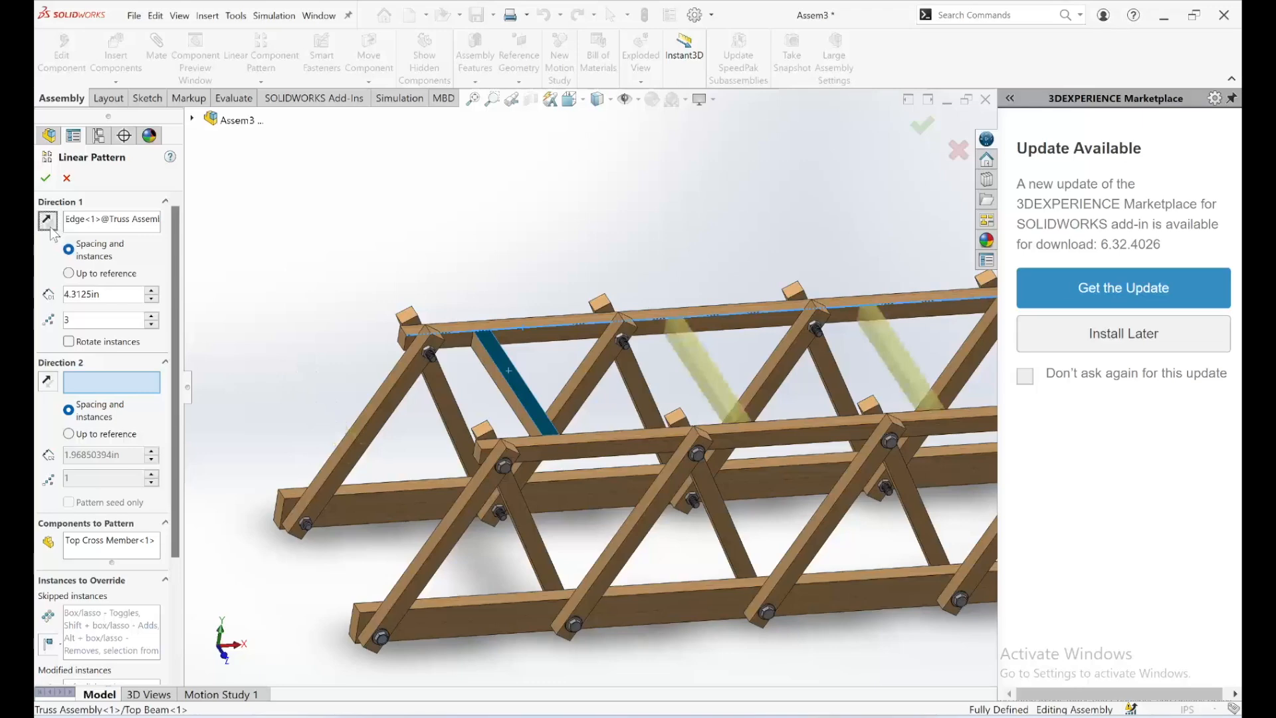
{"action": "scroll", "coordinate": [758, 337], "scroll_direction": "down", "scroll_amount": 2}
{"action": "scroll", "coordinate": [759, 338], "scroll_direction": "up", "scroll_amount": 5}
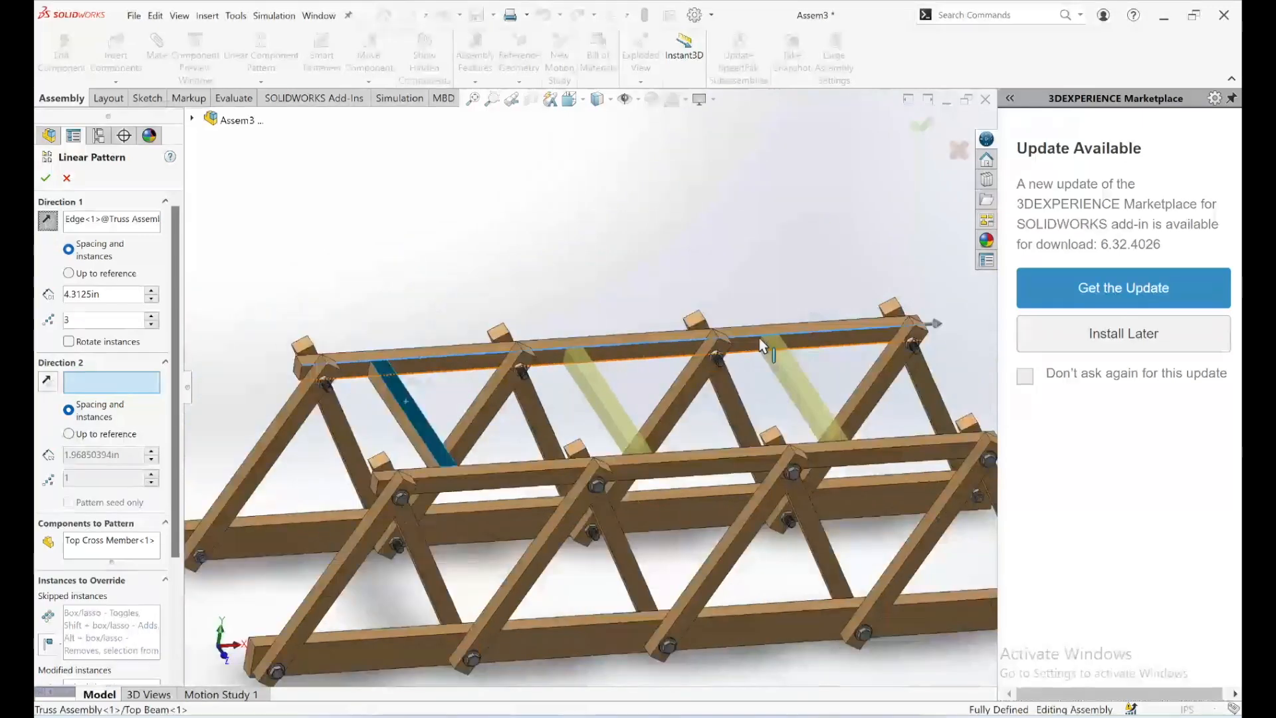
{"action": "scroll", "coordinate": [726, 341], "scroll_direction": "down", "scroll_amount": 2}
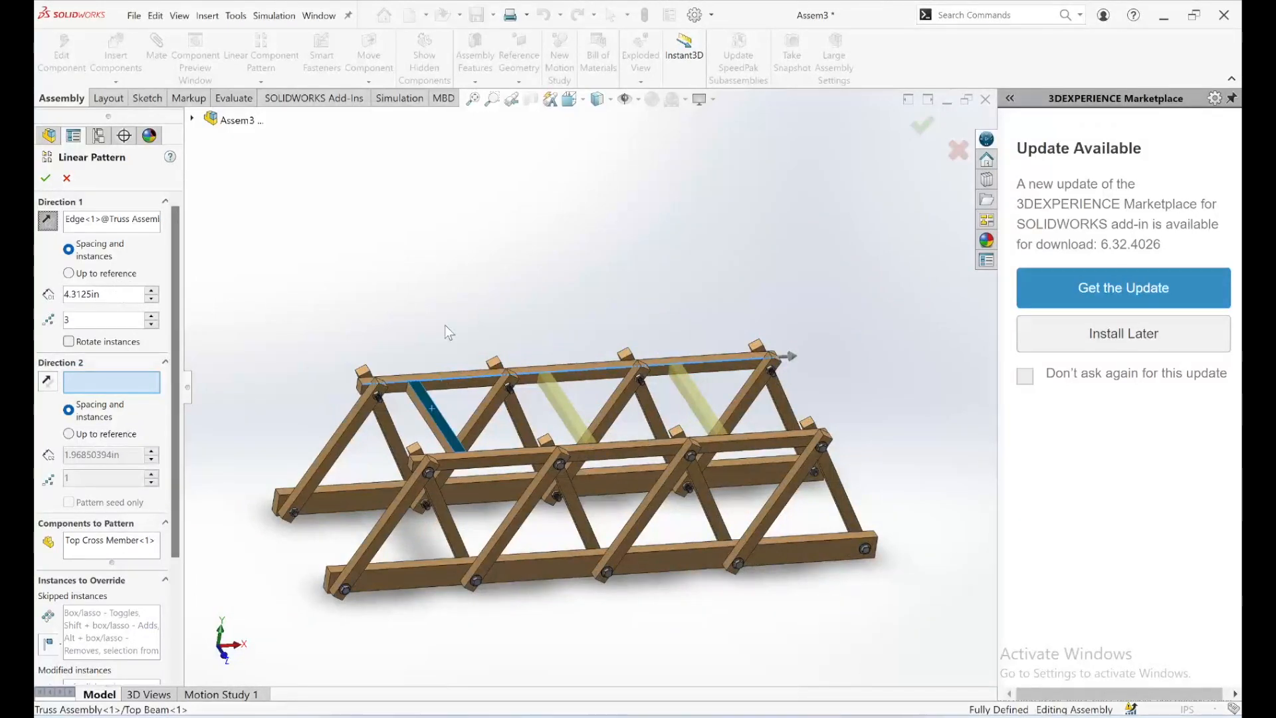
{"action": "left_click", "coordinate": [46, 178]}
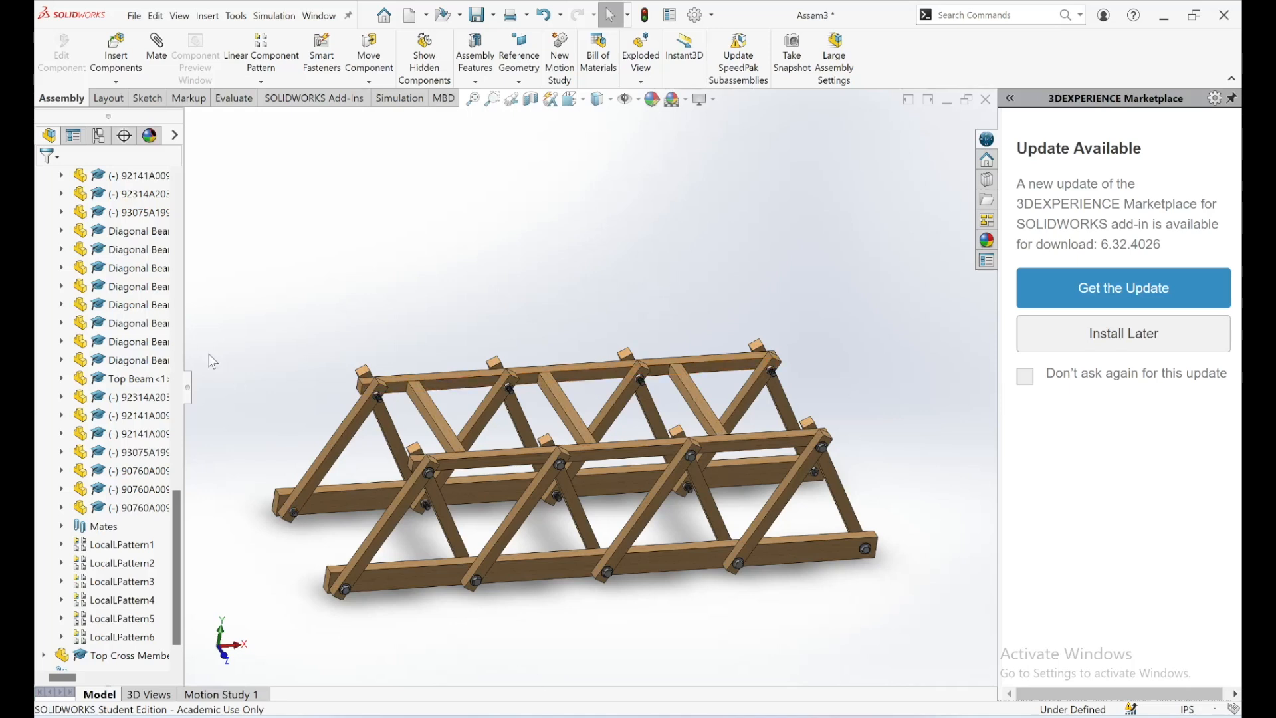
Edit the Distance1 mate between the fixed truss and the top cross member, setting its distance to 2.15625 in
{"action": "scroll", "coordinate": [117, 504], "scroll_direction": "down", "scroll_amount": 2}
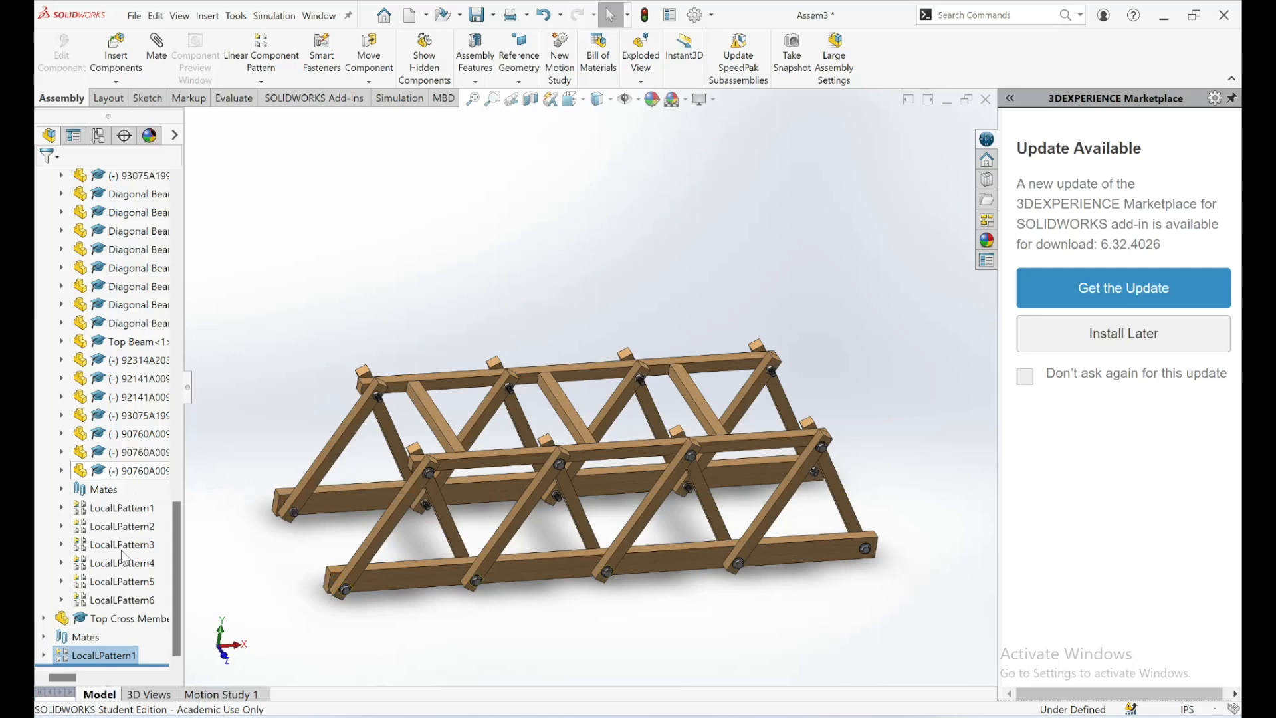
{"action": "left_click", "coordinate": [43, 656]}
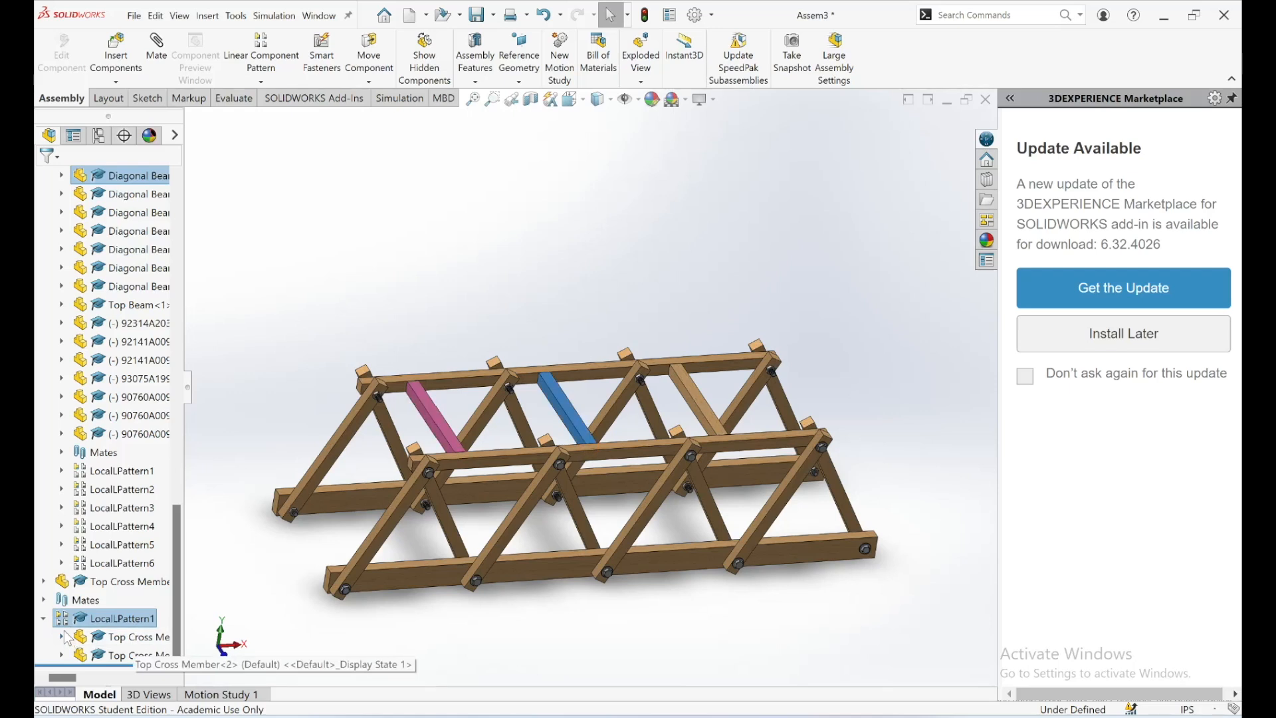
{"action": "left_click", "coordinate": [44, 600]}
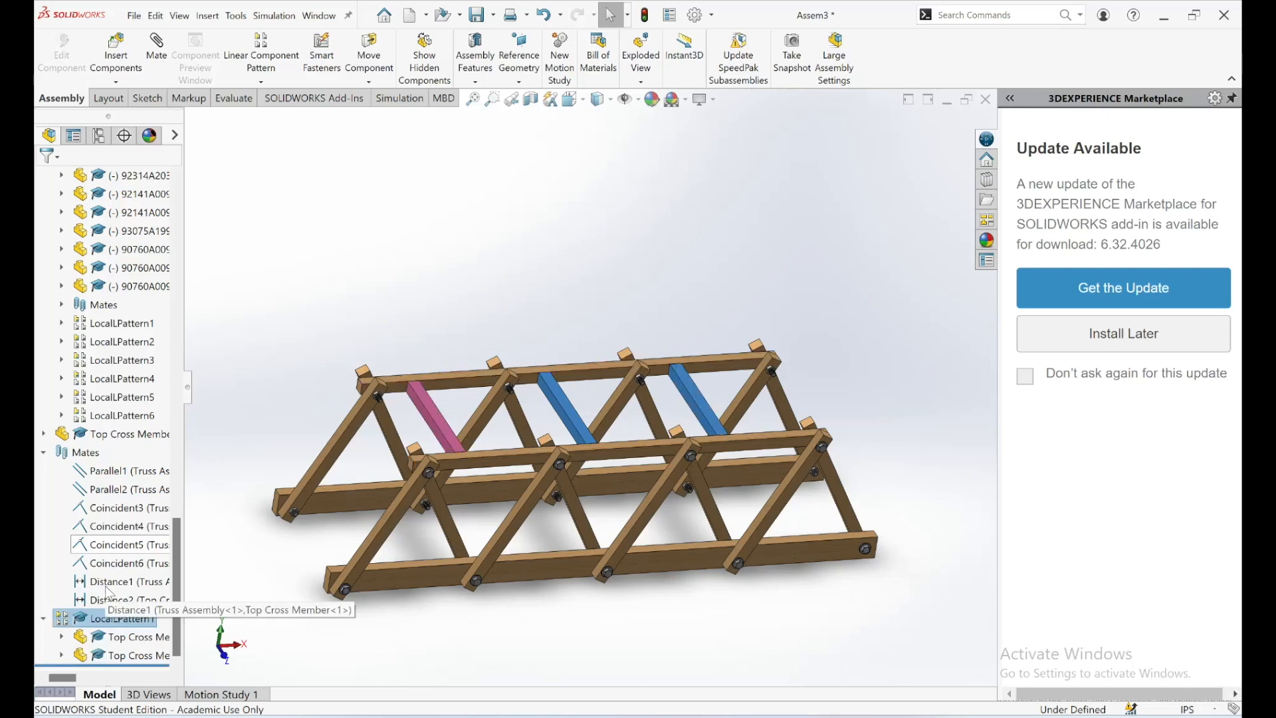
{"action": "left_click", "coordinate": [109, 585]}
{"action": "right_click", "coordinate": [109, 589]}
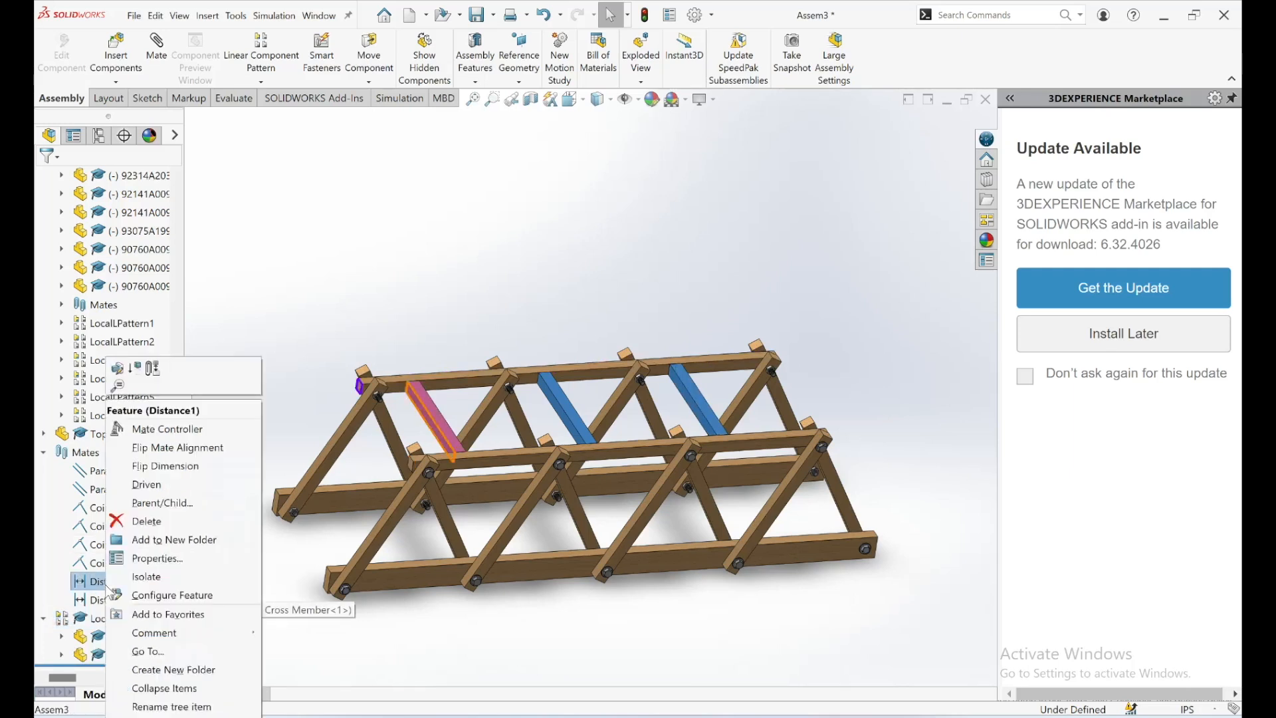
{"action": "left_click", "coordinate": [122, 370]}
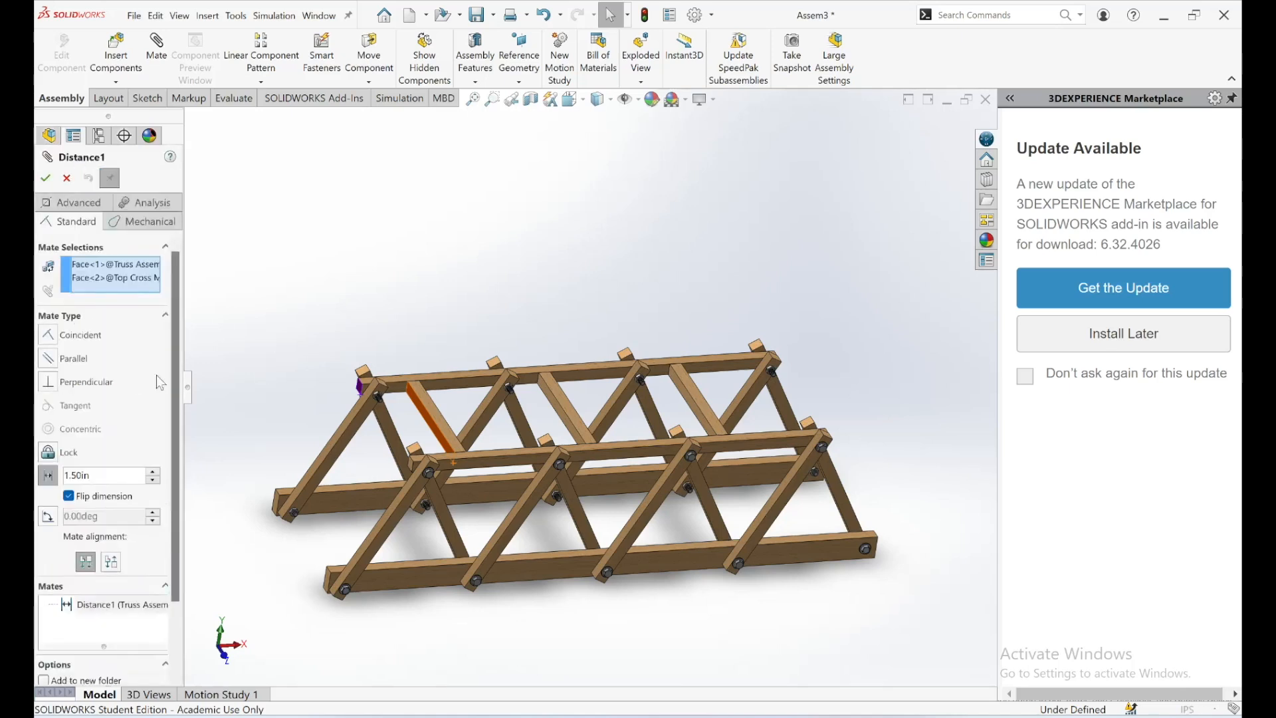
{"action": "right_click", "coordinate": [63, 478]}
{"action": "type", "text": "2.5"}
{"action": "type", "text": "562"}
{"action": "type", "text": "5"}
{"action": "key", "text": "Return"}
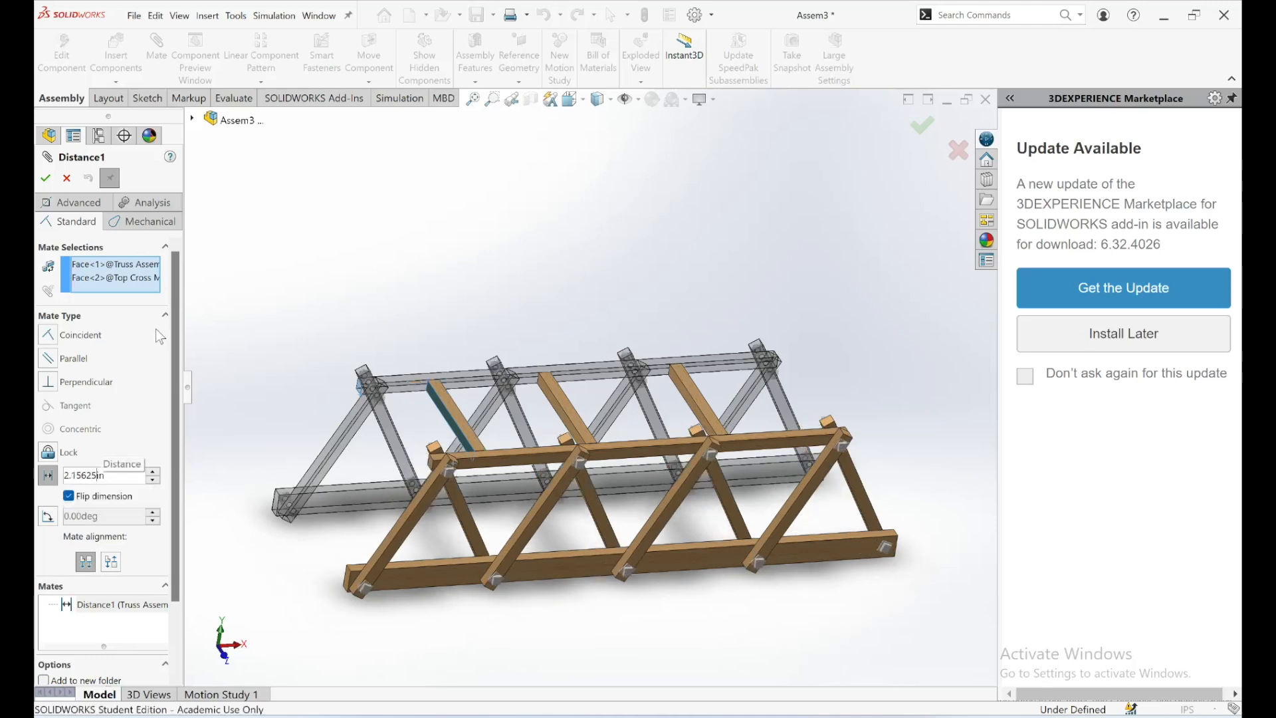
{"action": "left_click", "coordinate": [45, 178]}
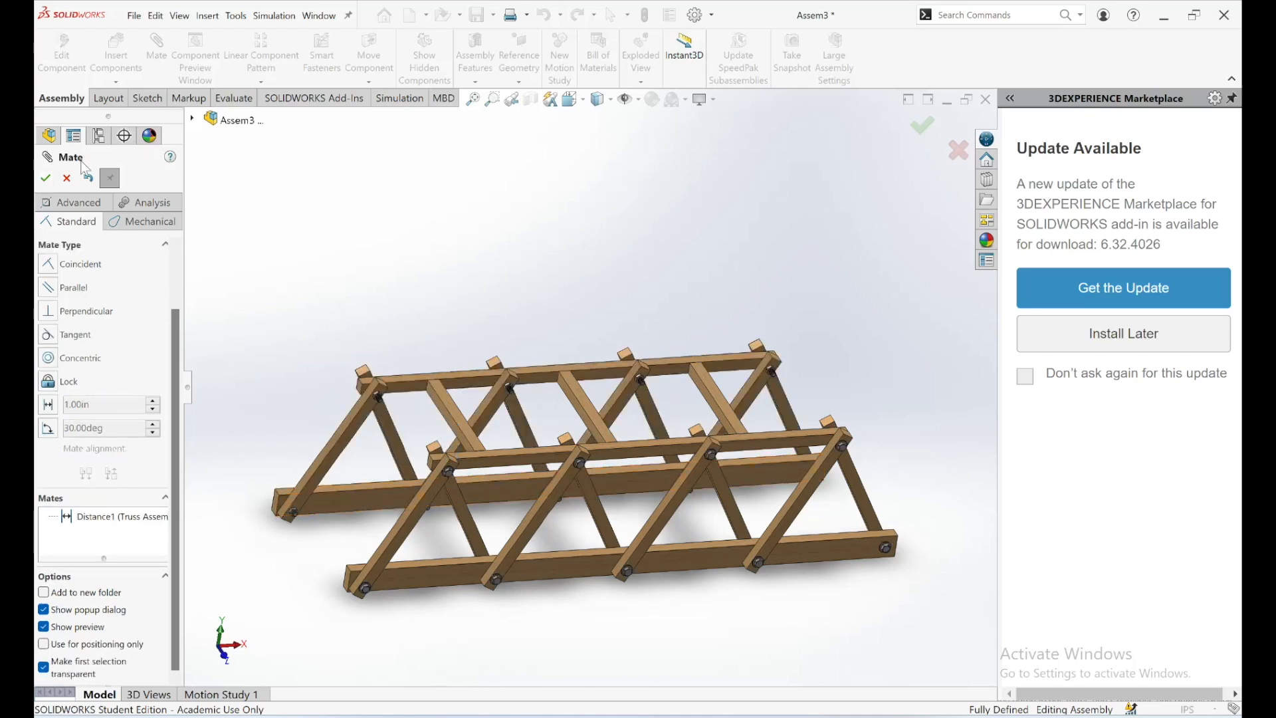
{"action": "left_click", "coordinate": [45, 184]}
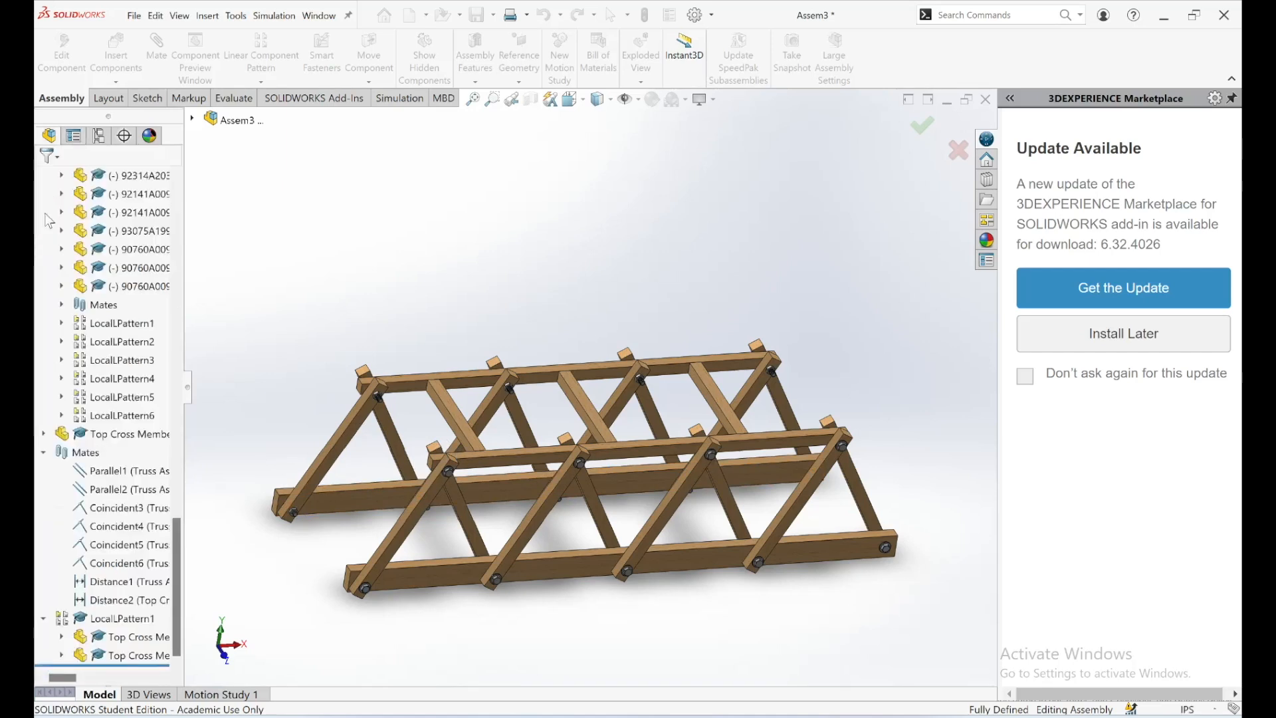
Edit the Distance2 mate between the top cross member and the second truss, setting its distance to 2.15625 in
{"action": "right_click", "coordinate": [119, 601]}
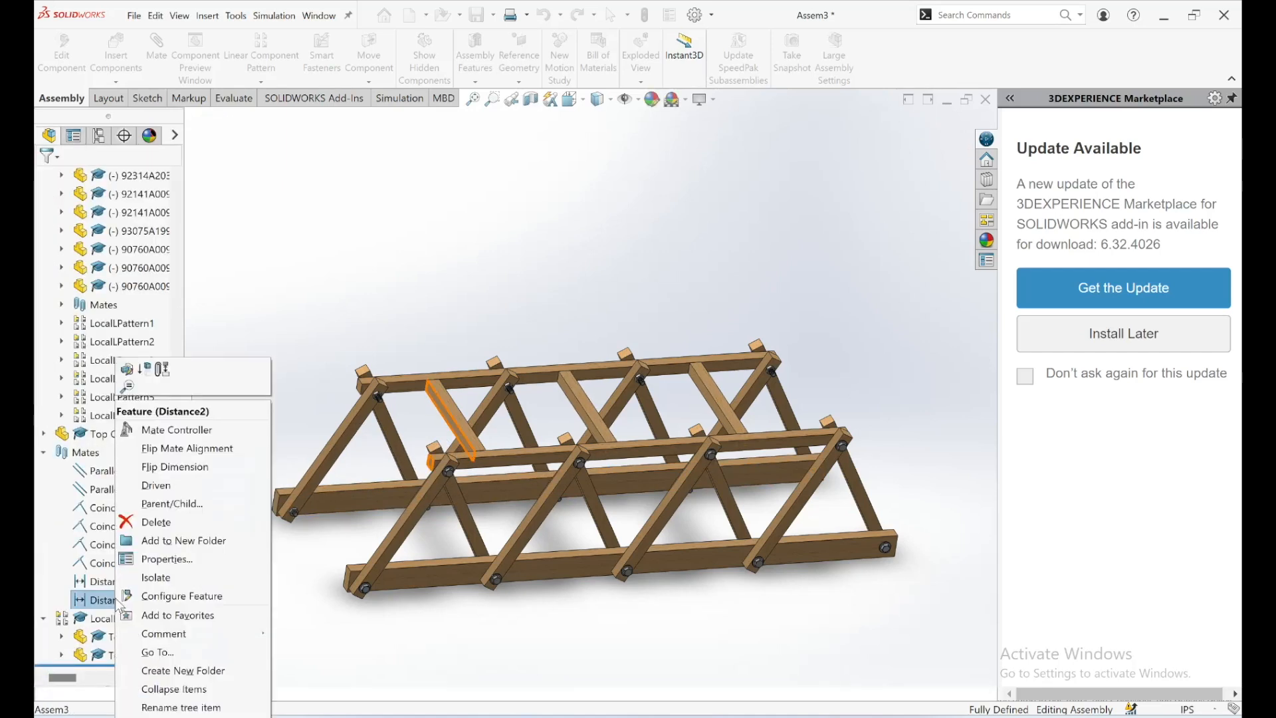
{"action": "left_click", "coordinate": [127, 372]}
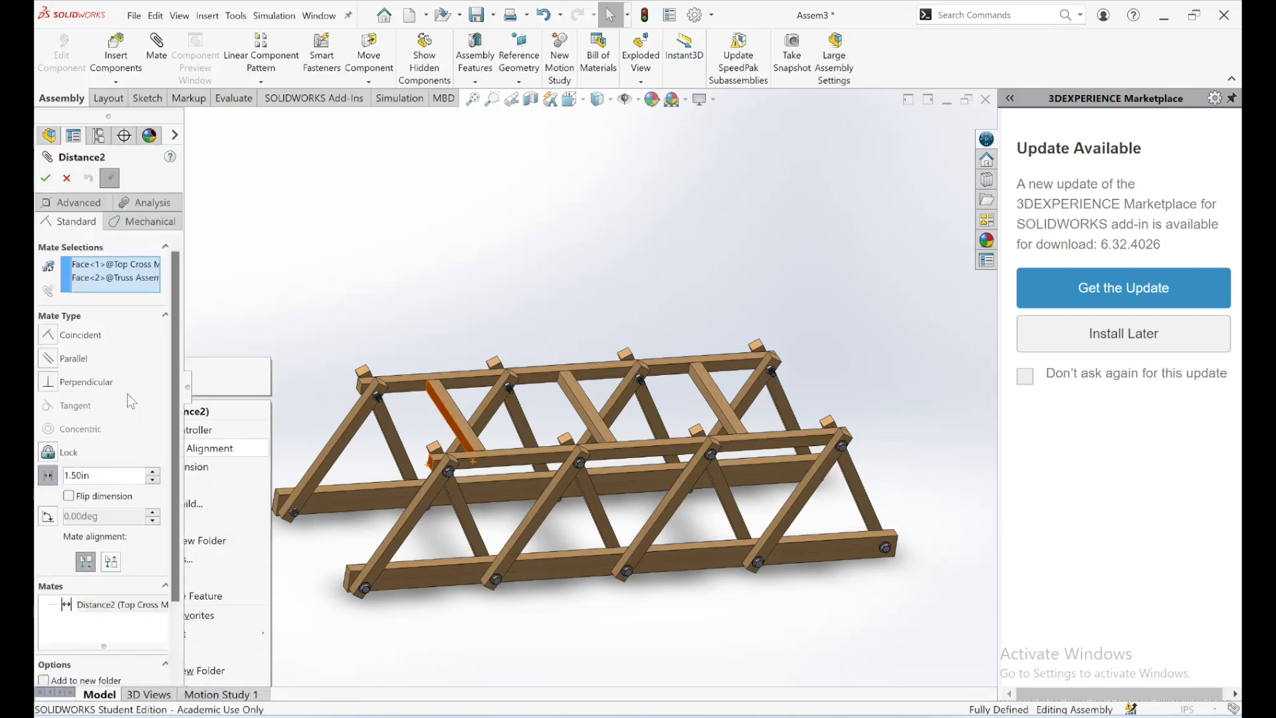
{"action": "right_click", "coordinate": [74, 476]}
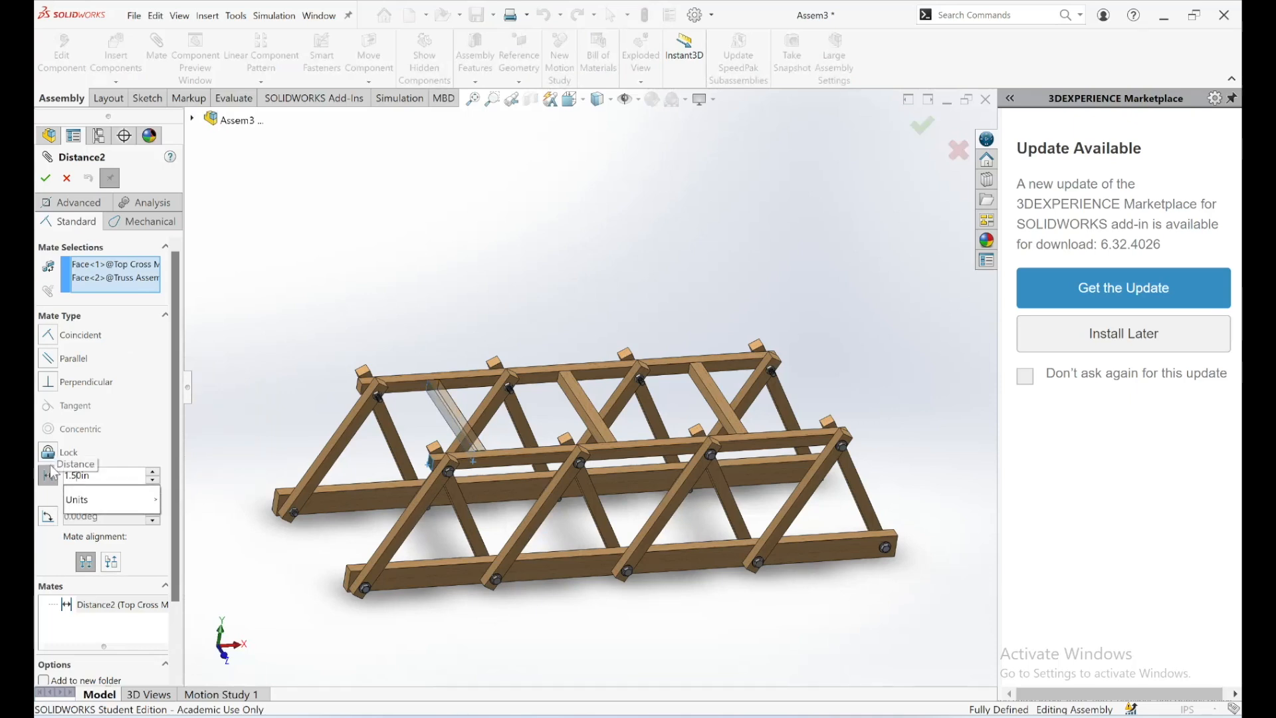
{"action": "key", "text": "BackSpace"}
{"action": "key", "text": "BackSpace"}
{"action": "key", "text": "BackSpace"}
{"action": "type", "text": "2."}
{"action": "type", "text": "156"}
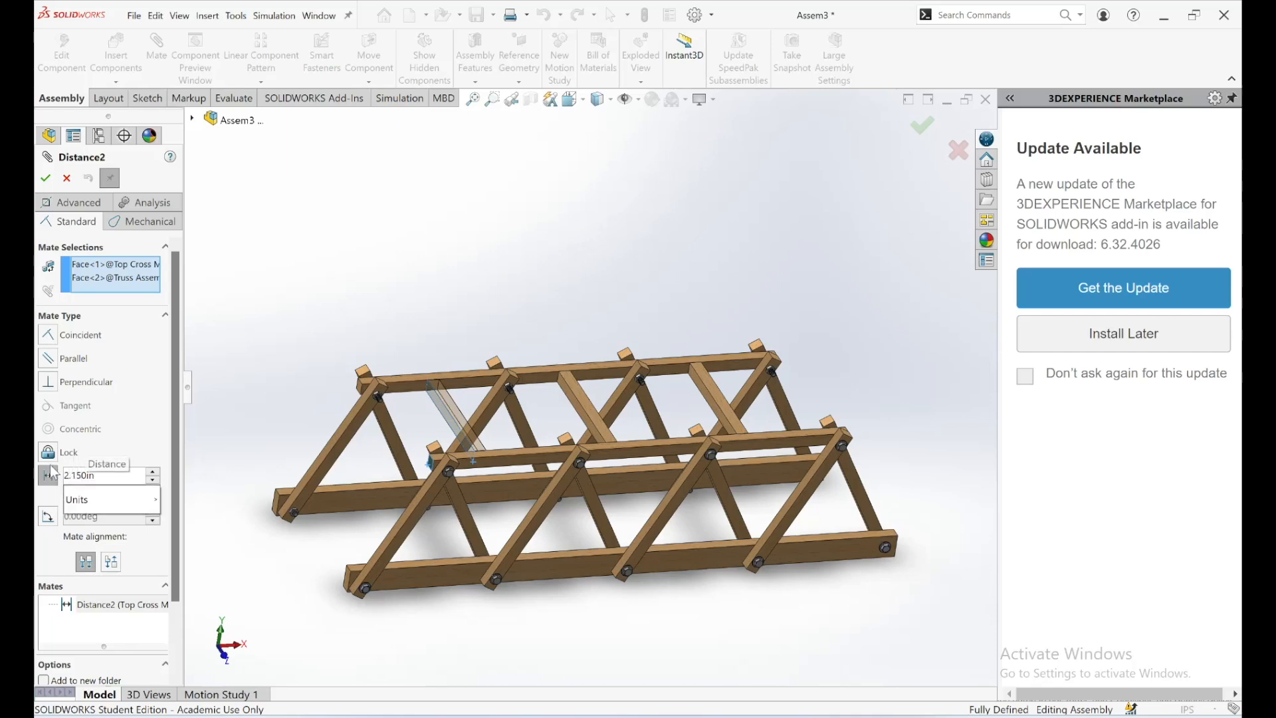
{"action": "type", "text": "25"}
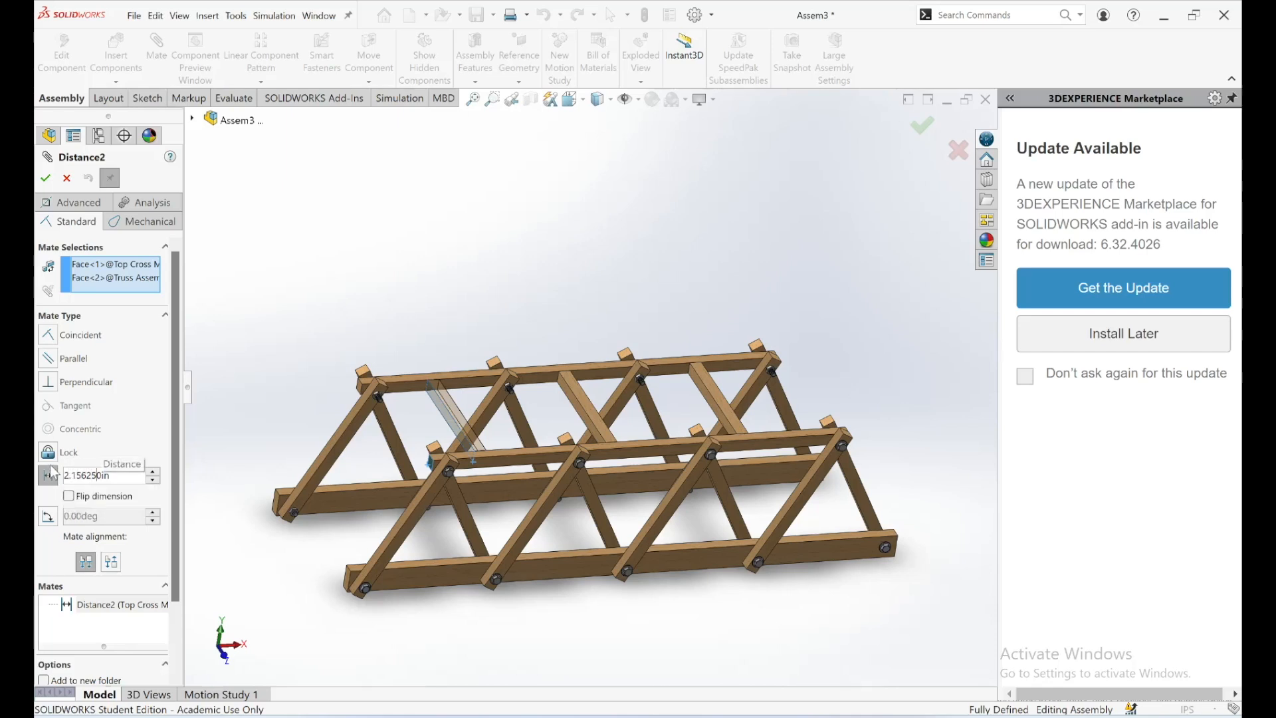
{"action": "key", "text": "Return"}
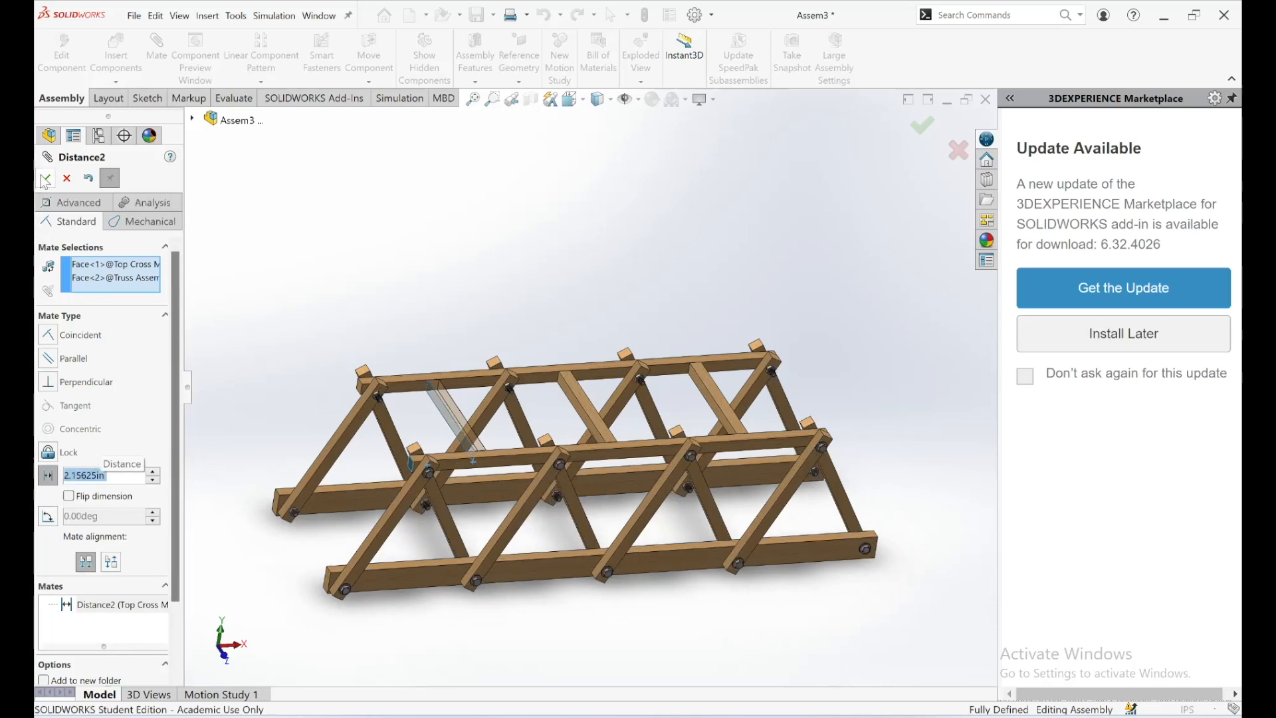
{"action": "left_click", "coordinate": [45, 179]}
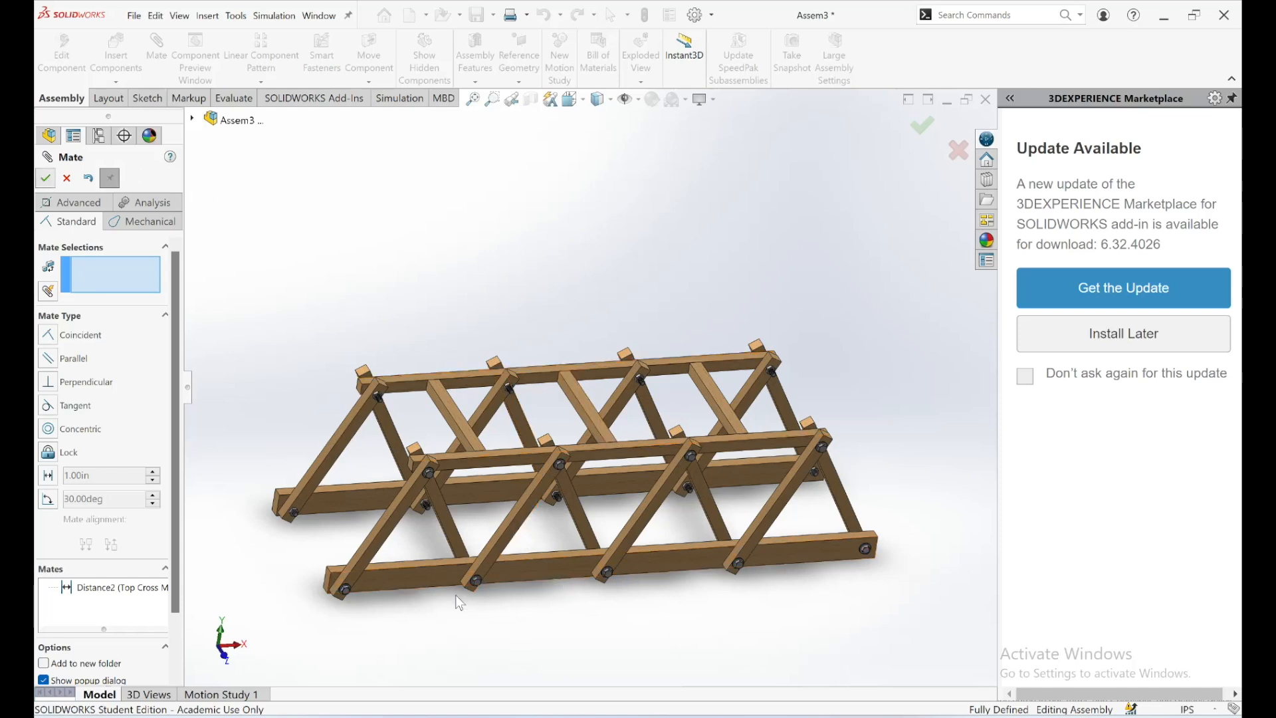
{"action": "key", "text": "Escape"}
Insert the Bottom Cross Members part from the Downloads folder and place it beside the near end of the trusses
{"action": "middle_click_drag", "start_coordinate": [516, 568], "coordinate": [481, 608]}
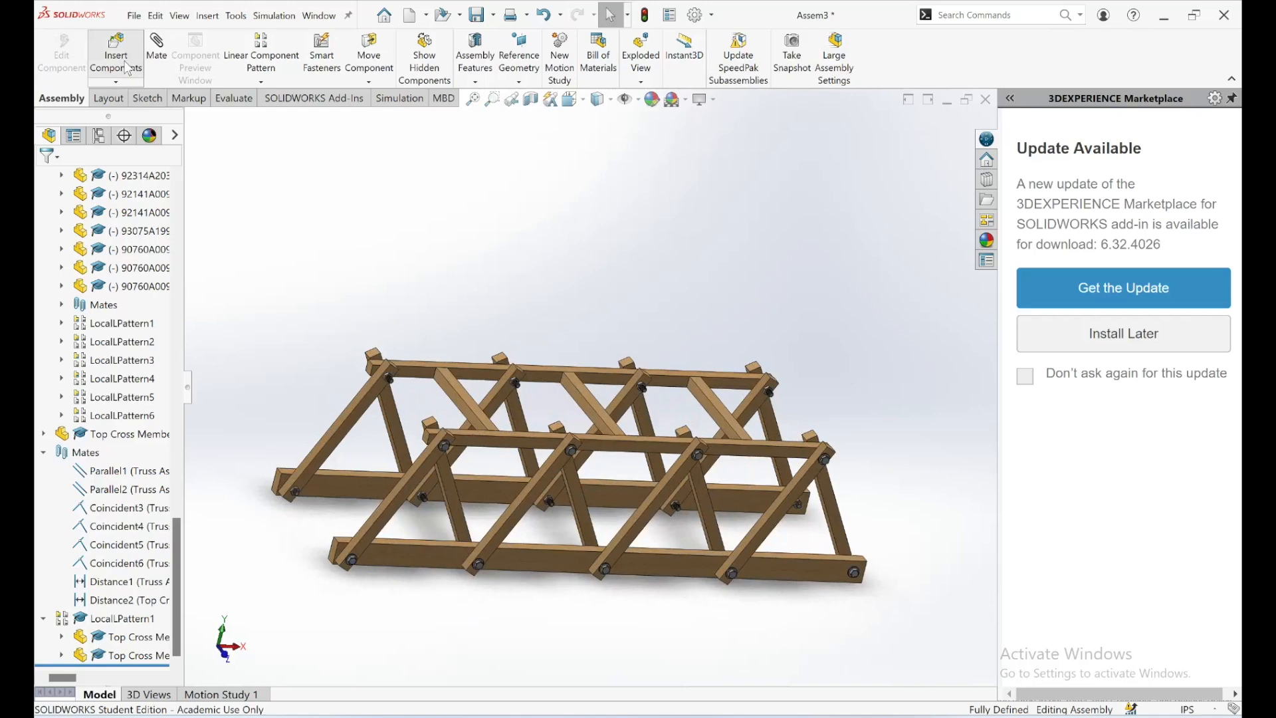
{"action": "left_click", "coordinate": [127, 68]}
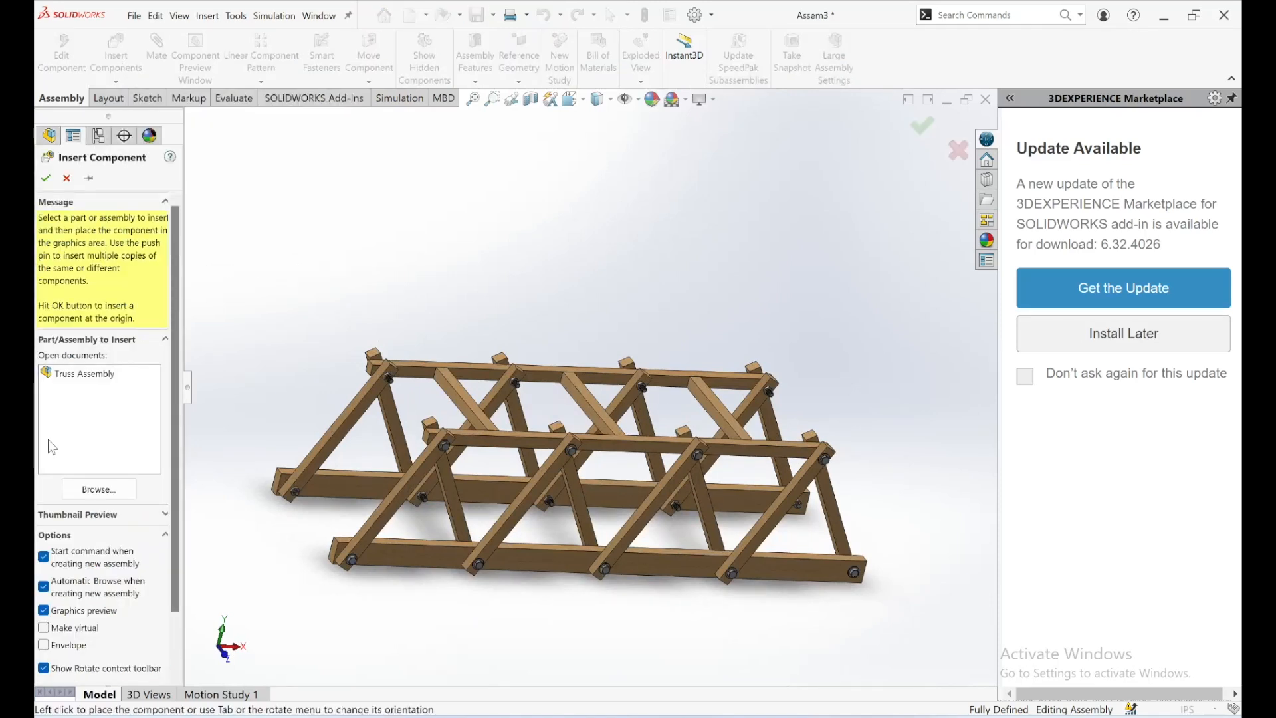
{"action": "left_click", "coordinate": [78, 489]}
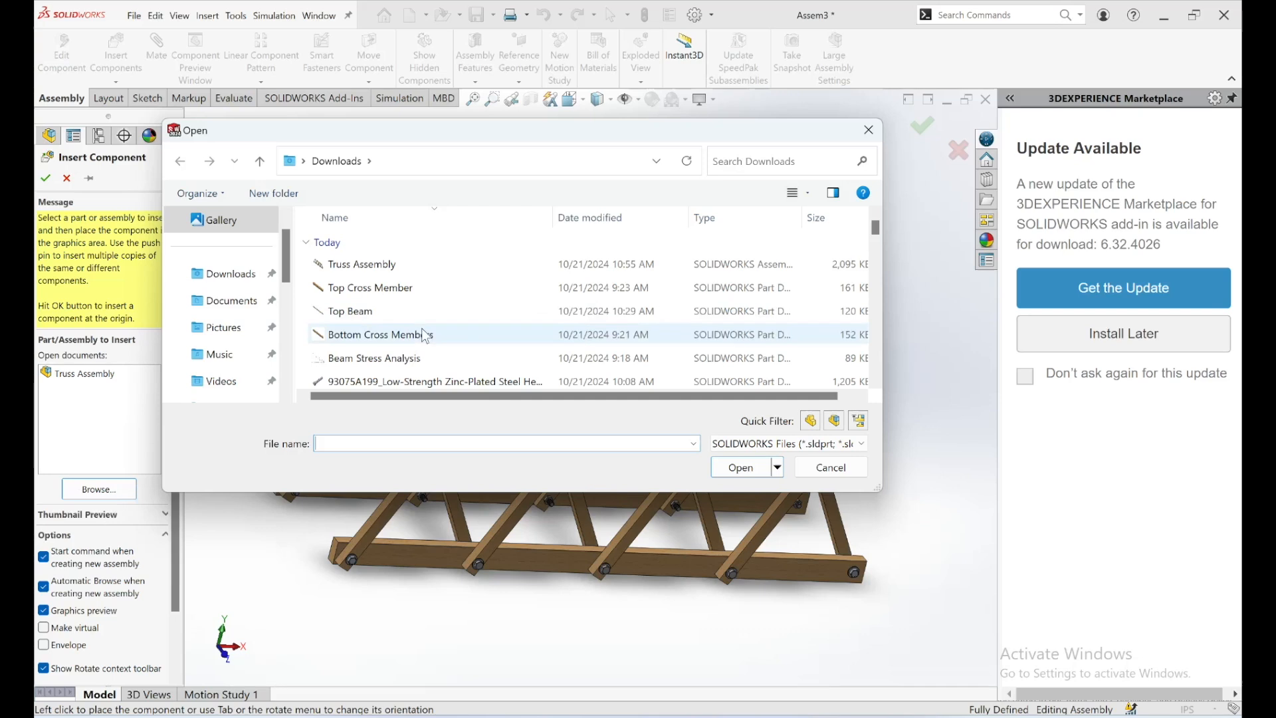
{"action": "scroll", "coordinate": [419, 332], "scroll_direction": "down", "scroll_amount": 1}
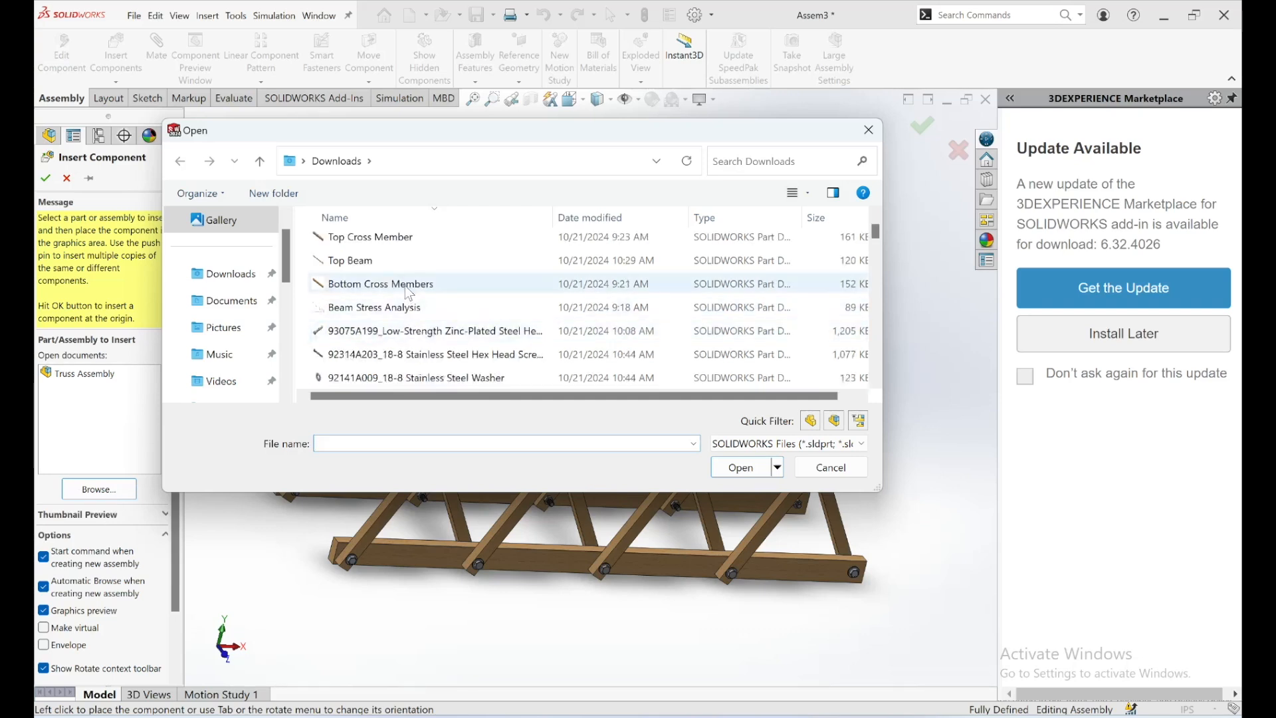
{"action": "left_click", "coordinate": [740, 466]}
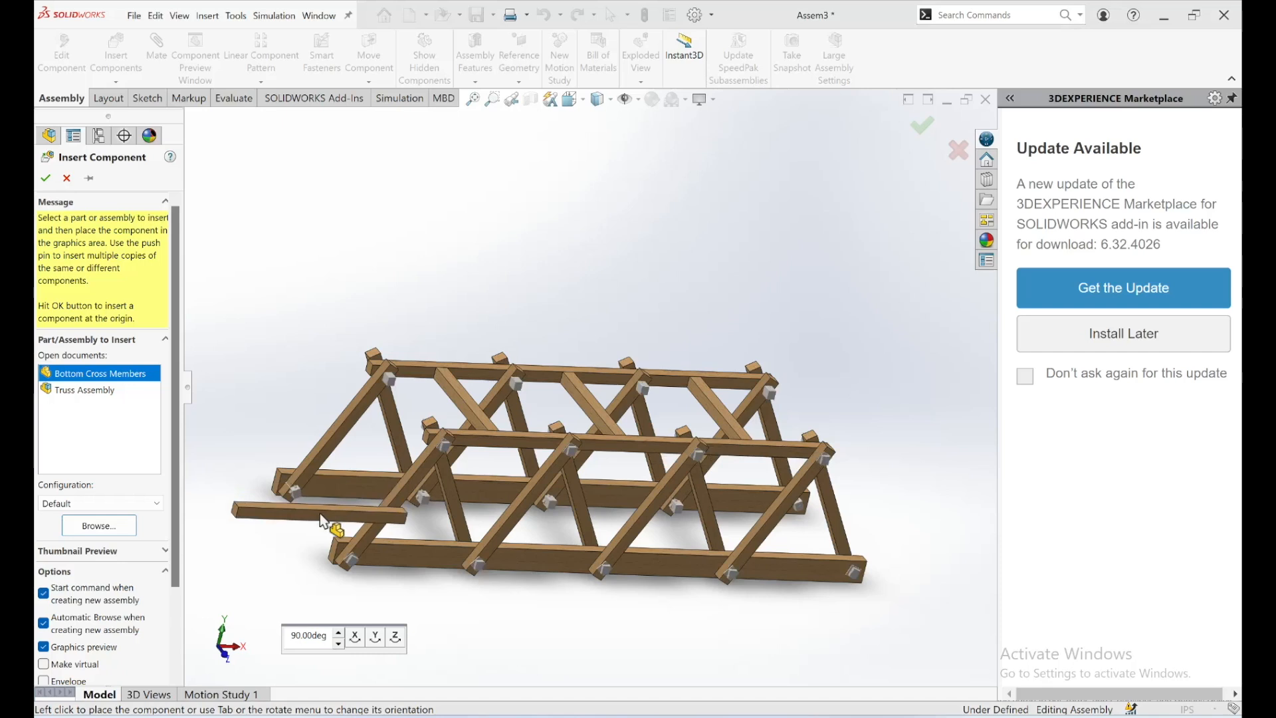
{"action": "left_click", "coordinate": [319, 513]}
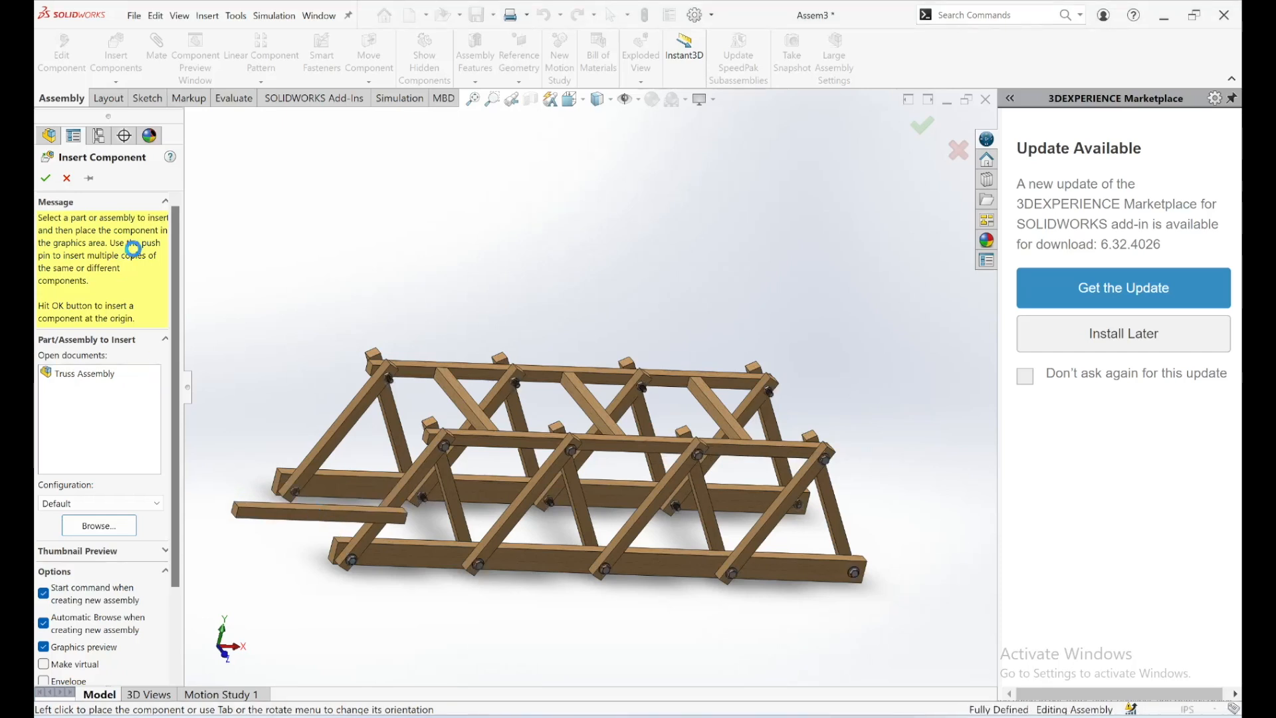
{"action": "key", "text": "Escape"}
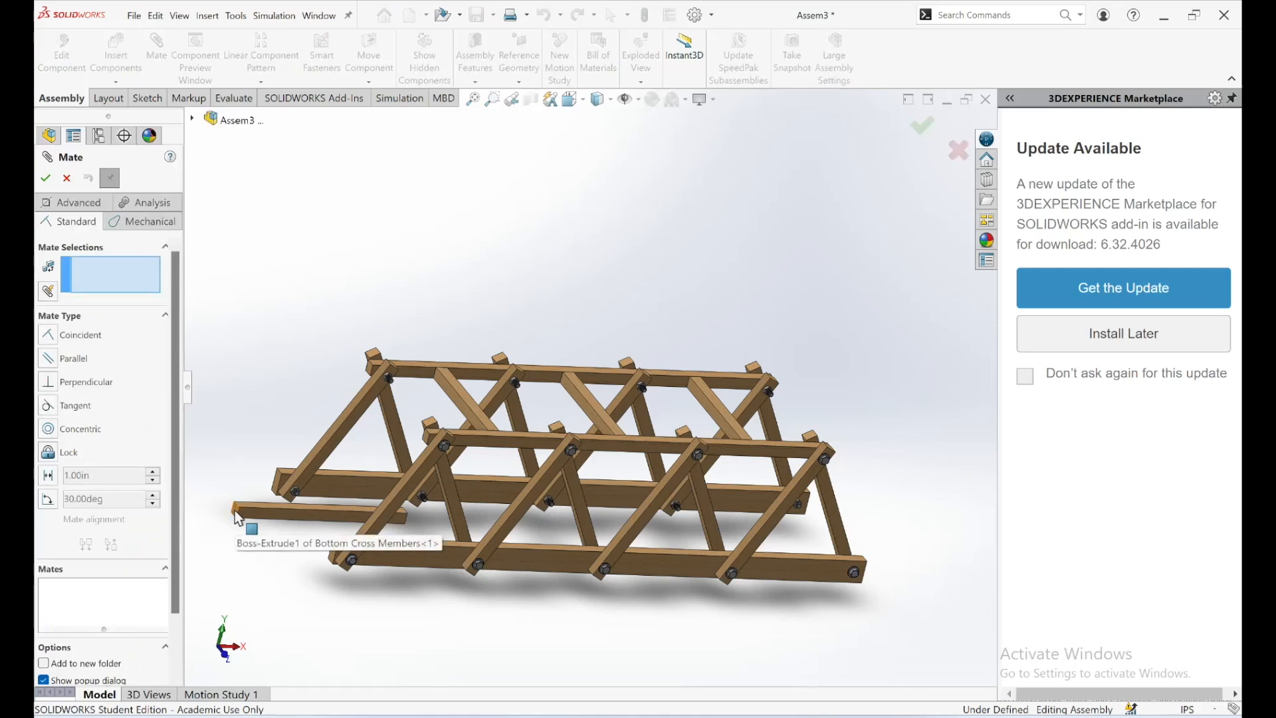
Add a Coincident mate between the bottom cross member's end face and the second truss's main beam outer side face, with flipped alignment
{"action": "left_click", "coordinate": [238, 517]}
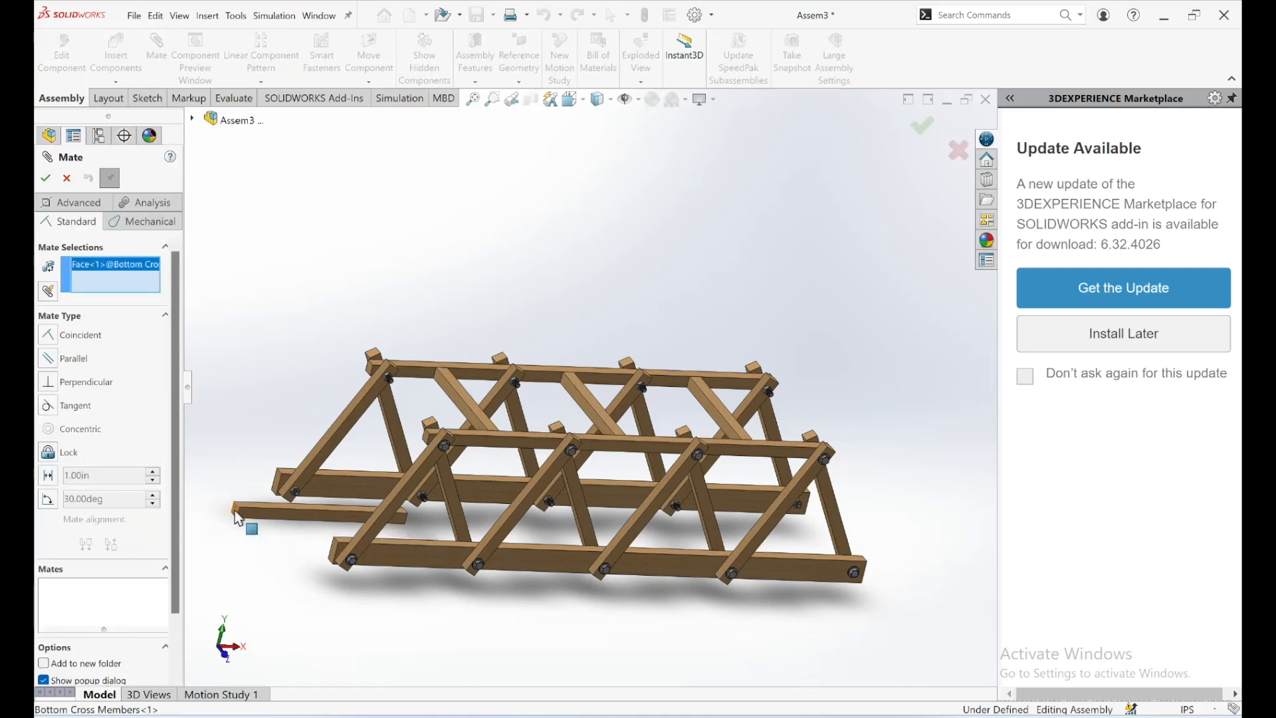
{"action": "left_click", "coordinate": [419, 567]}
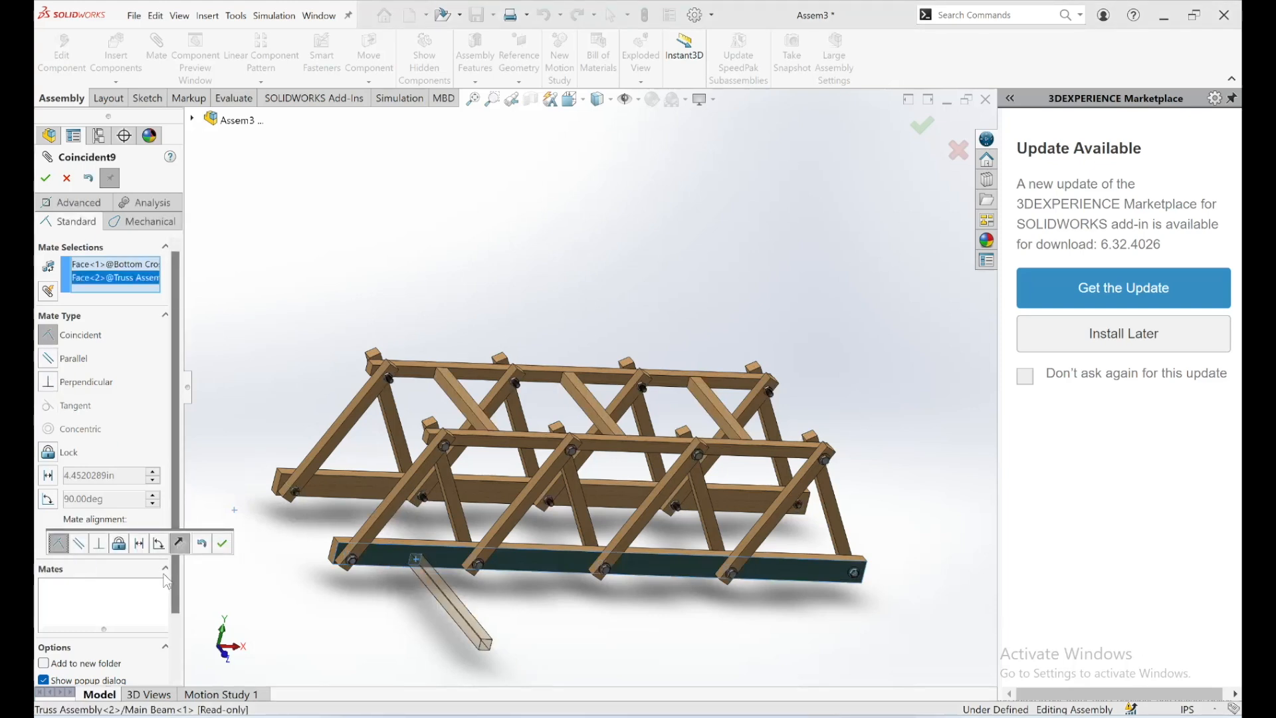
{"action": "left_click", "coordinate": [178, 543]}
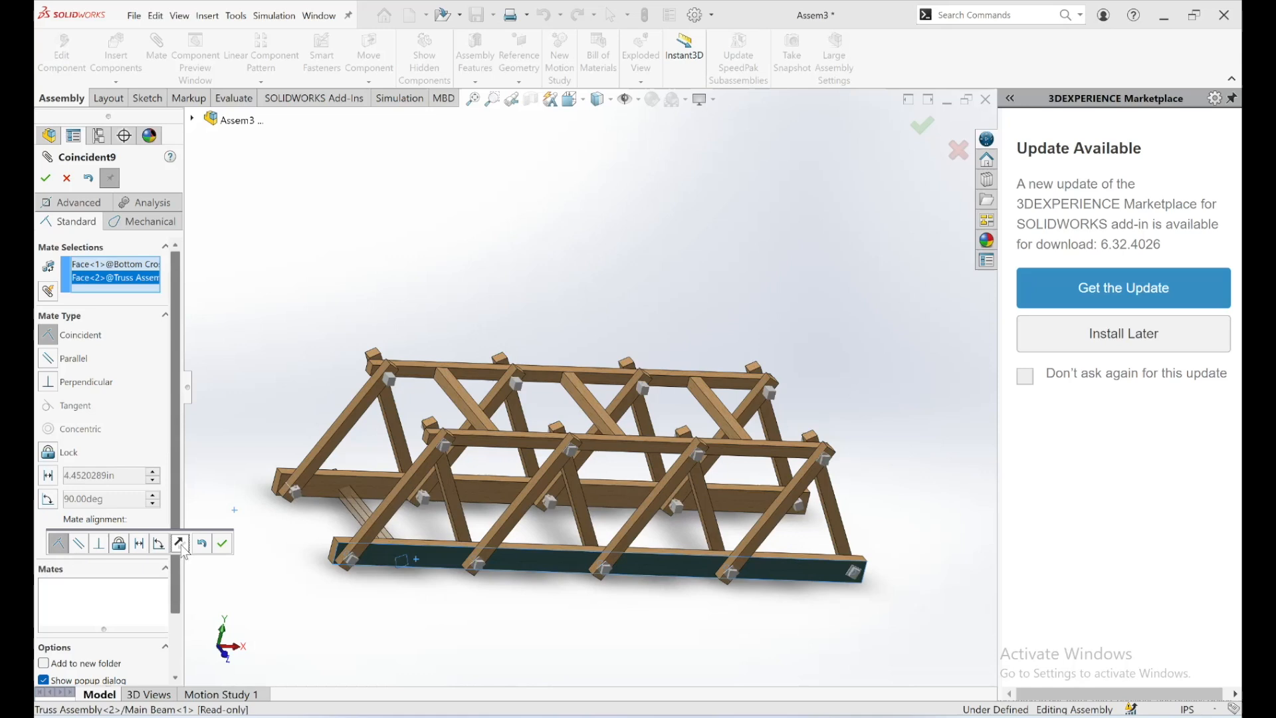
{"action": "left_click", "coordinate": [45, 178]}
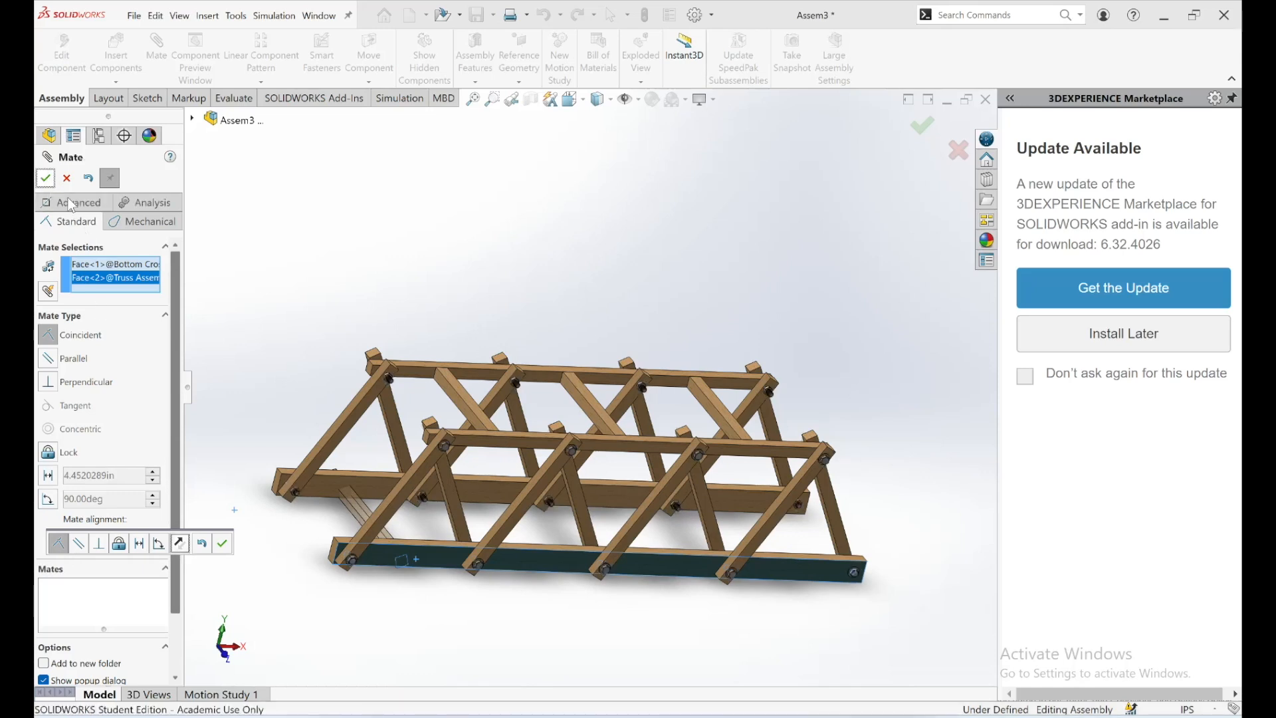
Add an anti-aligned Coincident mate between the bottom cross member's long face and the top face of the fixed truss's main beam
{"action": "left_click", "coordinate": [359, 476]}
{"action": "left_click", "coordinate": [362, 473]}
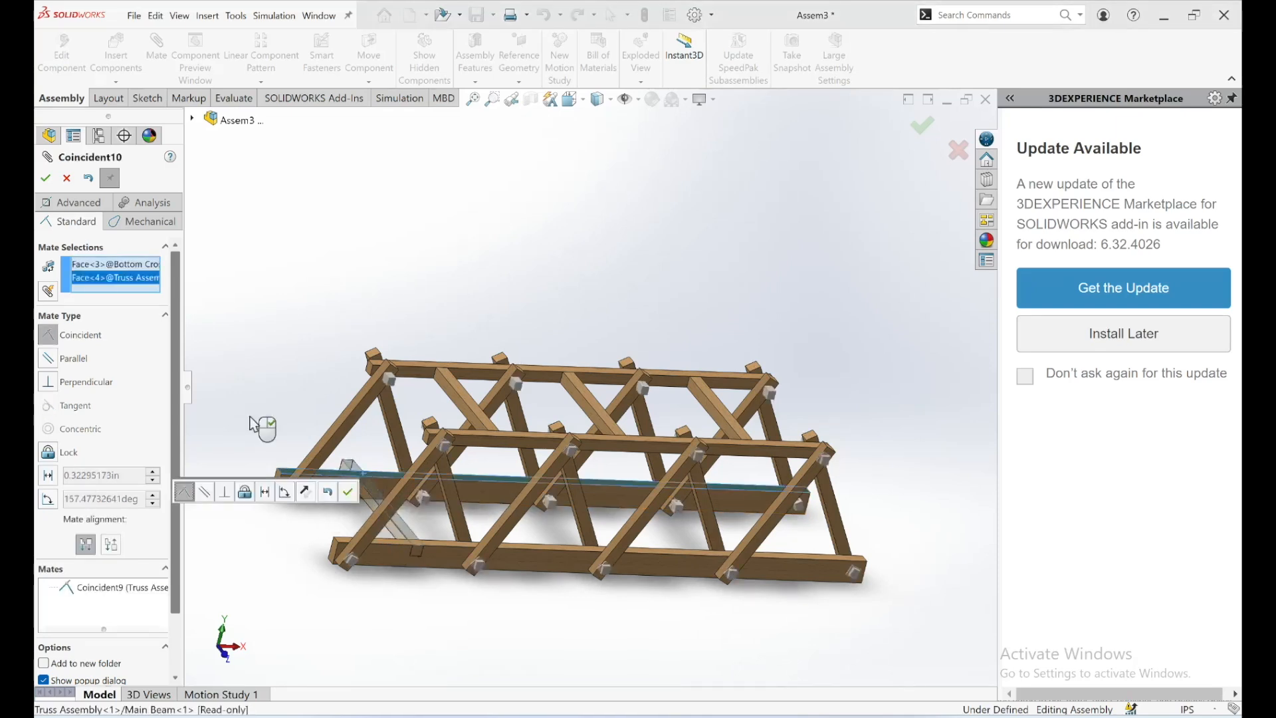
{"action": "left_click", "coordinate": [112, 545]}
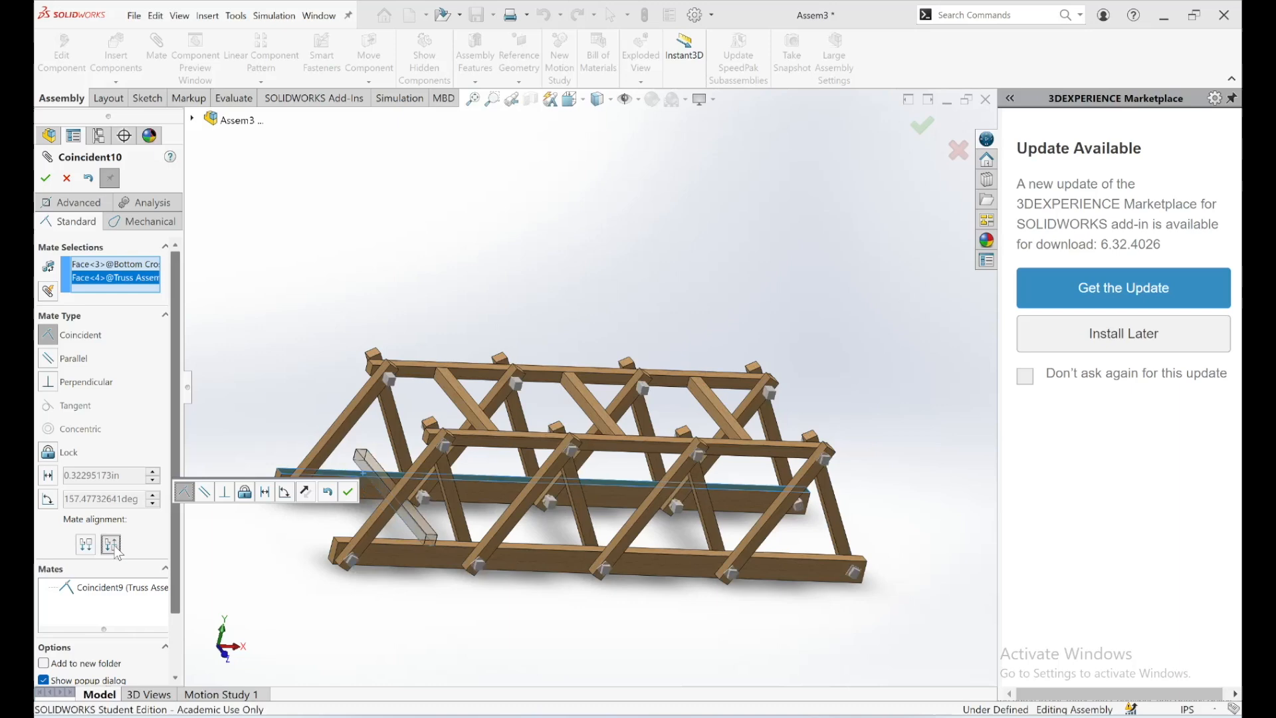
{"action": "left_click", "coordinate": [52, 187]}
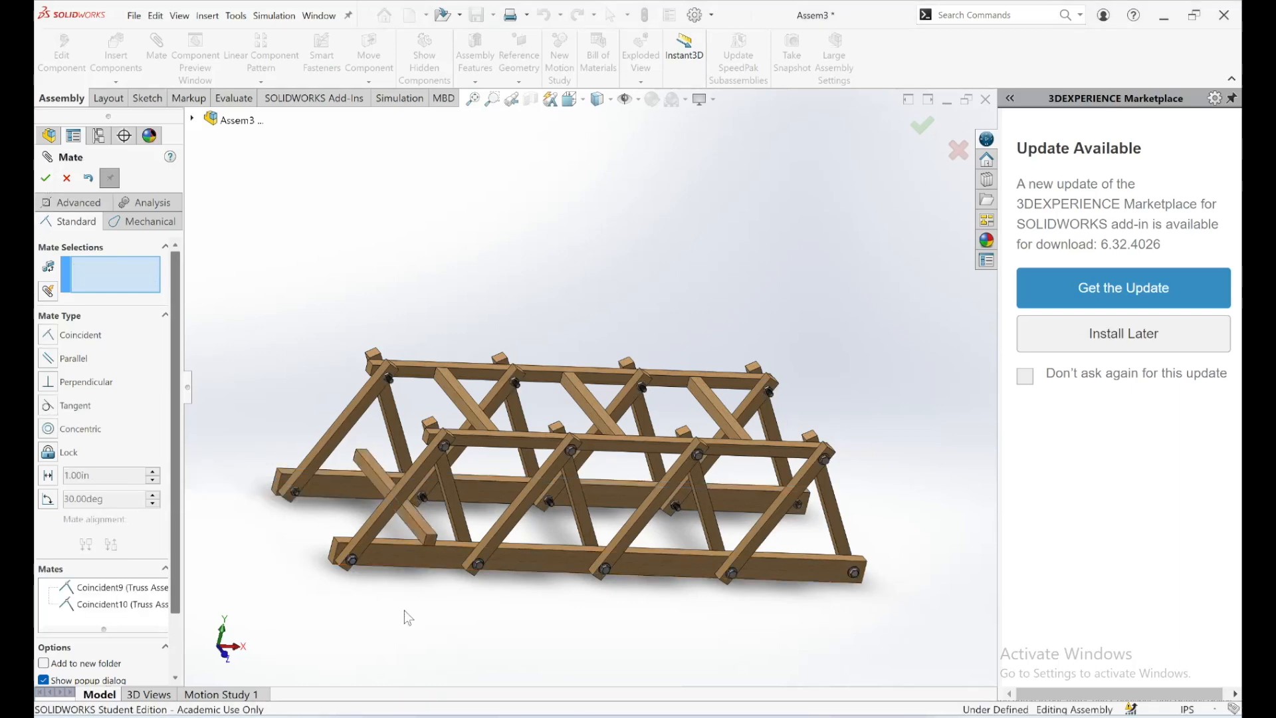
Examine how the bottom cross member spans and overhangs the two main beams, and finish mating
{"action": "scroll", "coordinate": [404, 610], "scroll_direction": "down", "scroll_amount": 2}
{"action": "scroll", "coordinate": [448, 522], "scroll_direction": "up", "scroll_amount": 5}
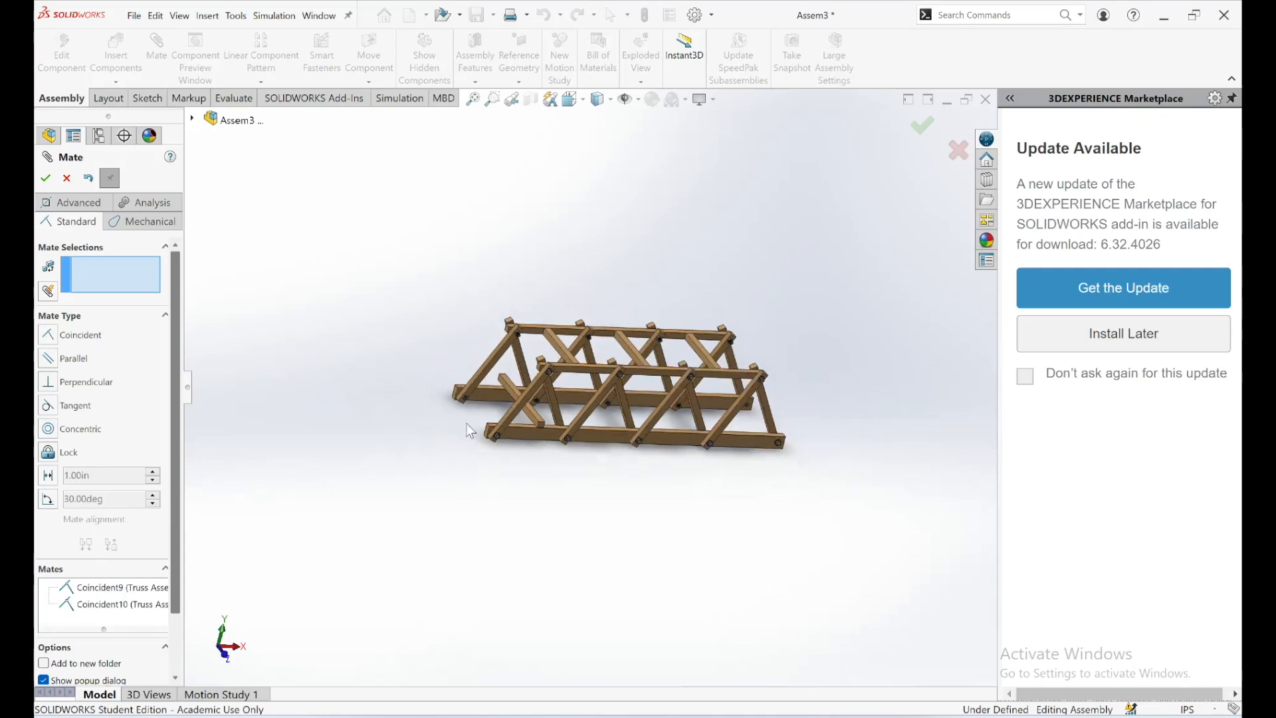
{"action": "middle_click_drag", "start_coordinate": [515, 425], "coordinate": [600, 426]}
{"action": "scroll", "coordinate": [596, 418], "scroll_direction": "down", "scroll_amount": 6}
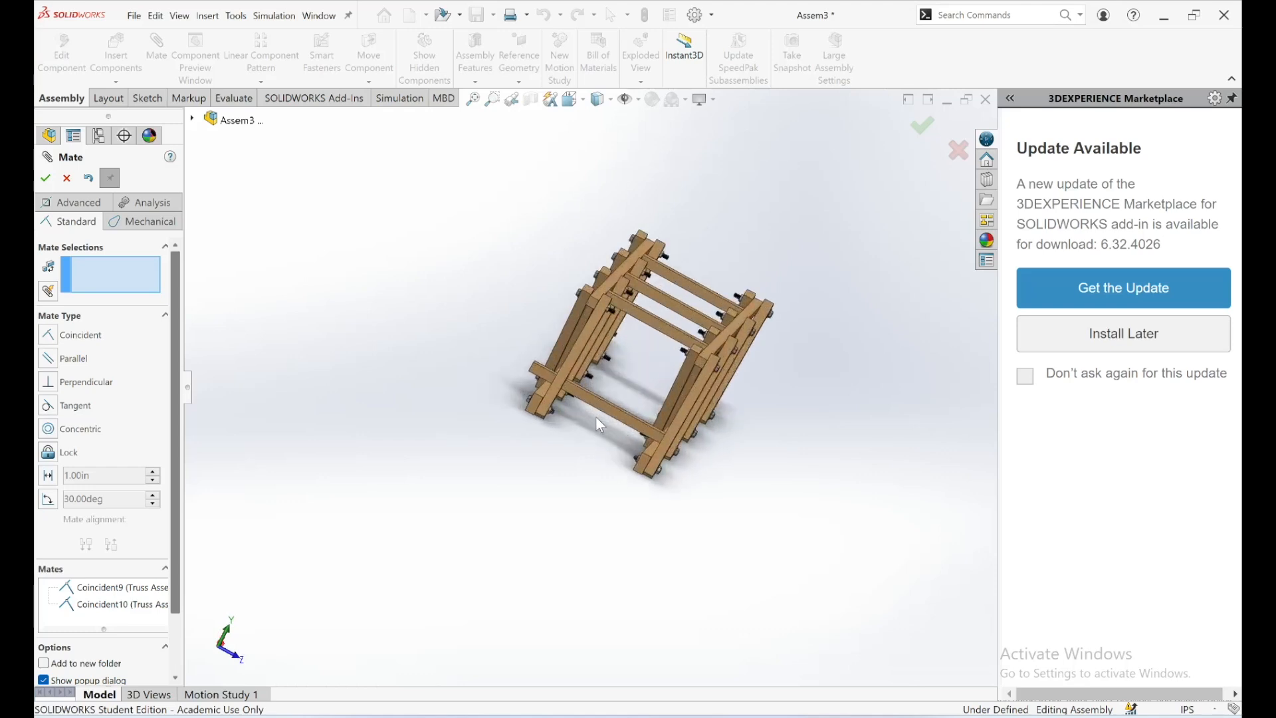
{"action": "scroll", "coordinate": [598, 424], "scroll_direction": "down", "scroll_amount": 2}
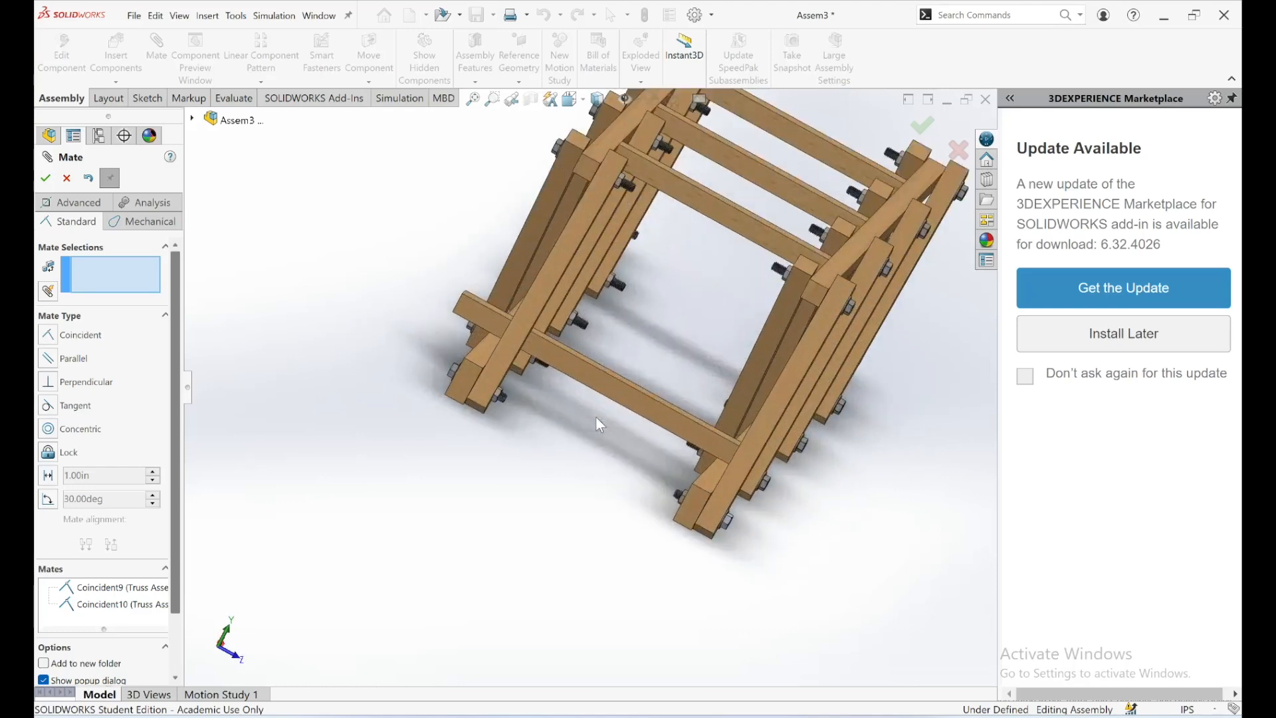
{"action": "middle_click_drag", "start_coordinate": [519, 343], "coordinate": [541, 406]}
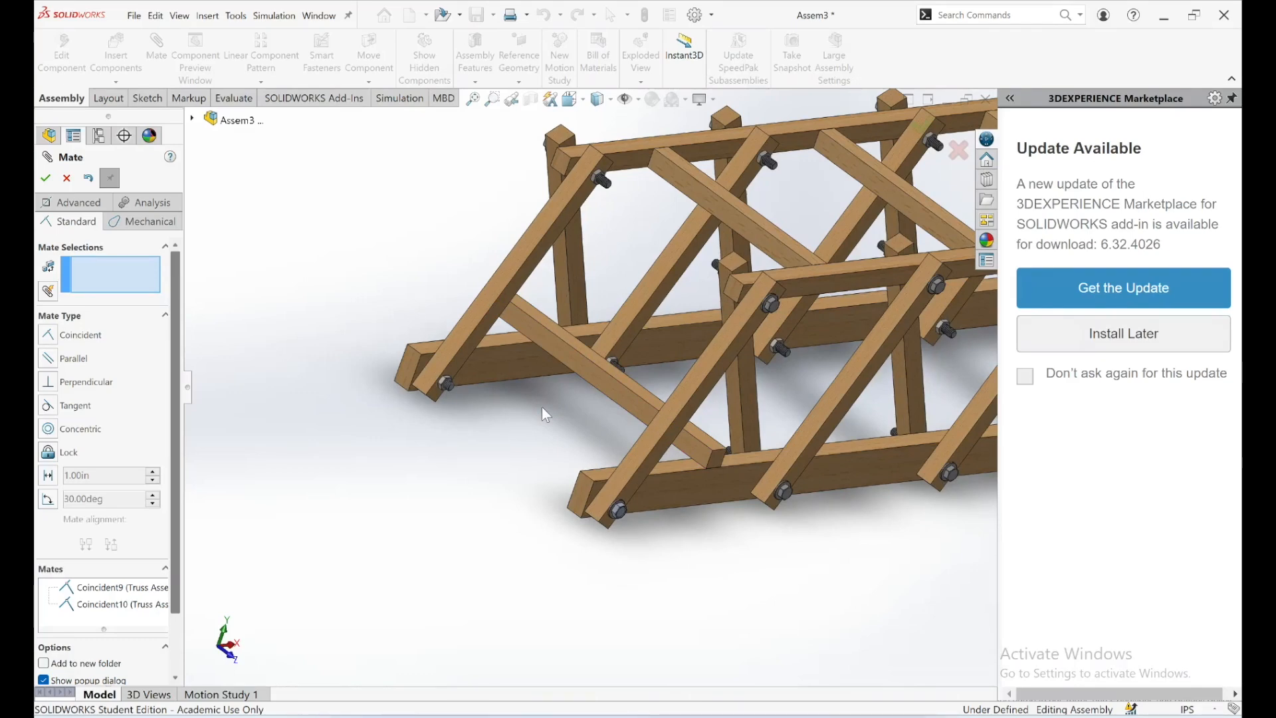
{"action": "key", "text": "Escape"}
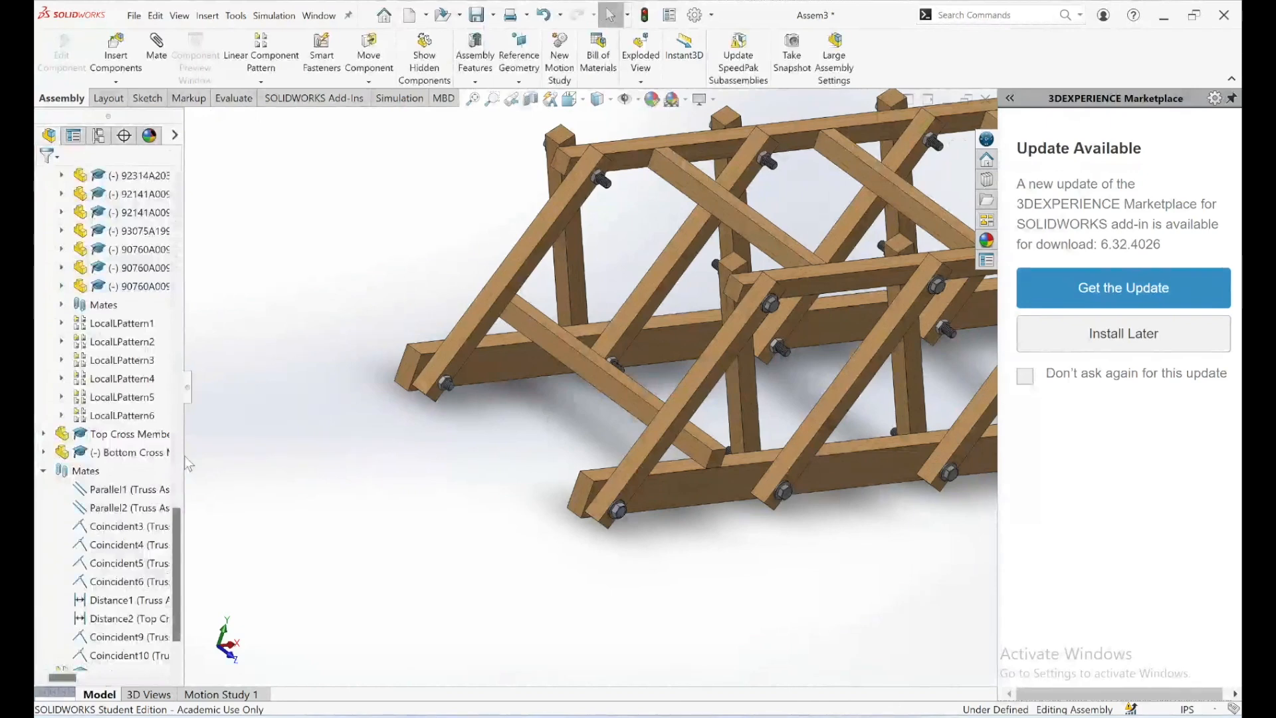
Open the Top Cross Member part from the assembly and expand its Boss-Extrude1 feature to reveal the sketch
{"action": "scroll", "coordinate": [177, 385], "scroll_direction": "up", "scroll_amount": 5}
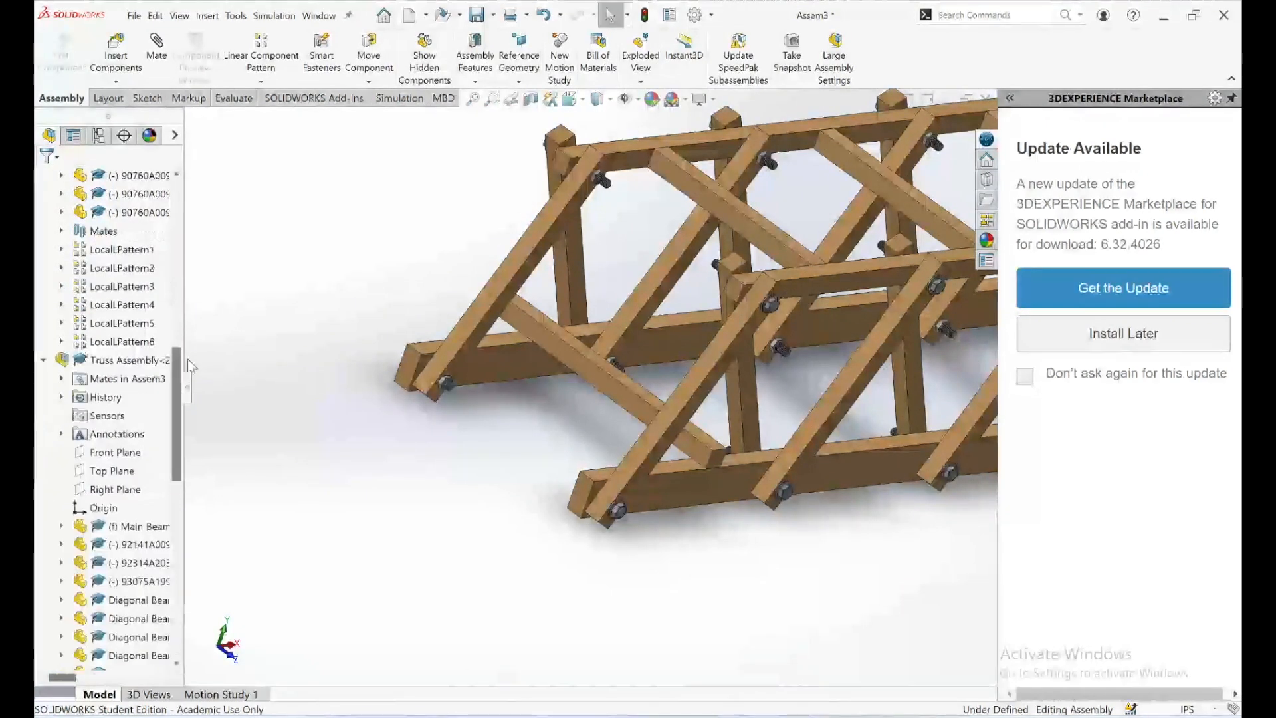
{"action": "scroll", "coordinate": [187, 292], "scroll_direction": "up", "scroll_amount": 1}
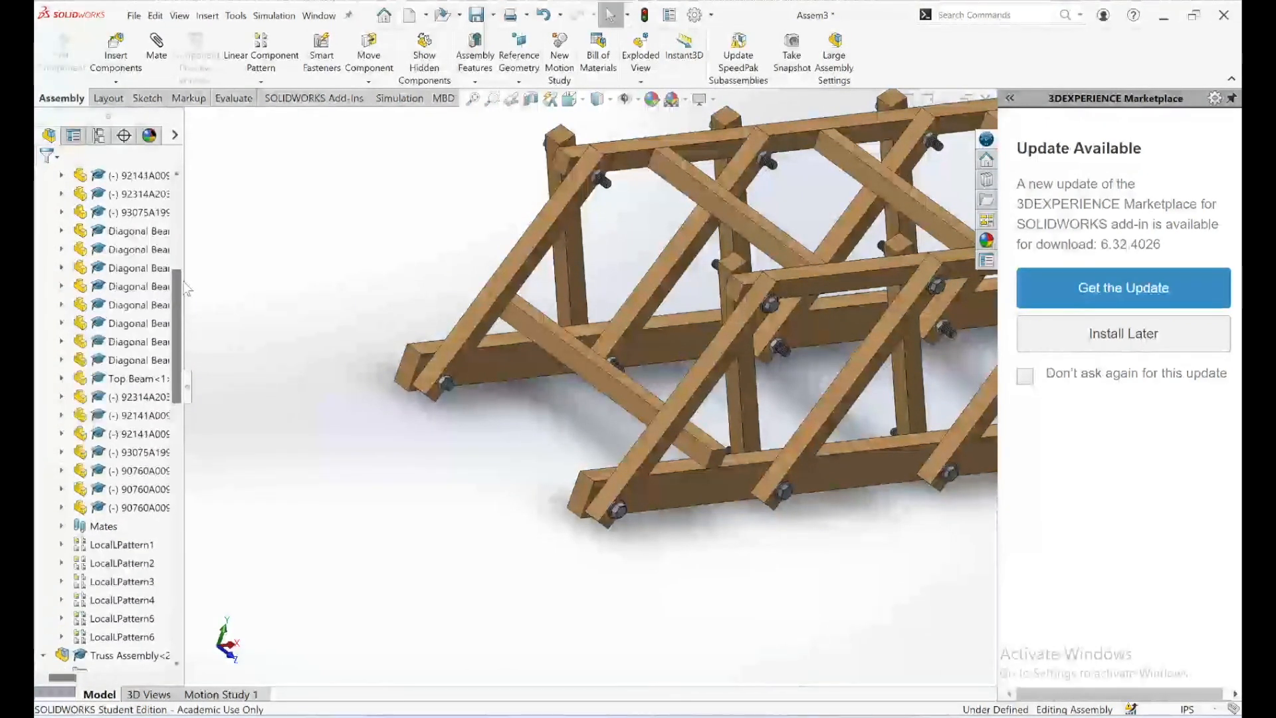
{"action": "scroll", "coordinate": [188, 283], "scroll_direction": "up", "scroll_amount": 3}
{"action": "scroll", "coordinate": [192, 269], "scroll_direction": "down", "scroll_amount": 2}
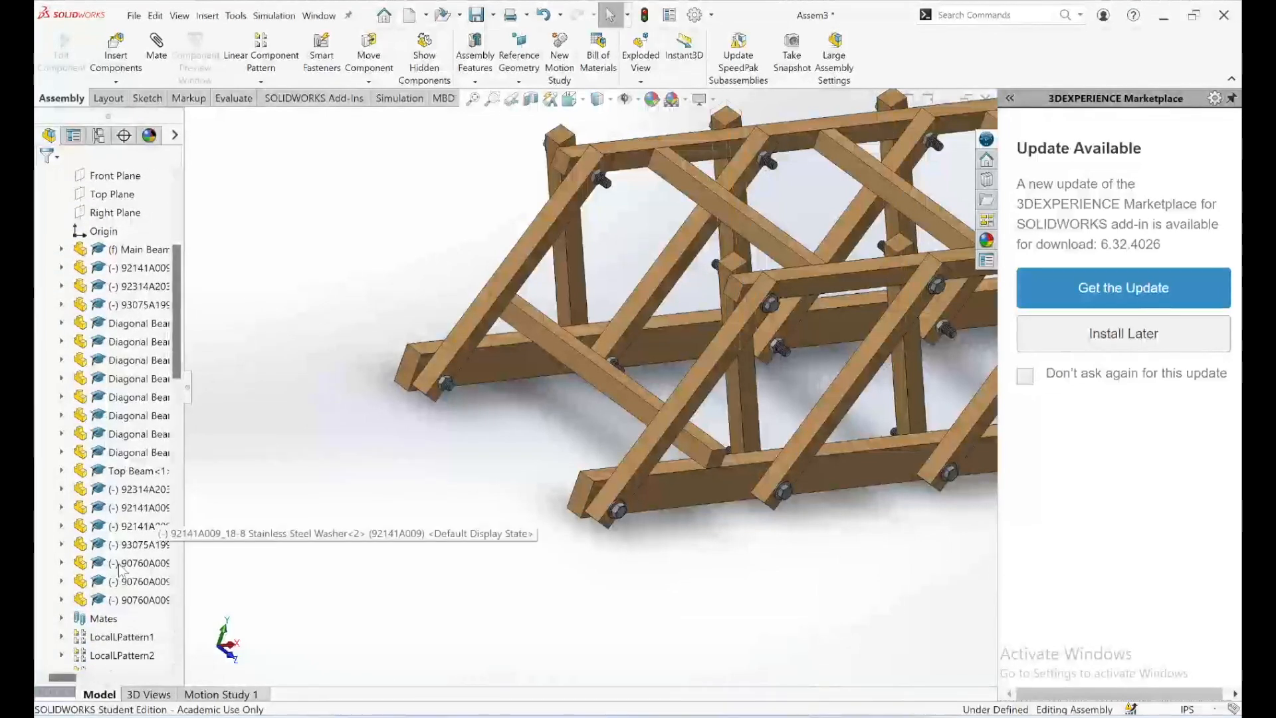
{"action": "scroll", "coordinate": [130, 560], "scroll_direction": "up", "scroll_amount": 5}
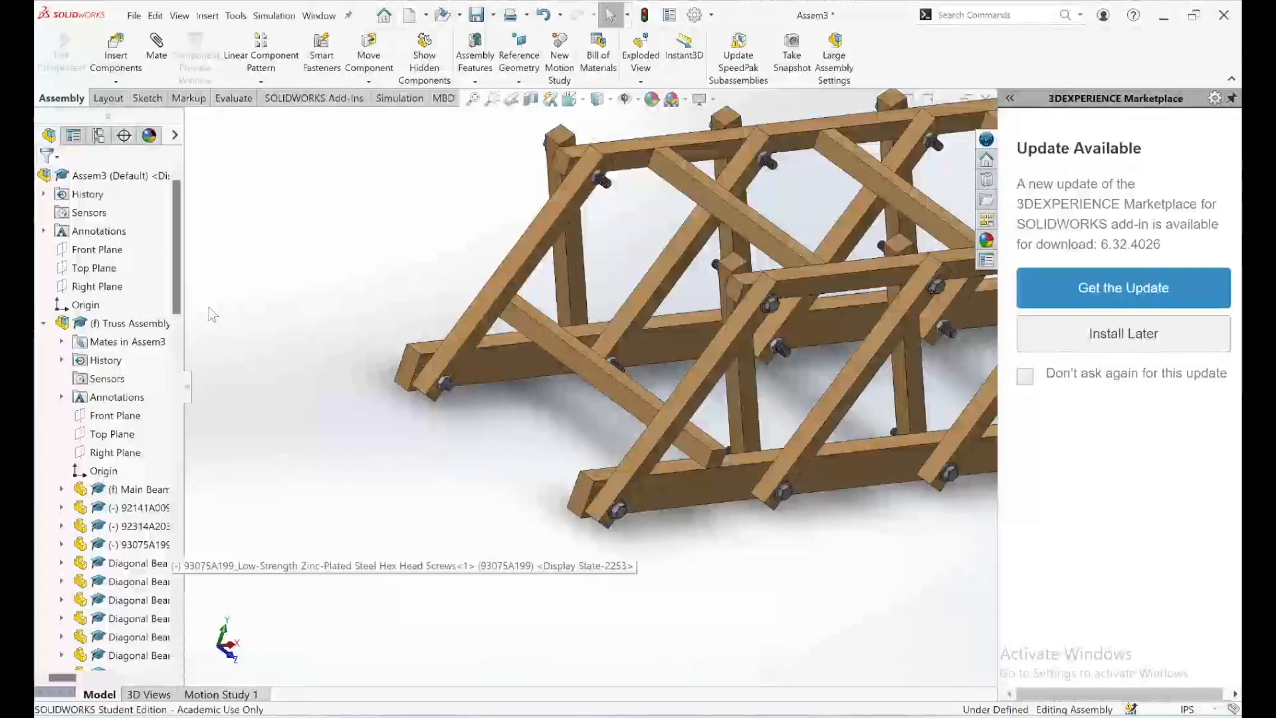
{"action": "left_click_drag", "start_coordinate": [179, 299], "coordinate": [188, 544]}
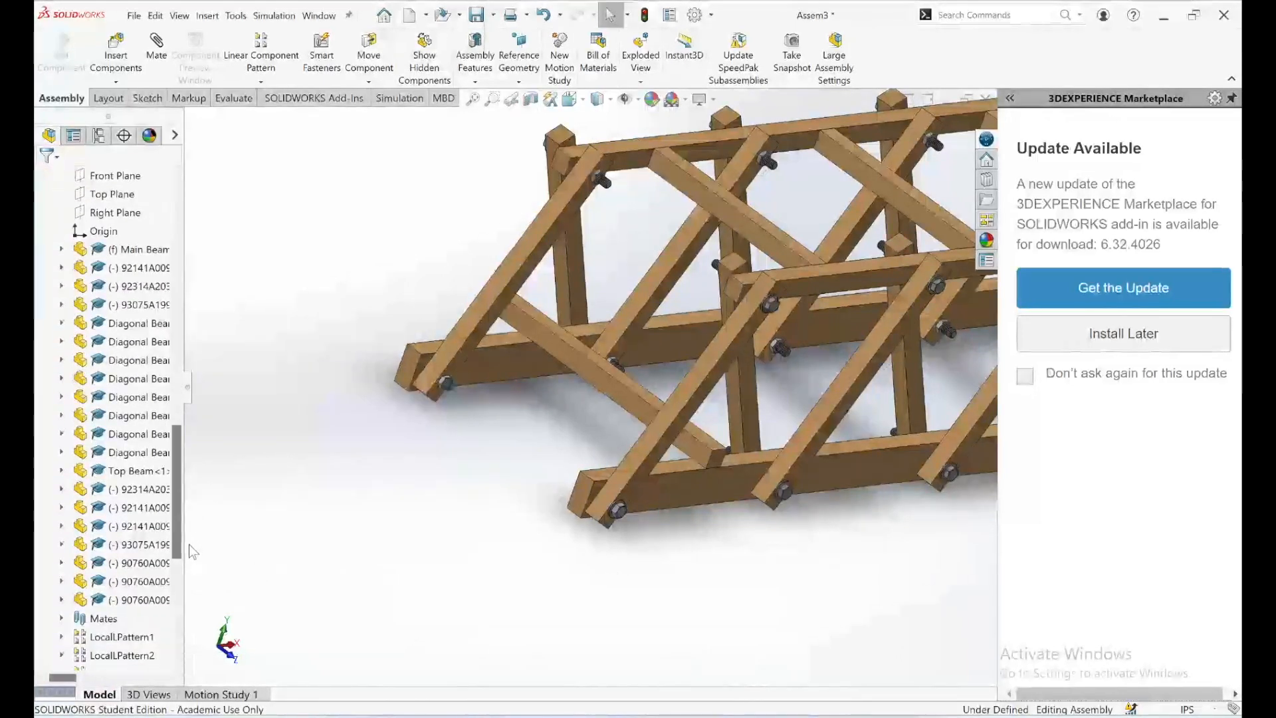
{"action": "left_click_drag", "start_coordinate": [178, 531], "coordinate": [188, 610]}
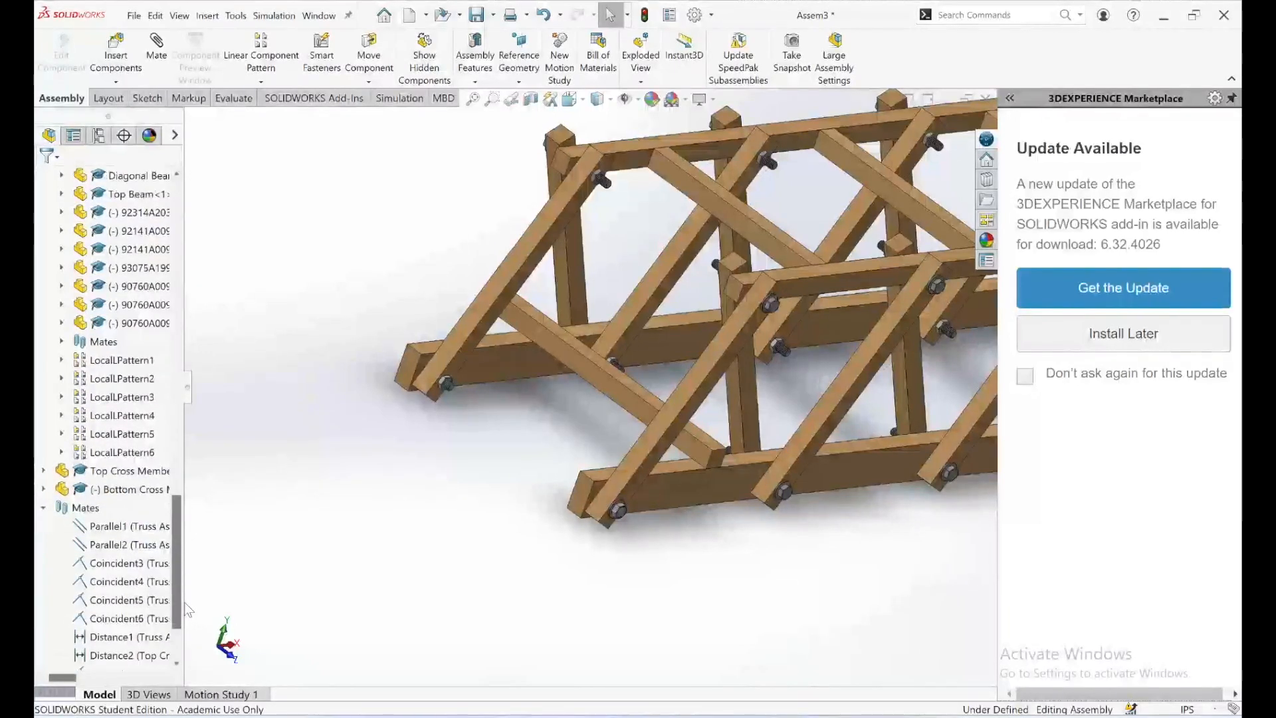
{"action": "scroll", "coordinate": [120, 432], "scroll_direction": "down", "scroll_amount": 2}
{"action": "right_click", "coordinate": [119, 378]}
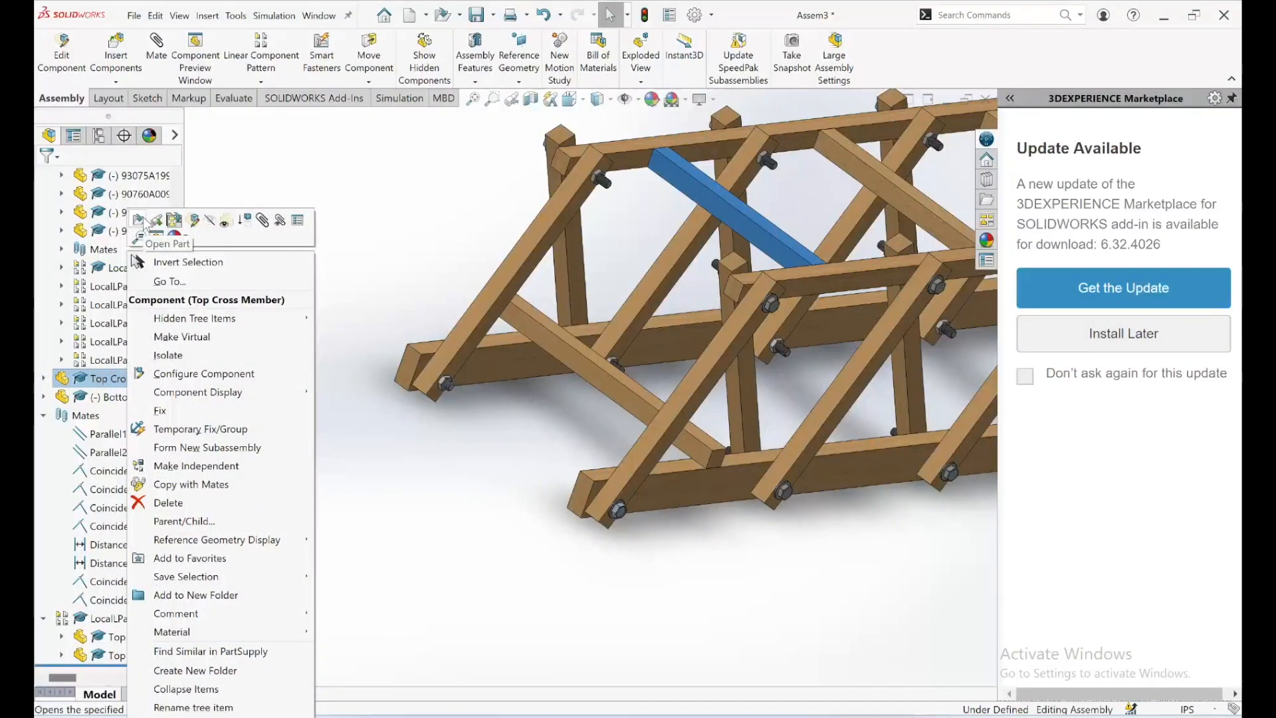
{"action": "left_click", "coordinate": [144, 223]}
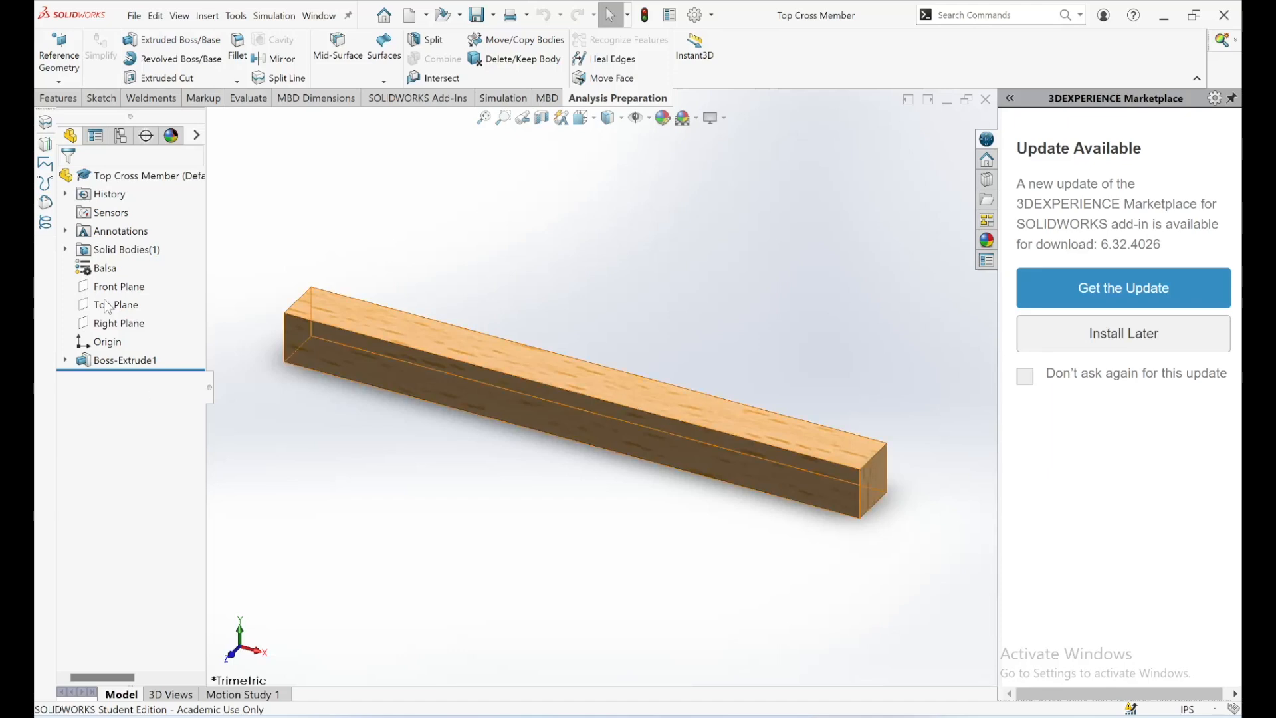
{"action": "left_click", "coordinate": [63, 361]}
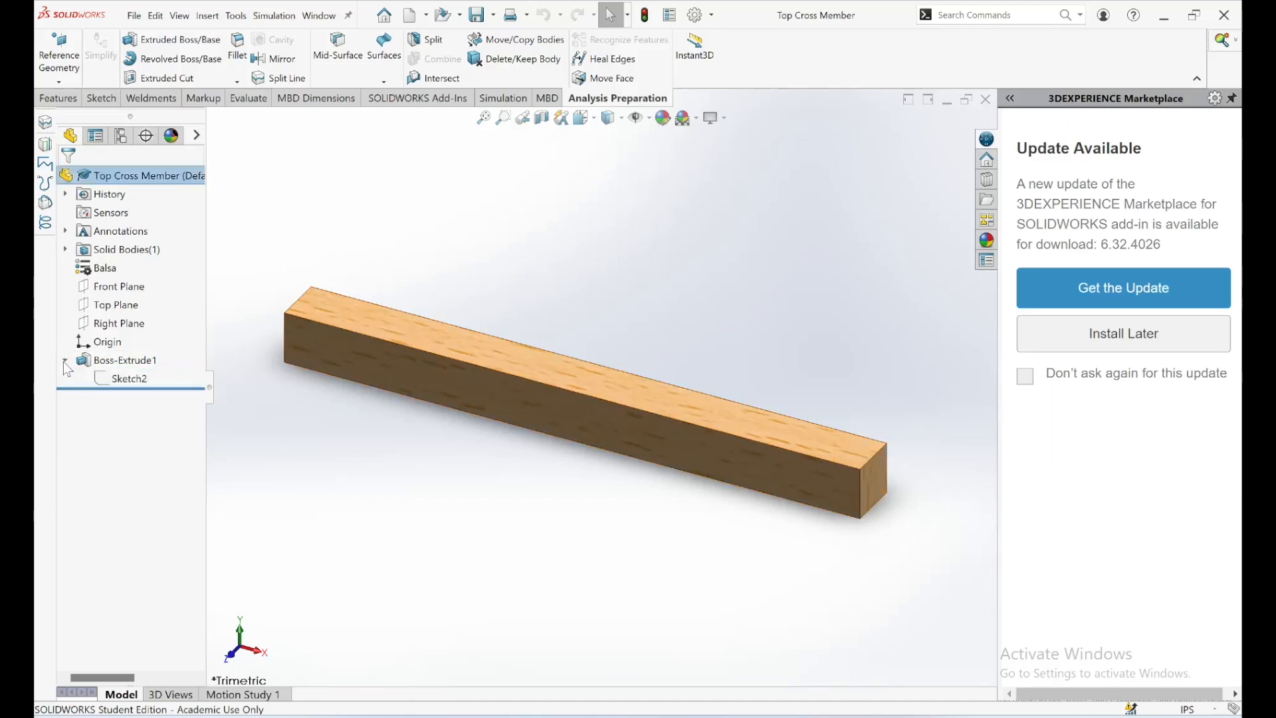
Edit the sketch of the Top Cross Member's Boss-Extrude1, set its length to 4.625 in, and exit the sketch
{"action": "left_click", "coordinate": [112, 378]}
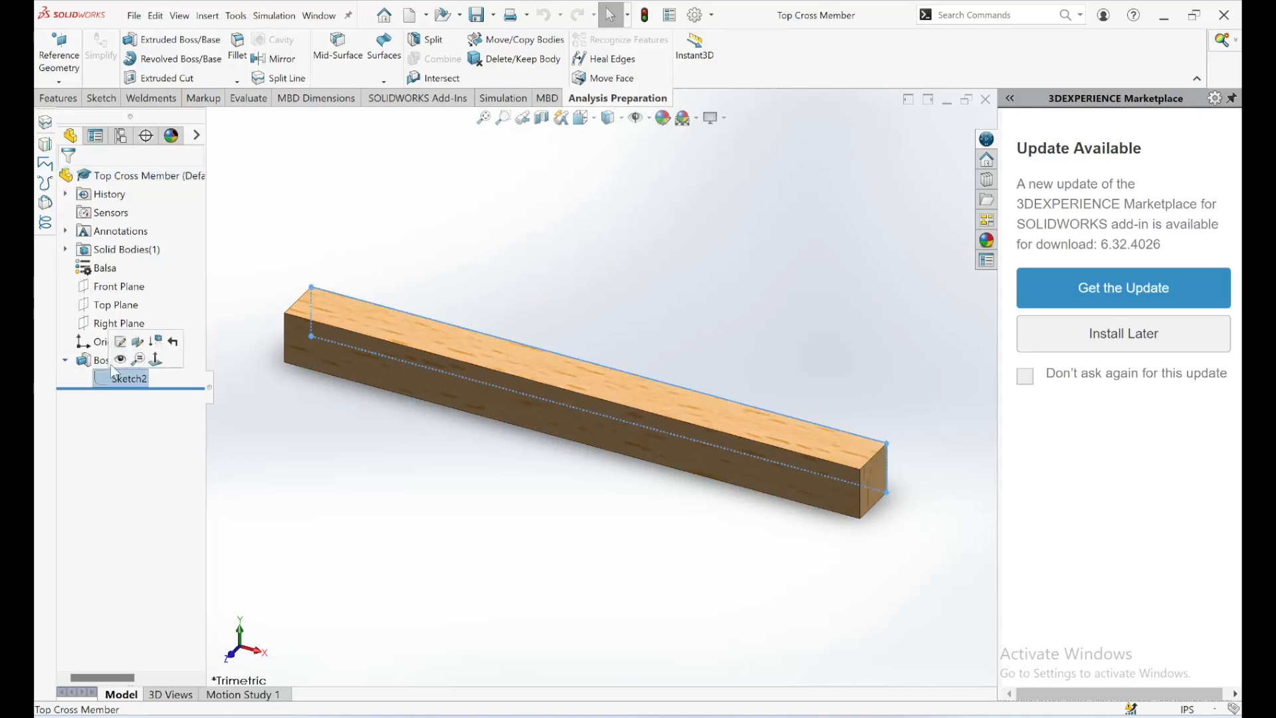
{"action": "left_click", "coordinate": [121, 342]}
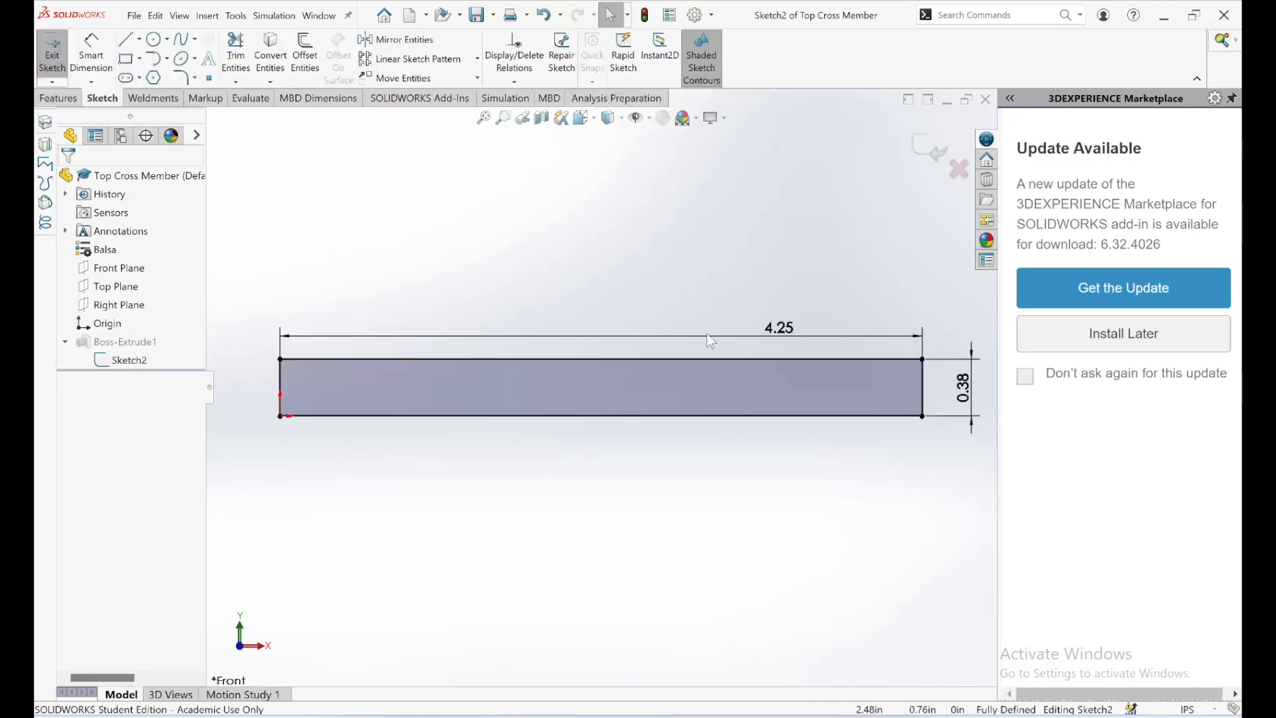
{"action": "left_click", "coordinate": [771, 326]}
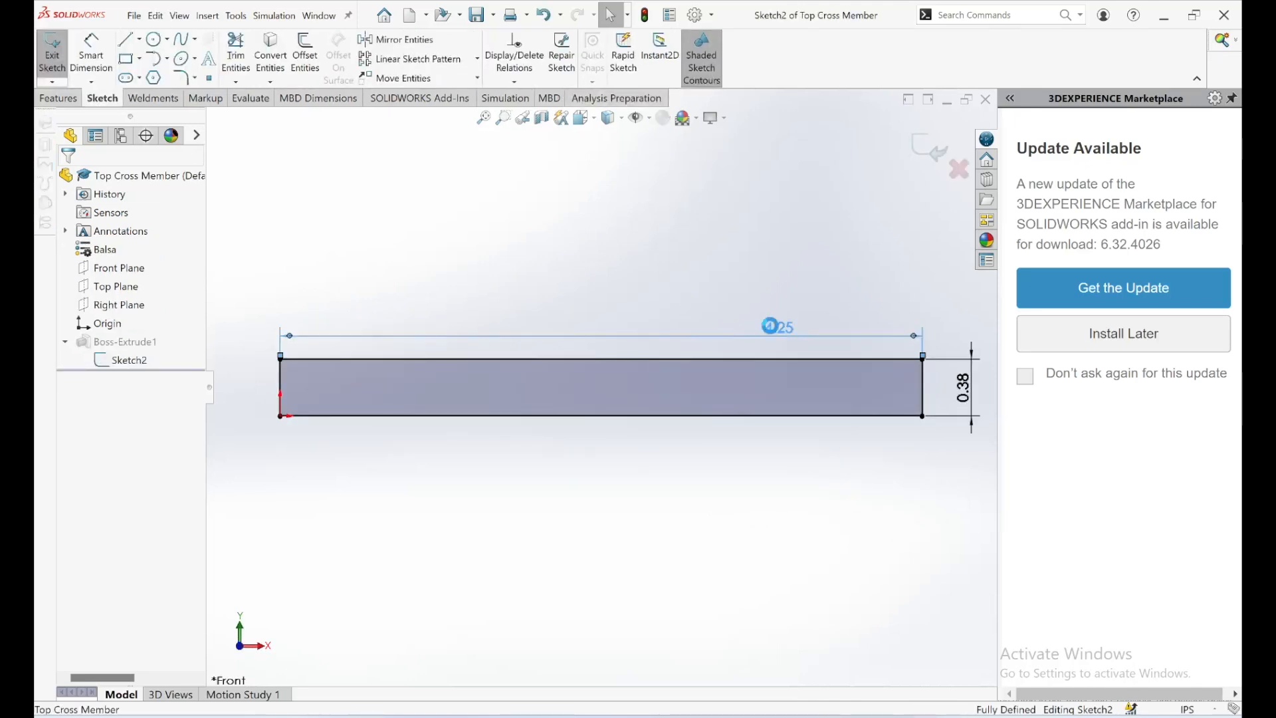
{"action": "double_click", "coordinate": [769, 326]}
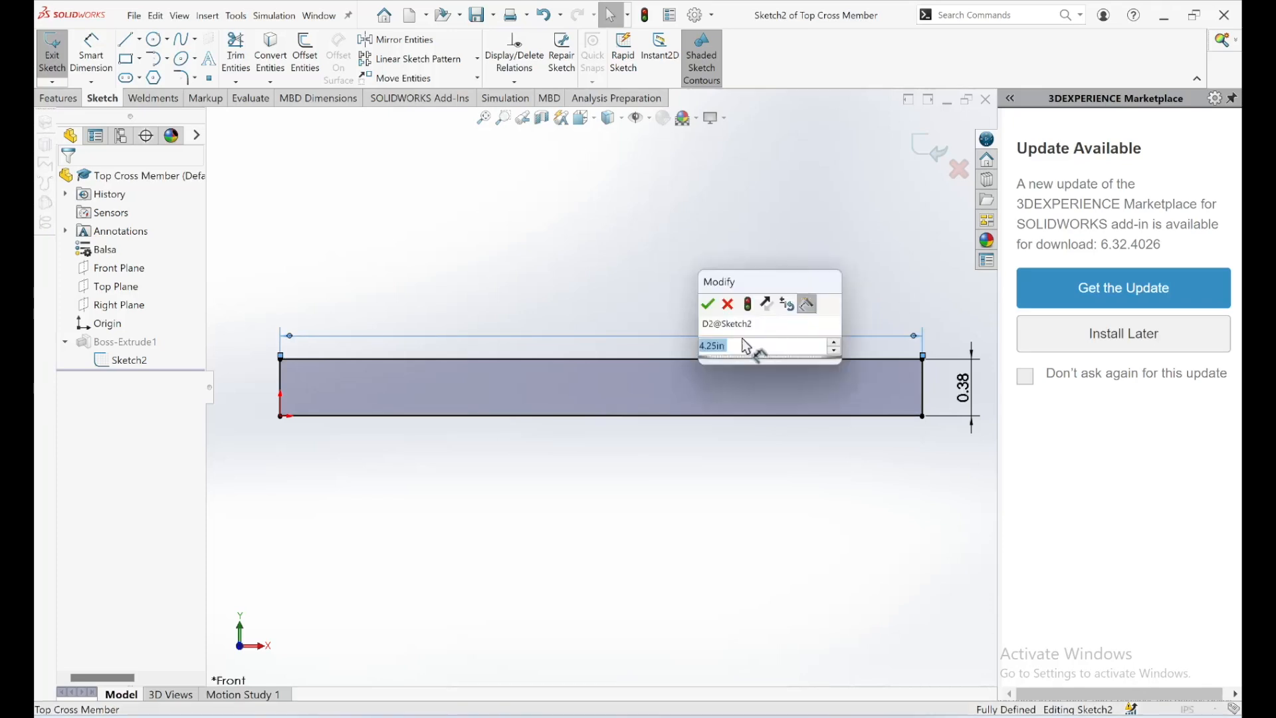
{"action": "type", "text": "4.6"}
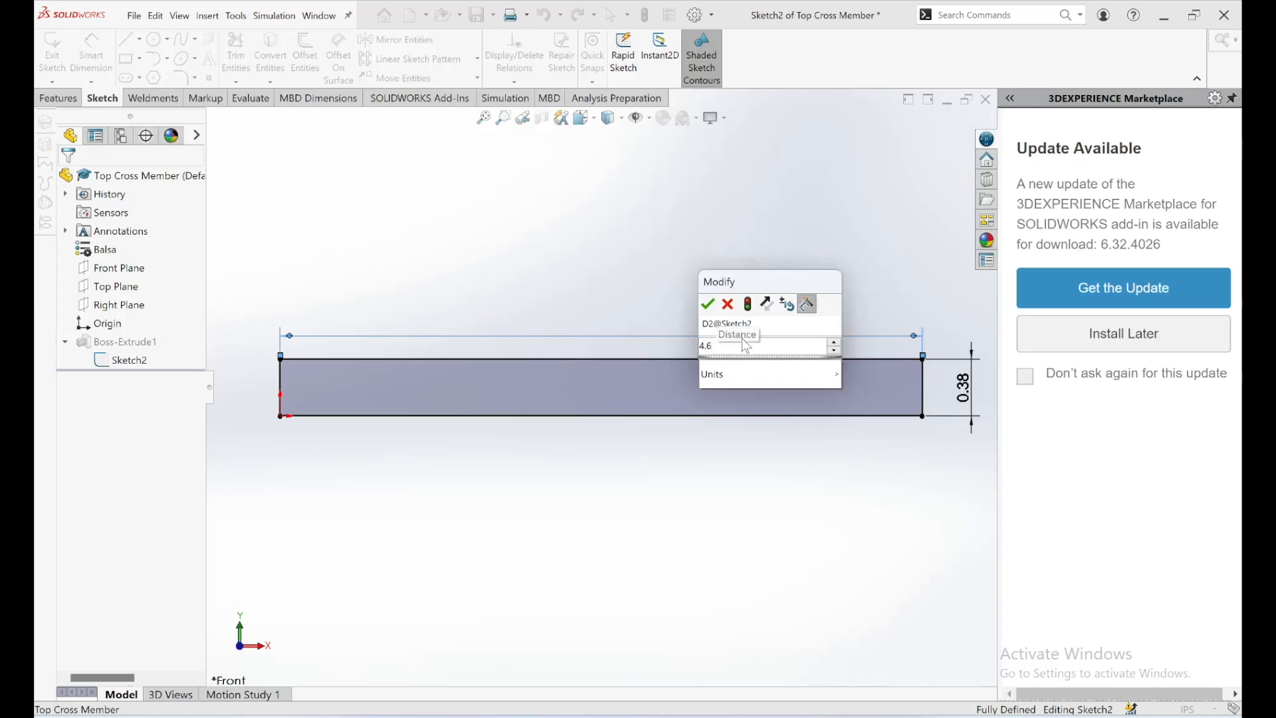
{"action": "type", "text": "25"}
{"action": "key", "text": "Escape"}
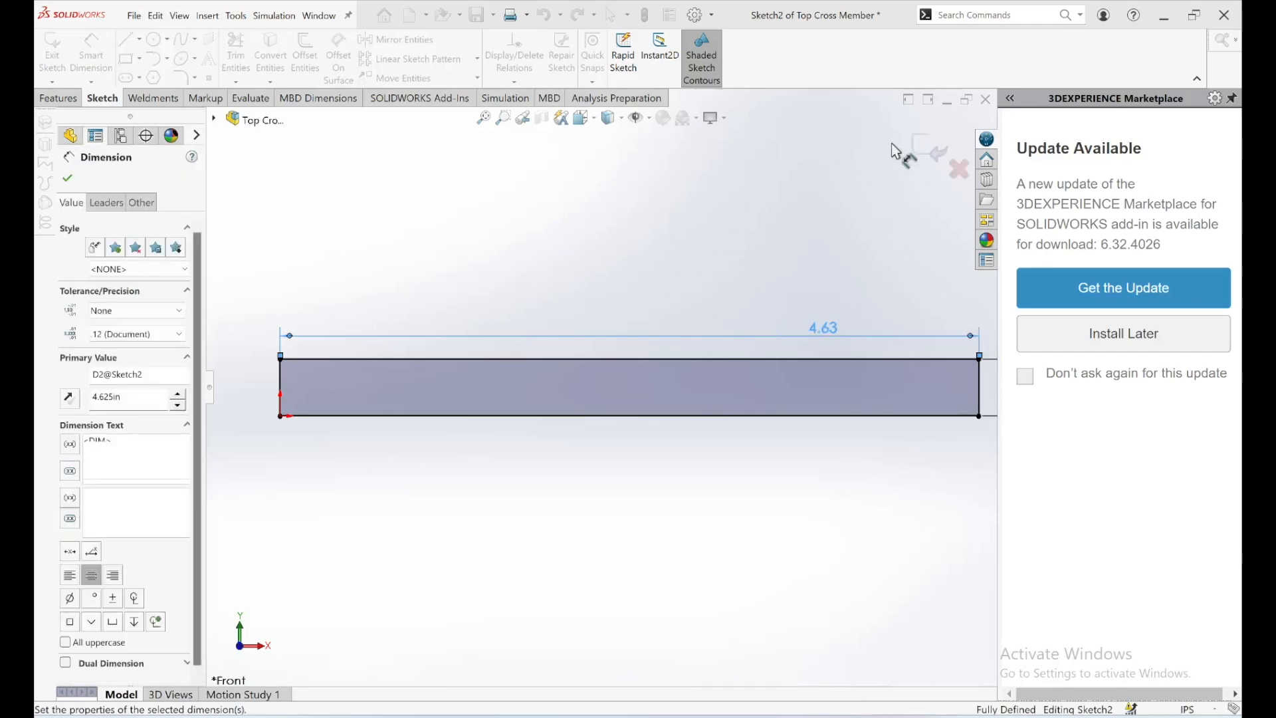
{"action": "left_click", "coordinate": [936, 152]}
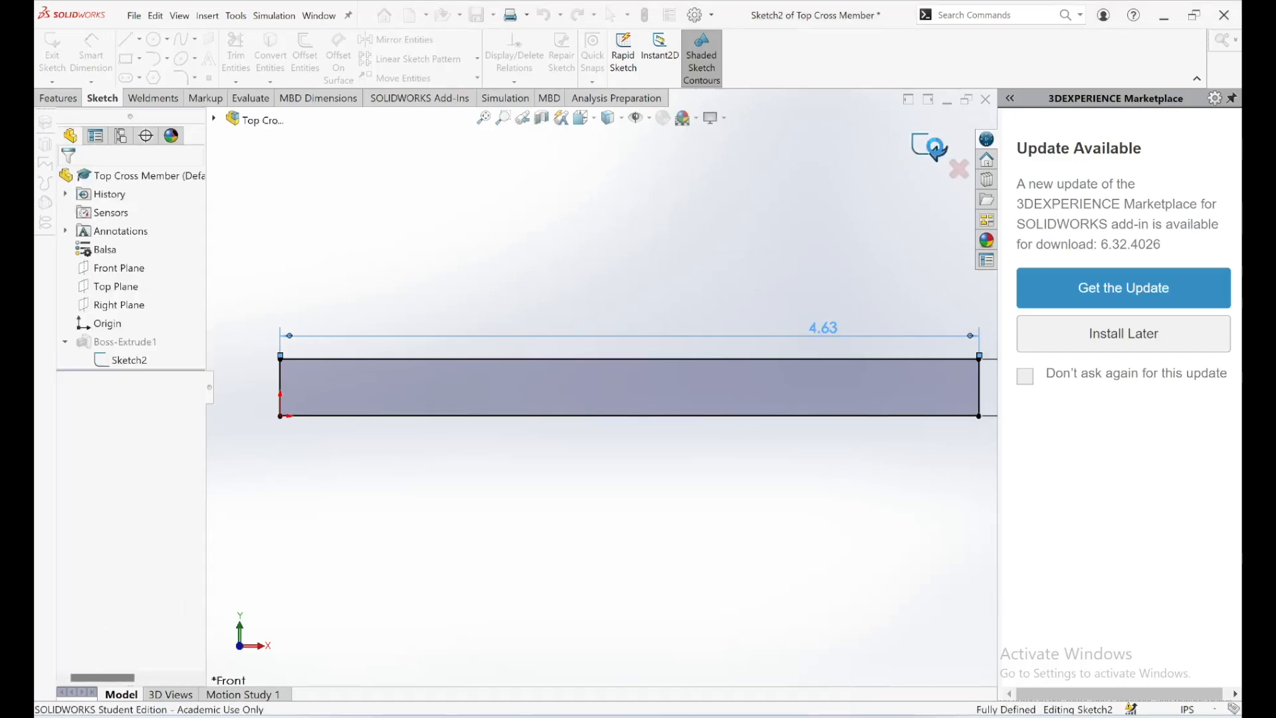
{"action": "left_click", "coordinate": [931, 147]}
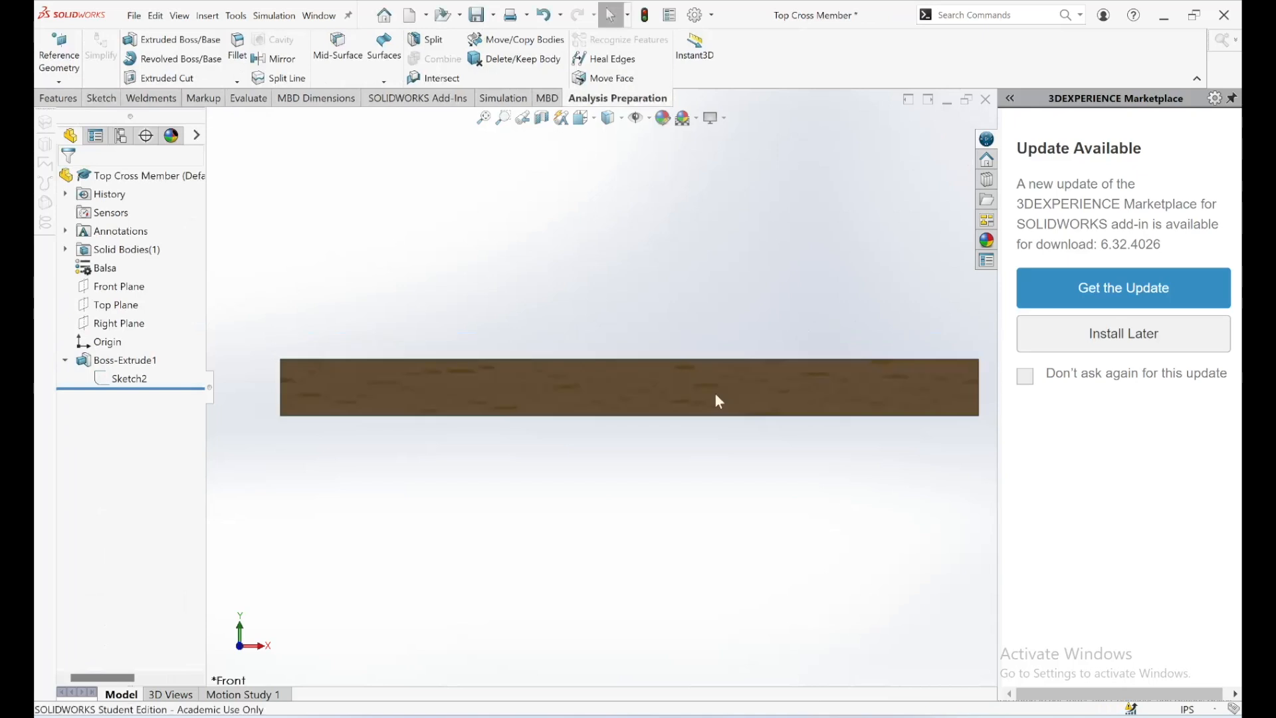
Save the Top Cross Member part, return to the Assem3 assembly, and rebuild it with the changed part
{"action": "left_click", "coordinate": [473, 18]}
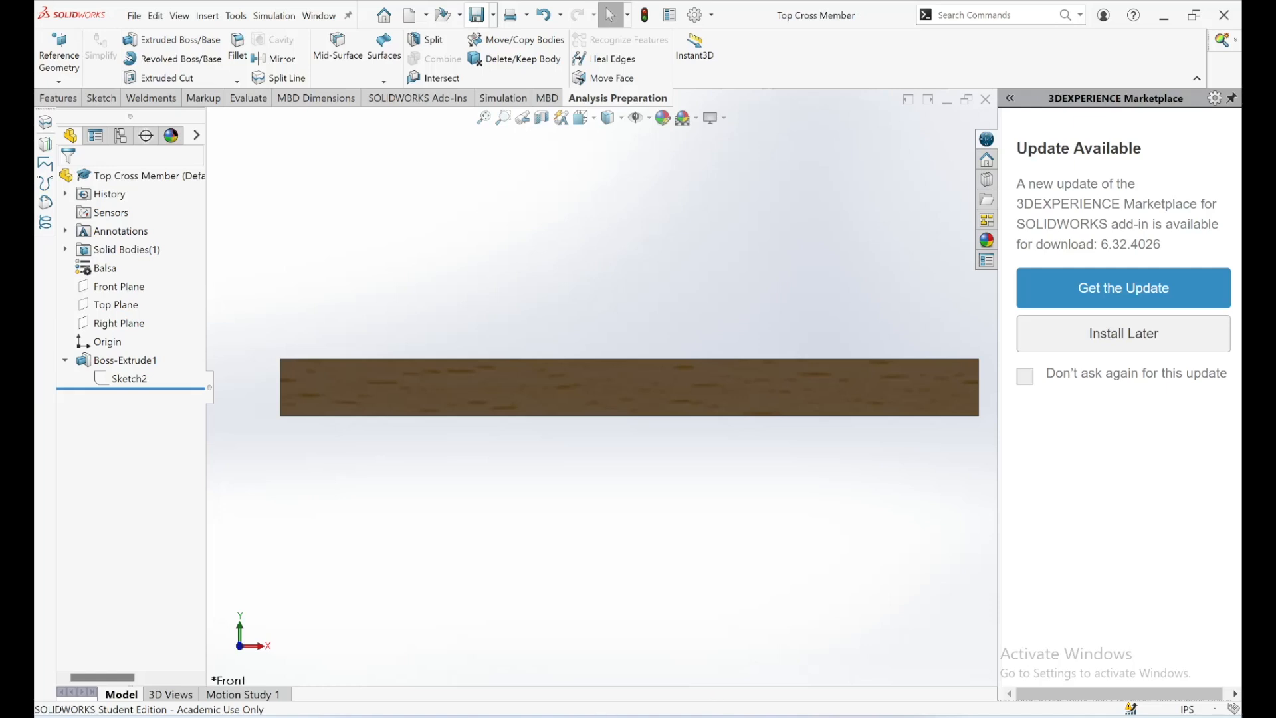
{"action": "mouse_move", "coordinate": [785, 716]}
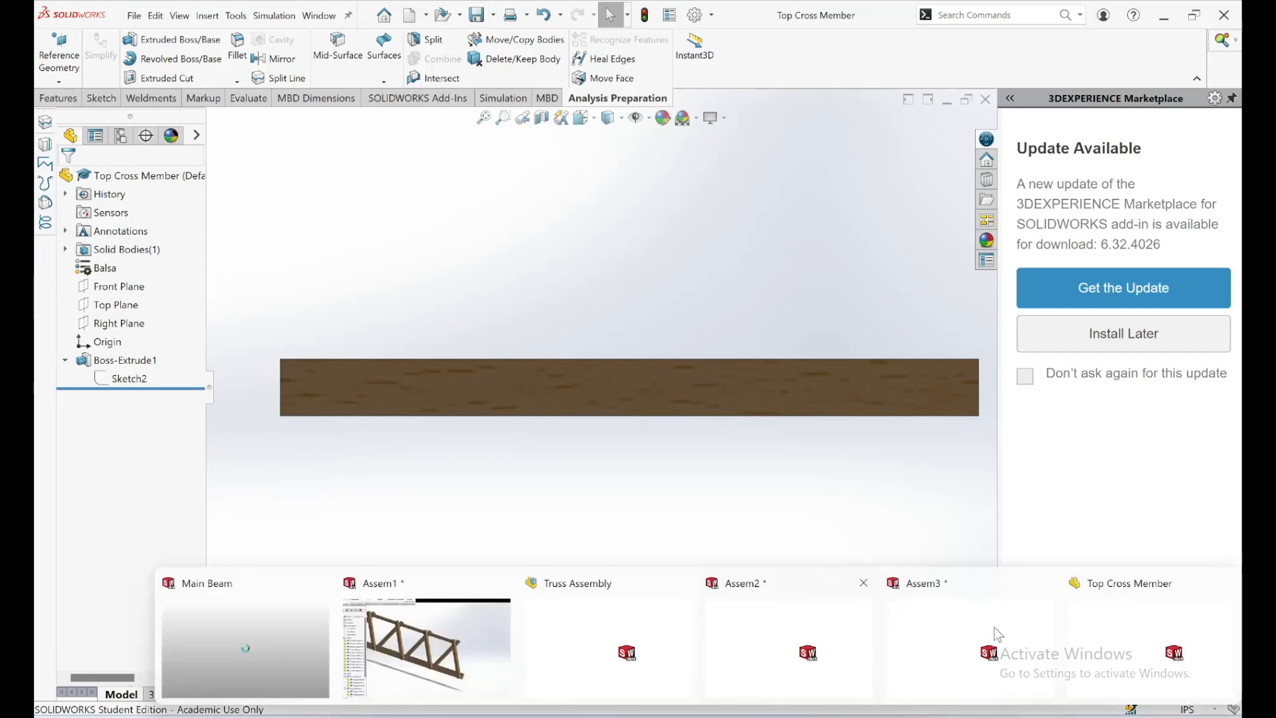
{"action": "left_click", "coordinate": [995, 628]}
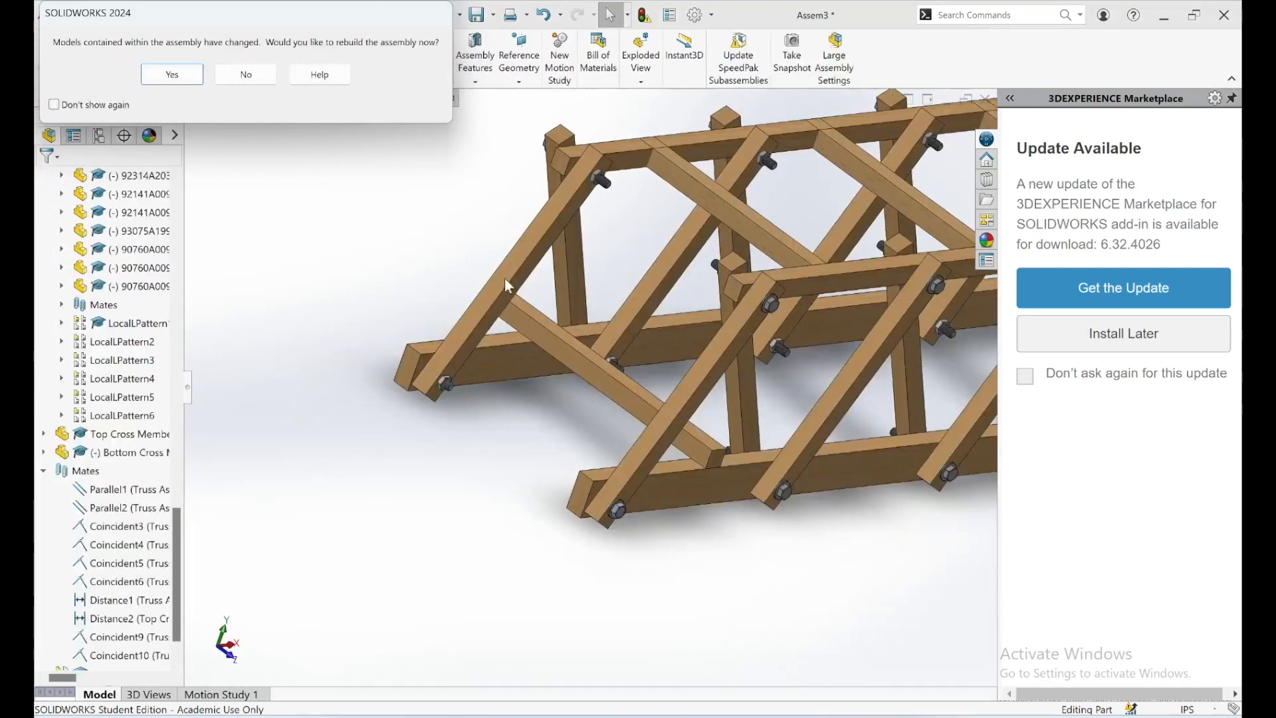
{"action": "left_click", "coordinate": [190, 77]}
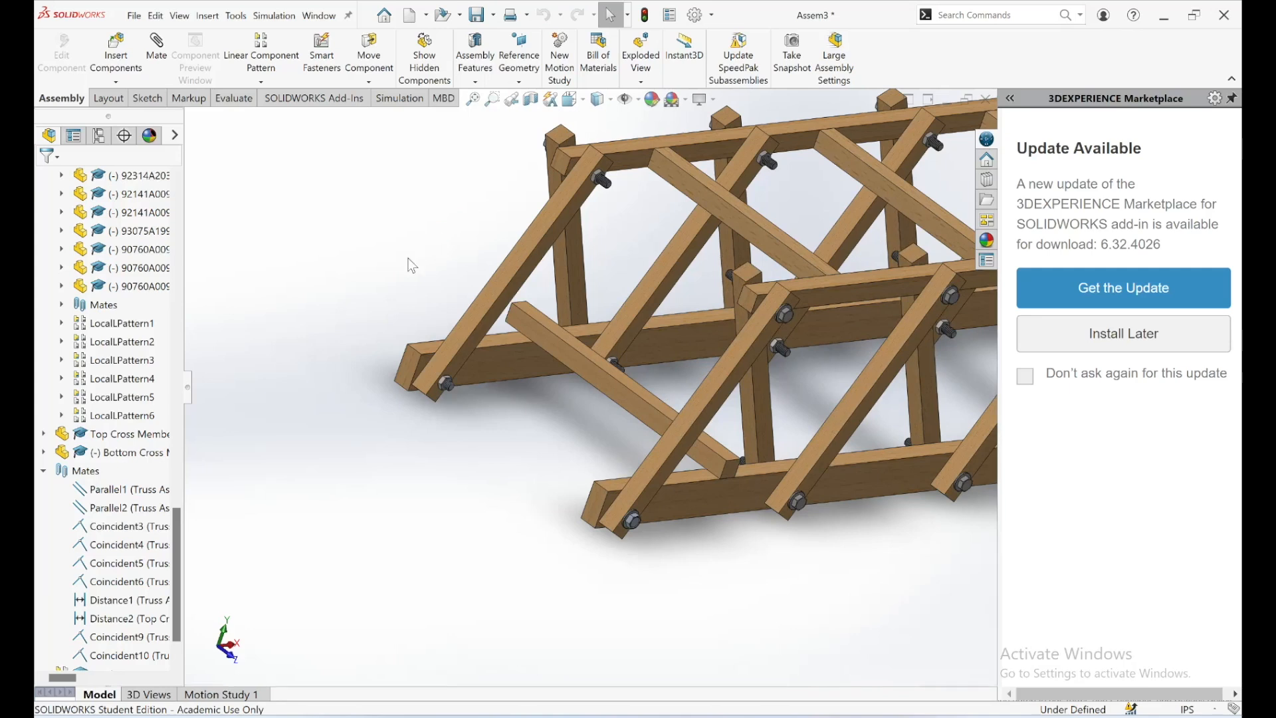
Open the Bottom Cross Members part from the assembly and edit the sketch of its Boss-Extrude1 feature
{"action": "right_click", "coordinate": [112, 455]}
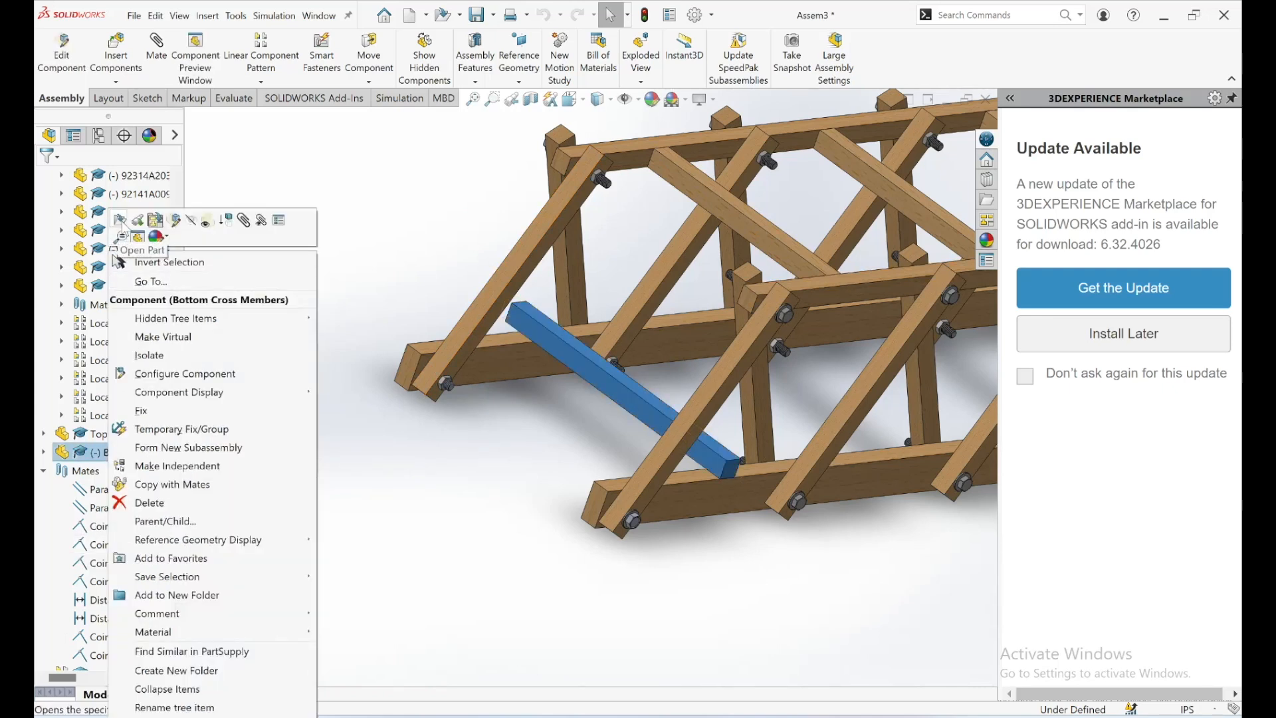
{"action": "left_click", "coordinate": [122, 225]}
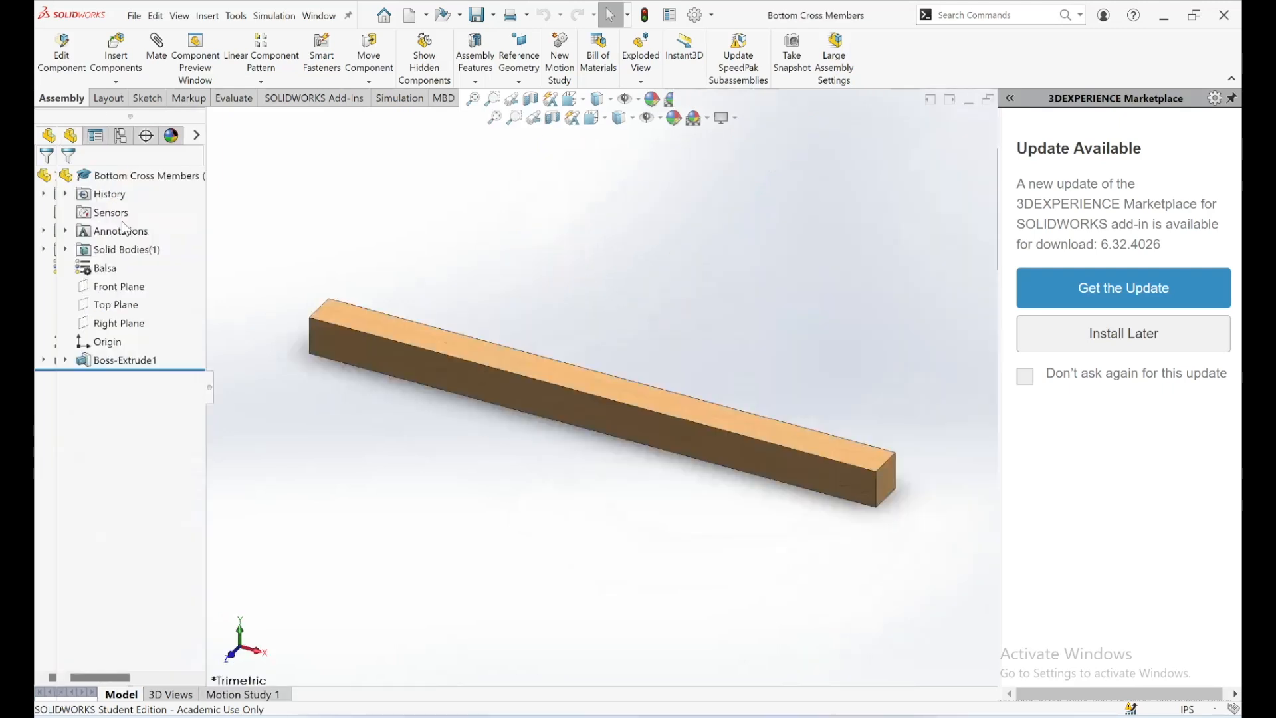
{"action": "left_click", "coordinate": [103, 361]}
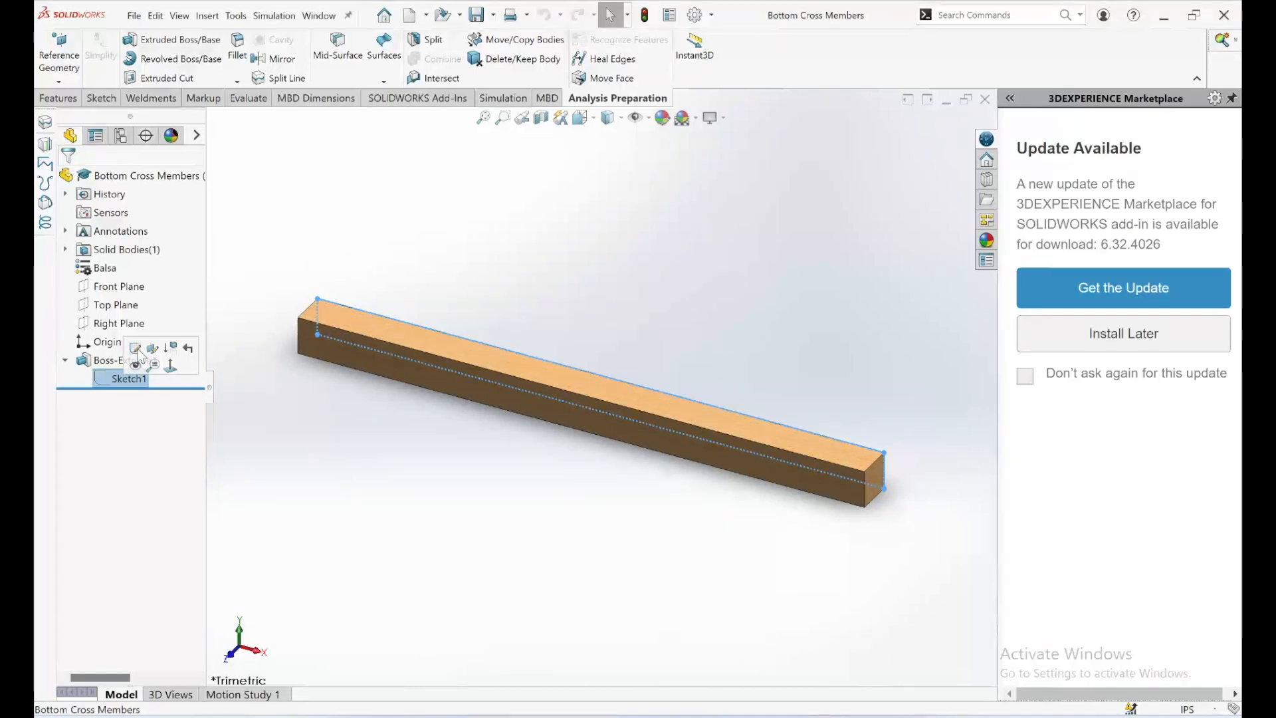
{"action": "left_click", "coordinate": [136, 349]}
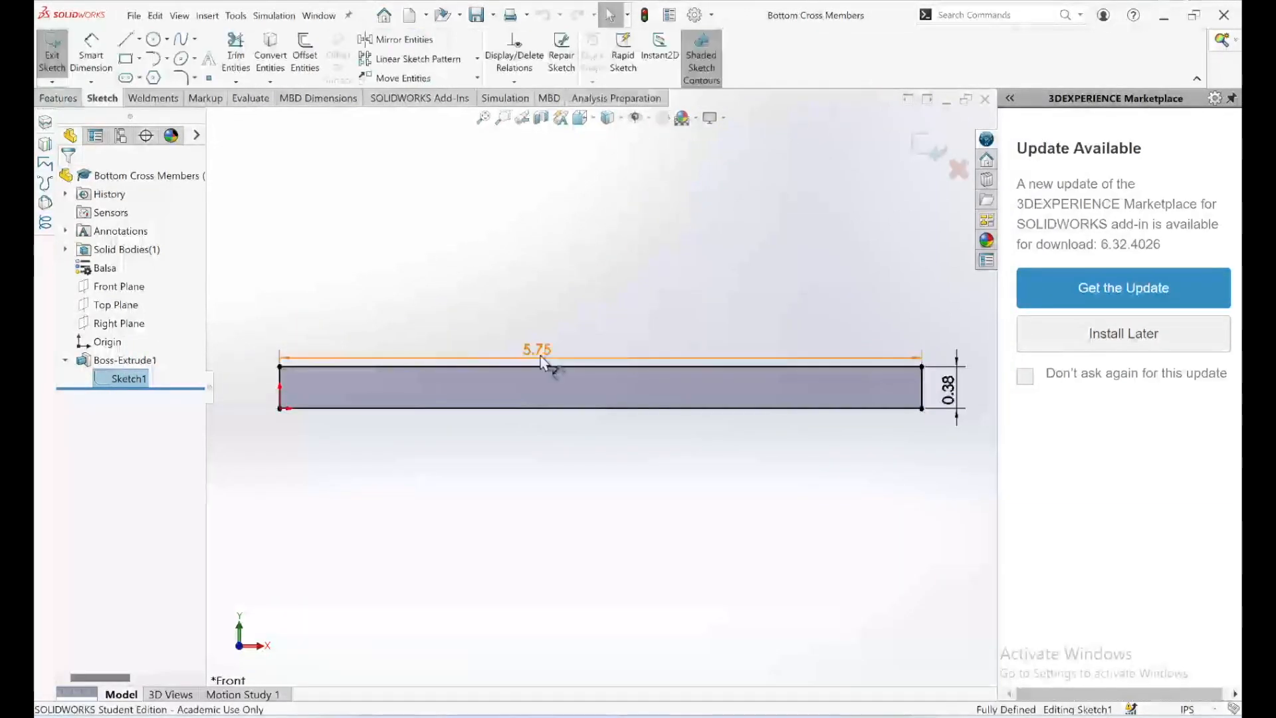
Set the bottom cross member's sketch length to 5.375 in and exit the sketch
{"action": "double_click", "coordinate": [539, 352]}
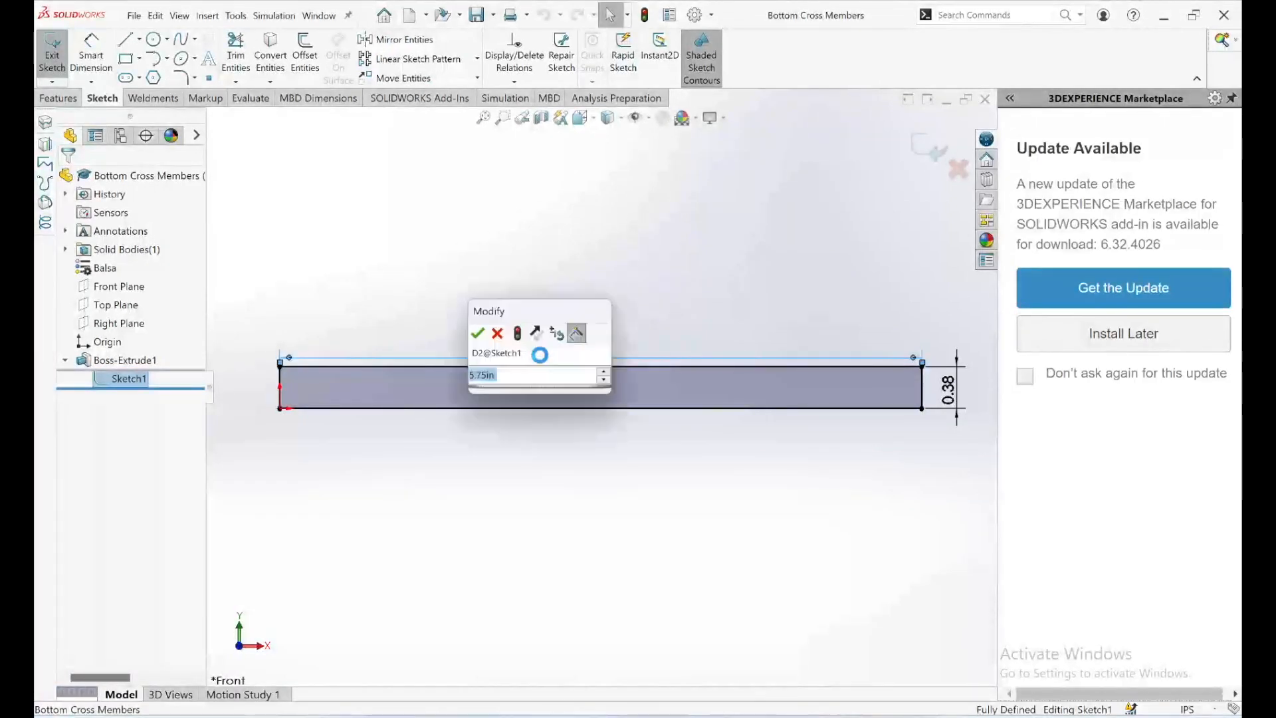
{"action": "type", "text": "5."}
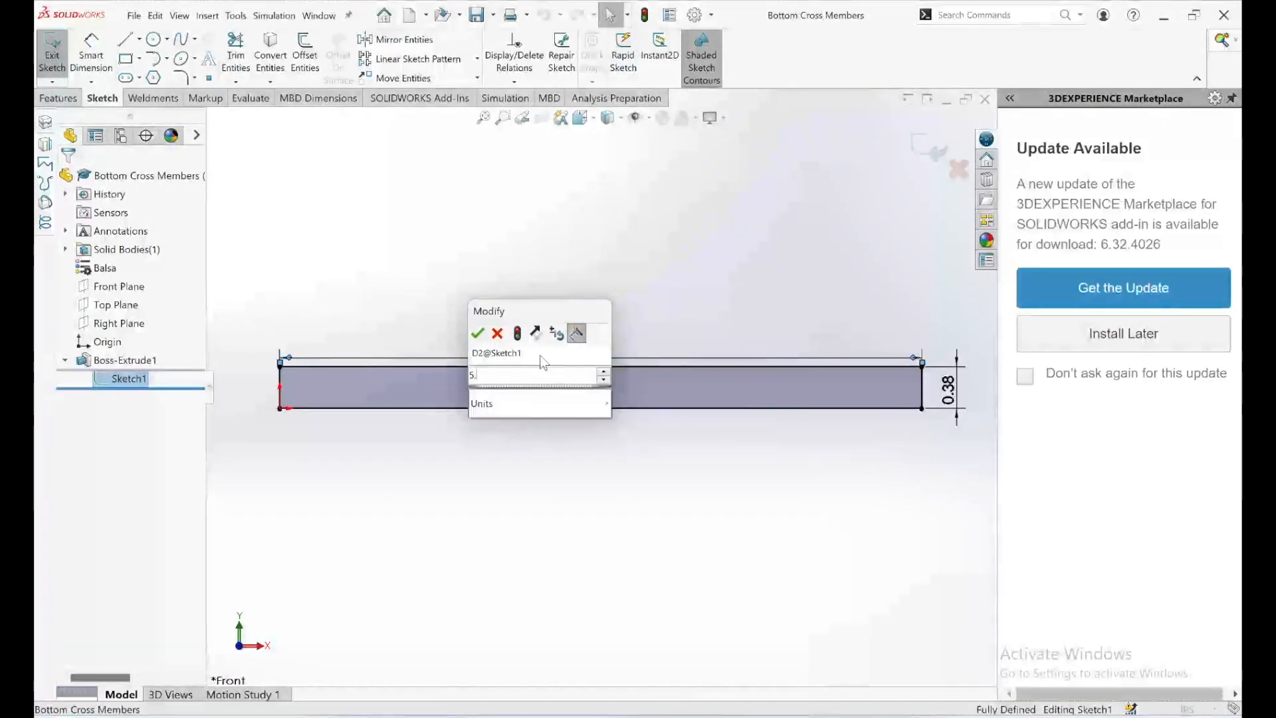
{"action": "type", "text": "375"}
{"action": "key", "text": "Return"}
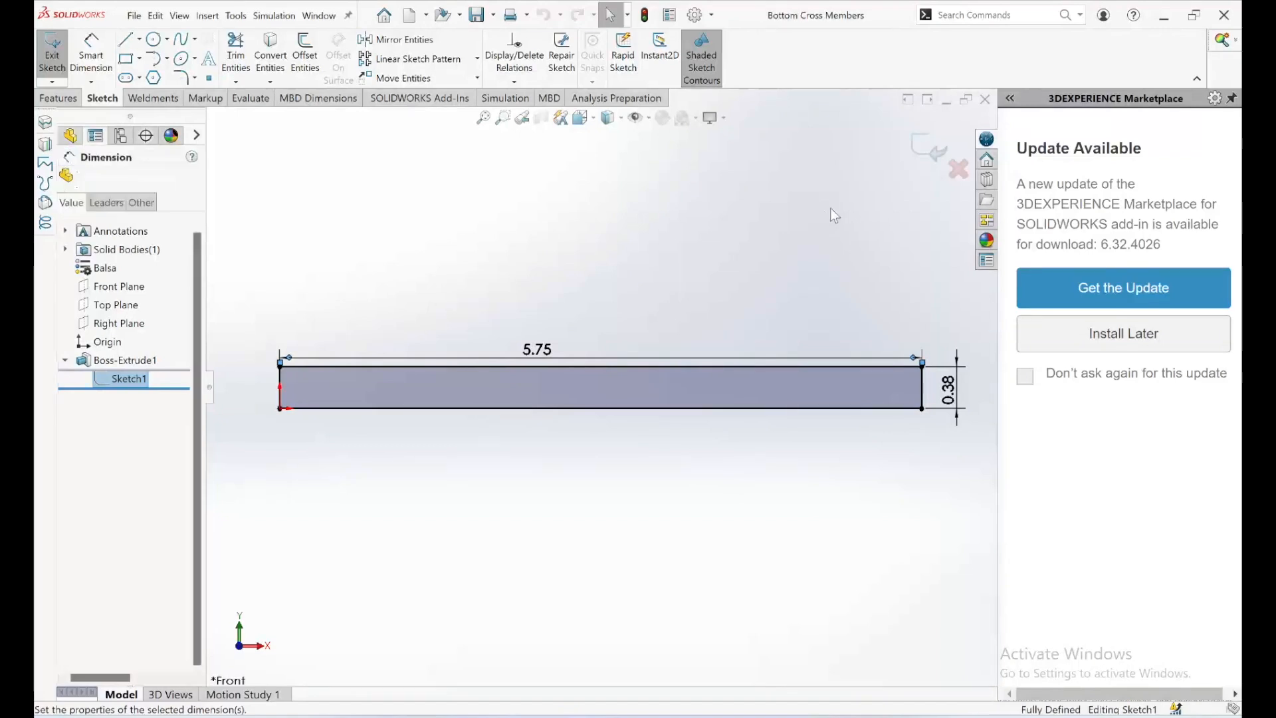
{"action": "left_click", "coordinate": [921, 149]}
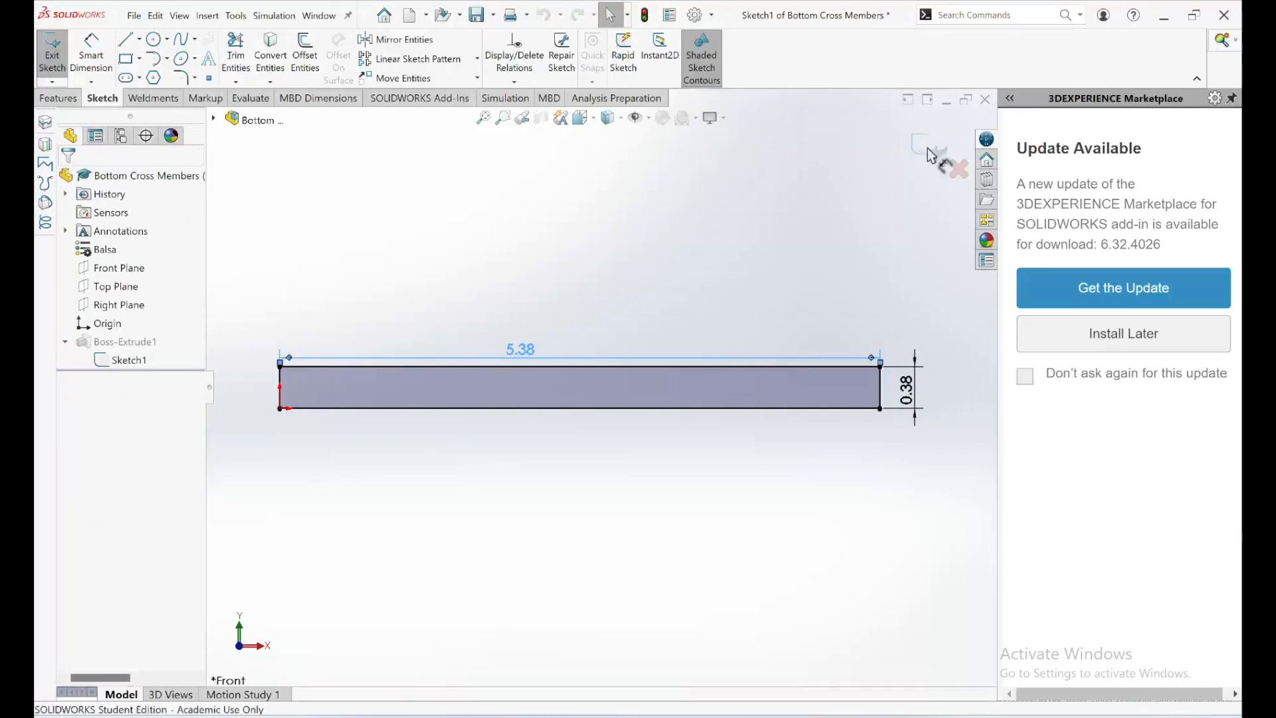
{"action": "left_click", "coordinate": [927, 147]}
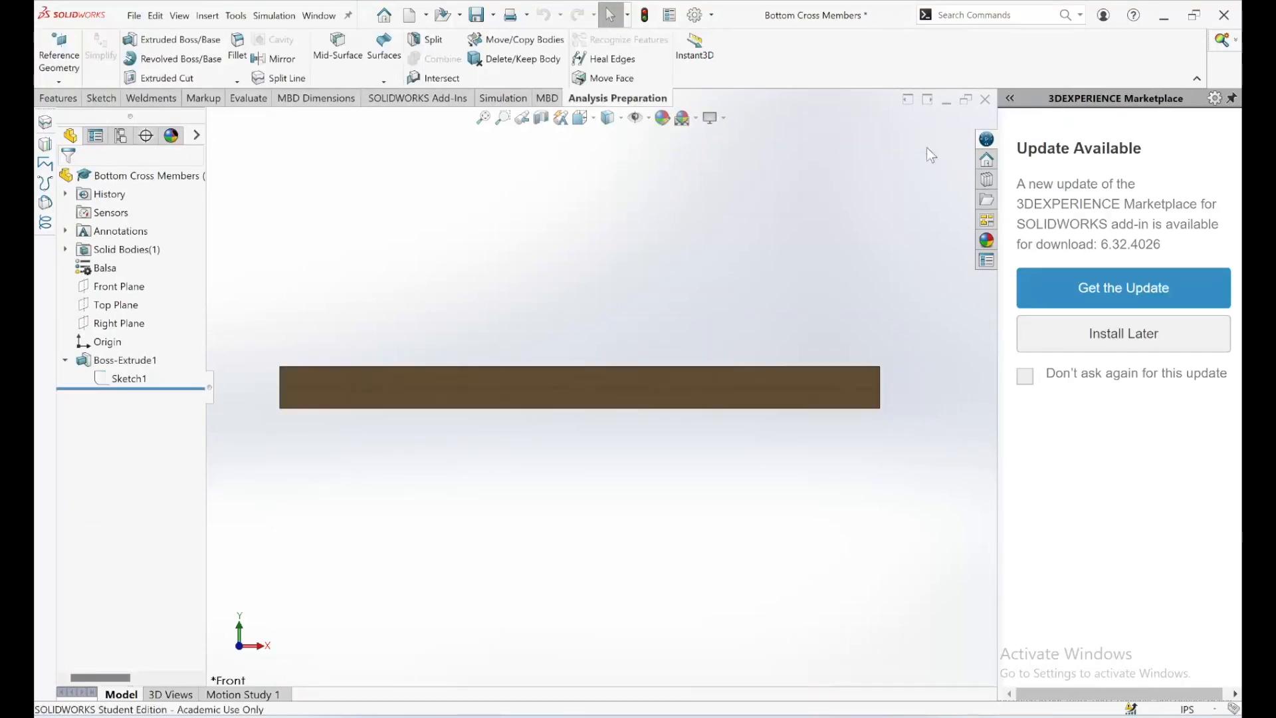
Save the Bottom Cross Members part, return to the assembly, rebuild it, and check the member's fit on the main beams
{"action": "left_click", "coordinate": [477, 14]}
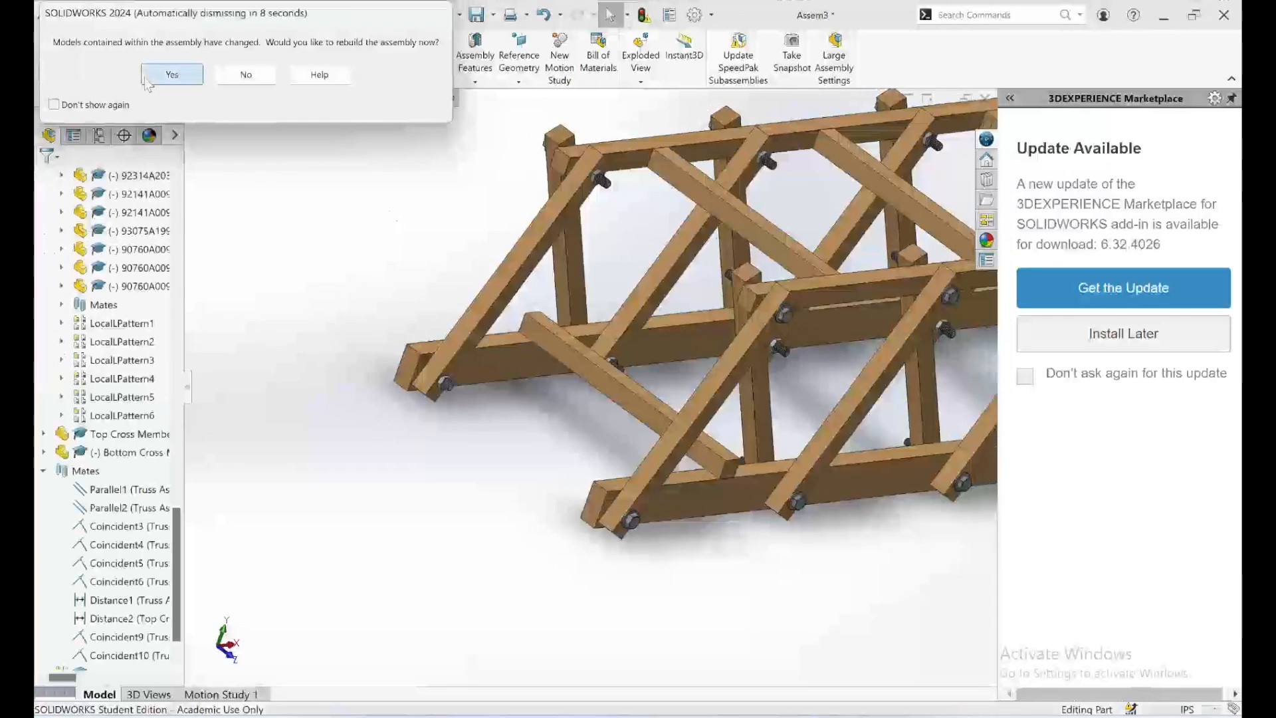
{"action": "left_click", "coordinate": [172, 74]}
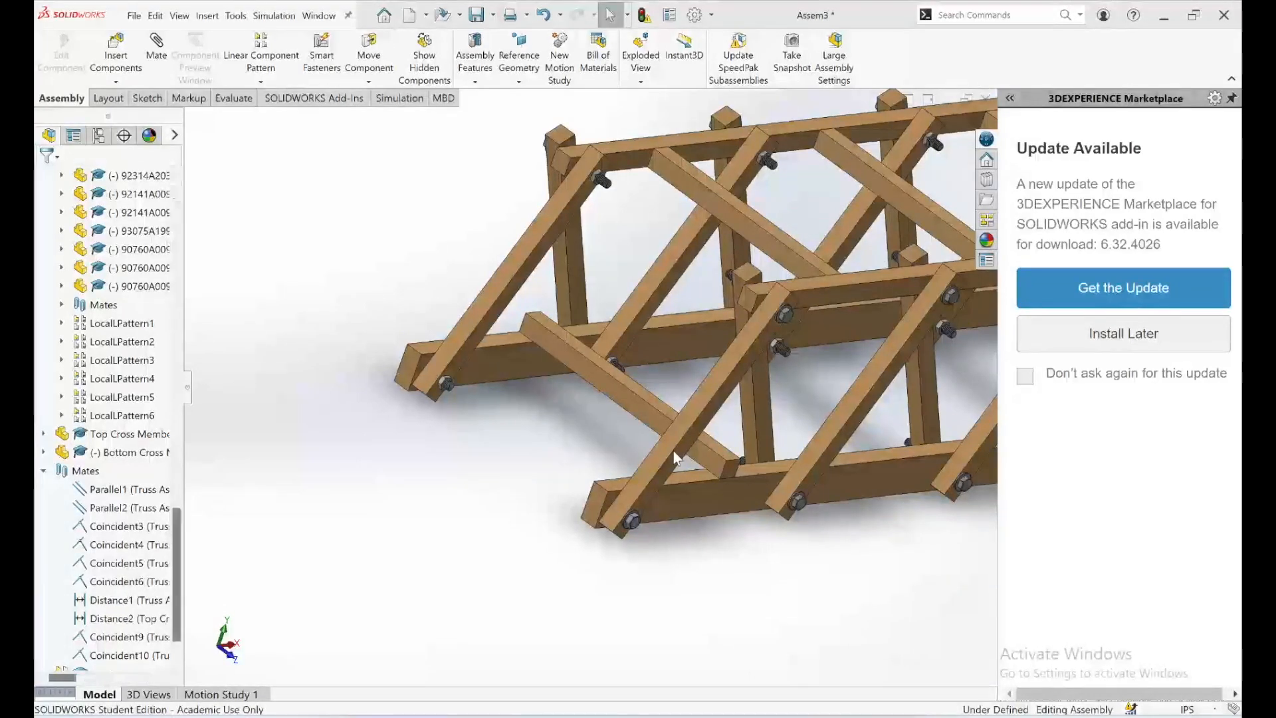
{"action": "scroll", "coordinate": [673, 450], "scroll_direction": "down", "scroll_amount": 5}
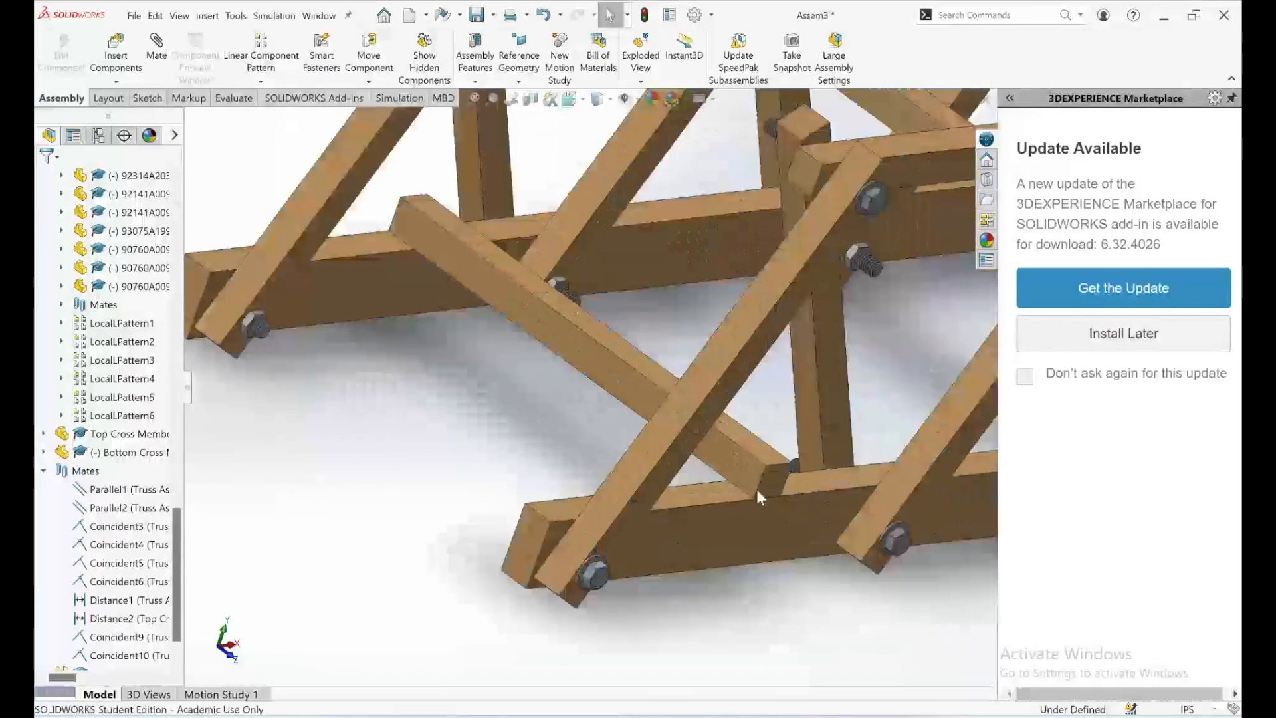
{"action": "scroll", "coordinate": [756, 489], "scroll_direction": "up", "scroll_amount": 5}
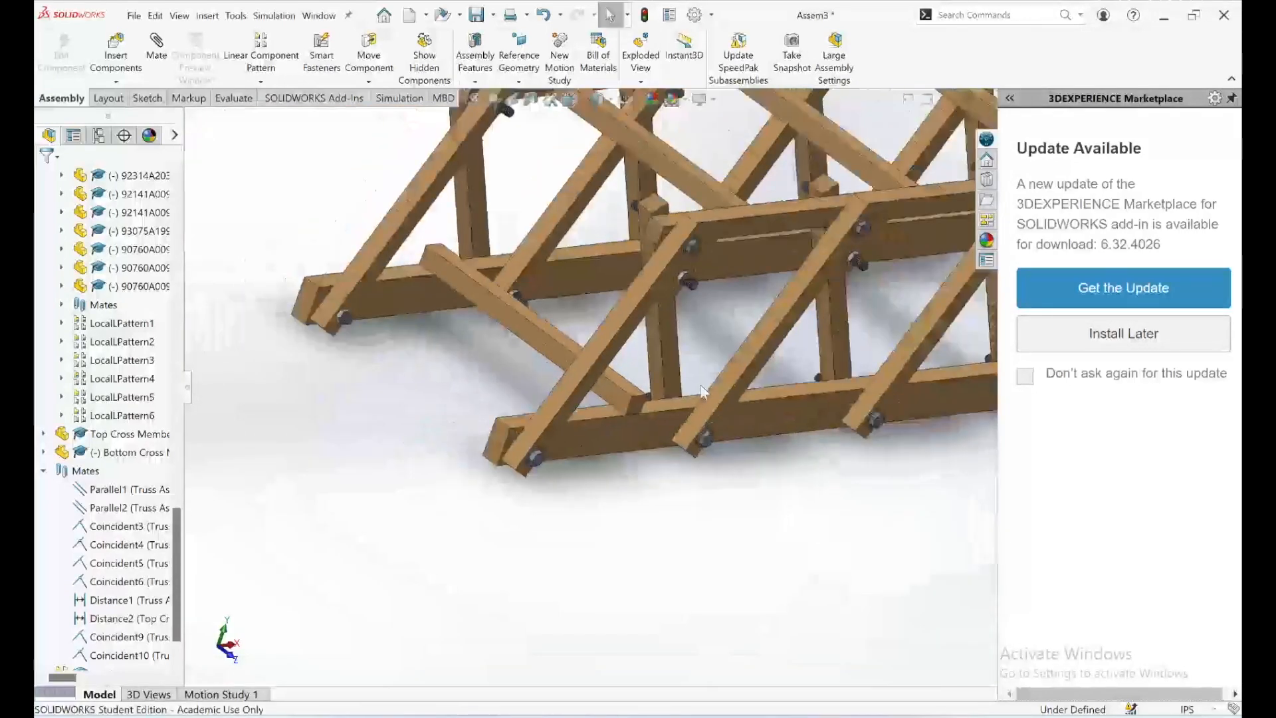
{"action": "scroll", "coordinate": [703, 393], "scroll_direction": "up", "scroll_amount": 4}
{"action": "middle_click_drag", "start_coordinate": [703, 392], "coordinate": [718, 345]}
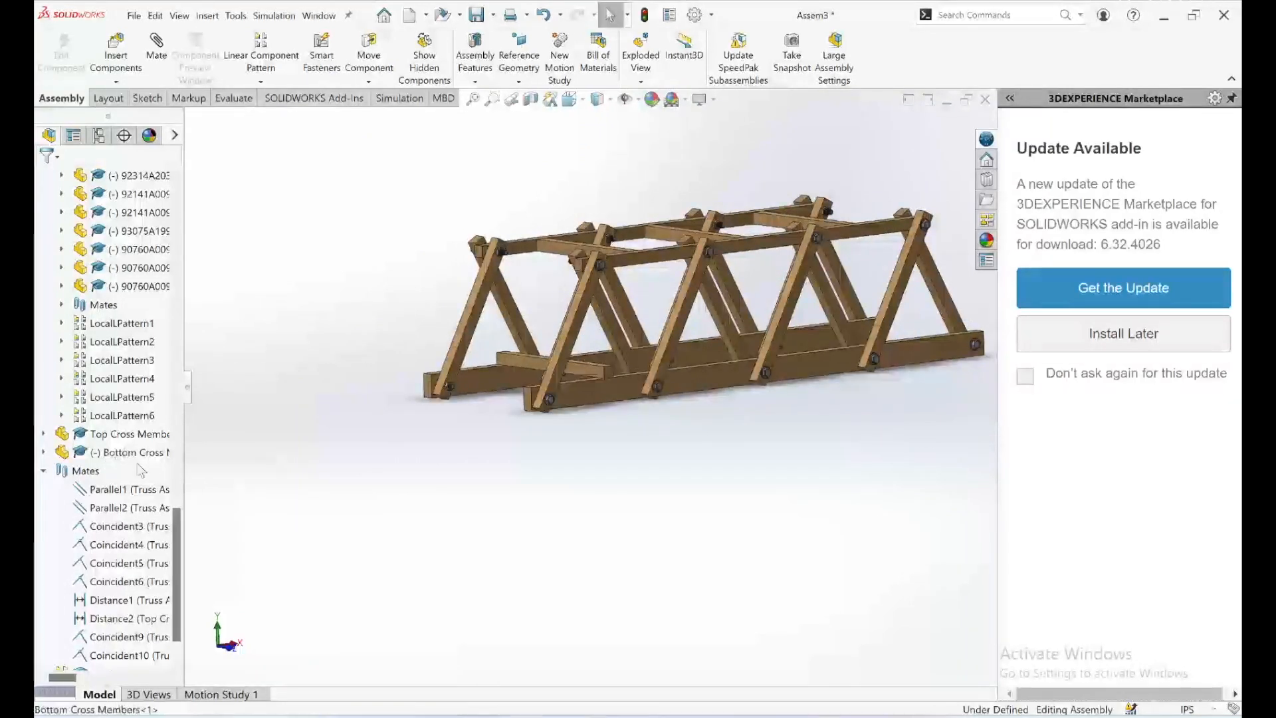
{"action": "left_click", "coordinate": [125, 457]}
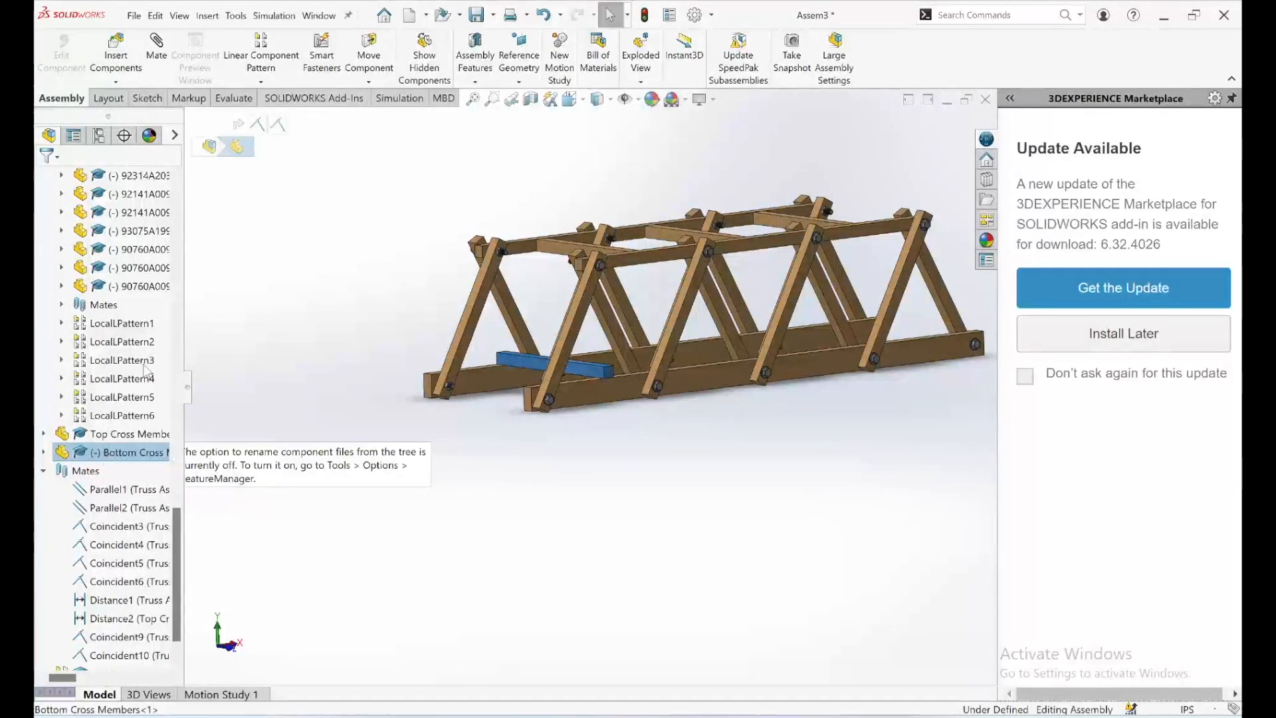
{"action": "left_click", "coordinate": [164, 54]}
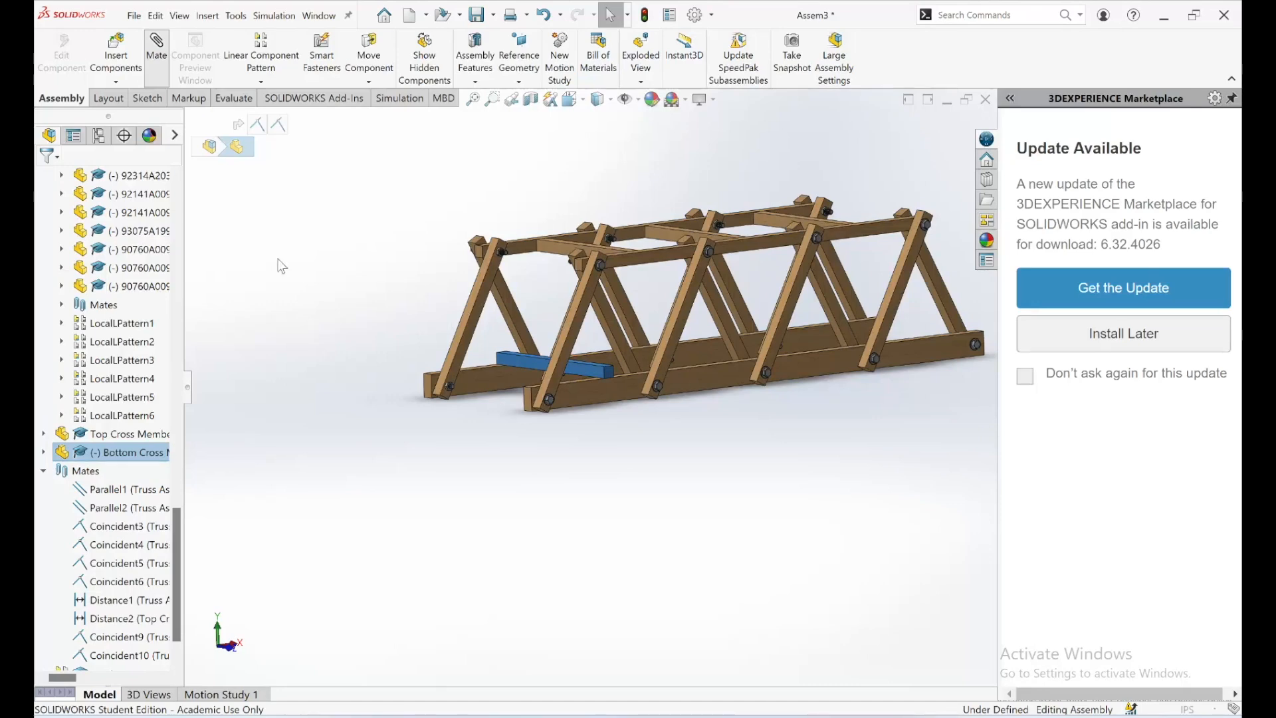
{"action": "left_click", "coordinate": [157, 56]}
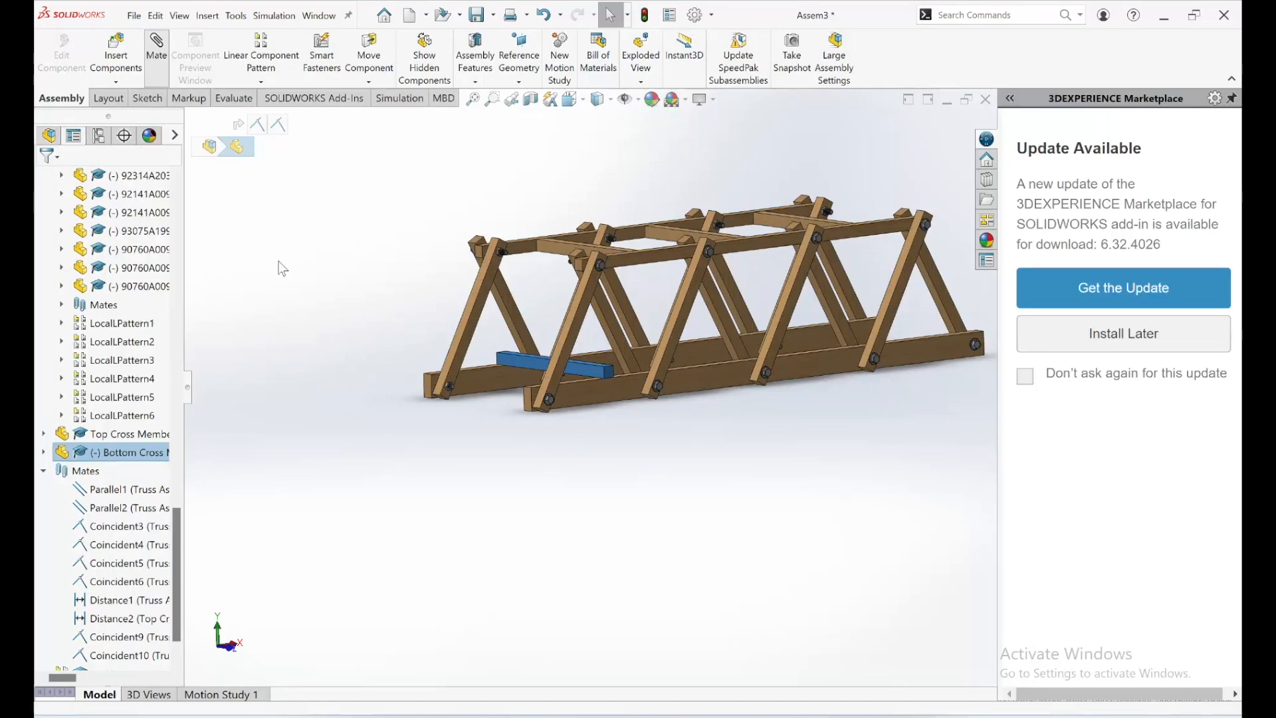
{"action": "key", "text": "Escape"}
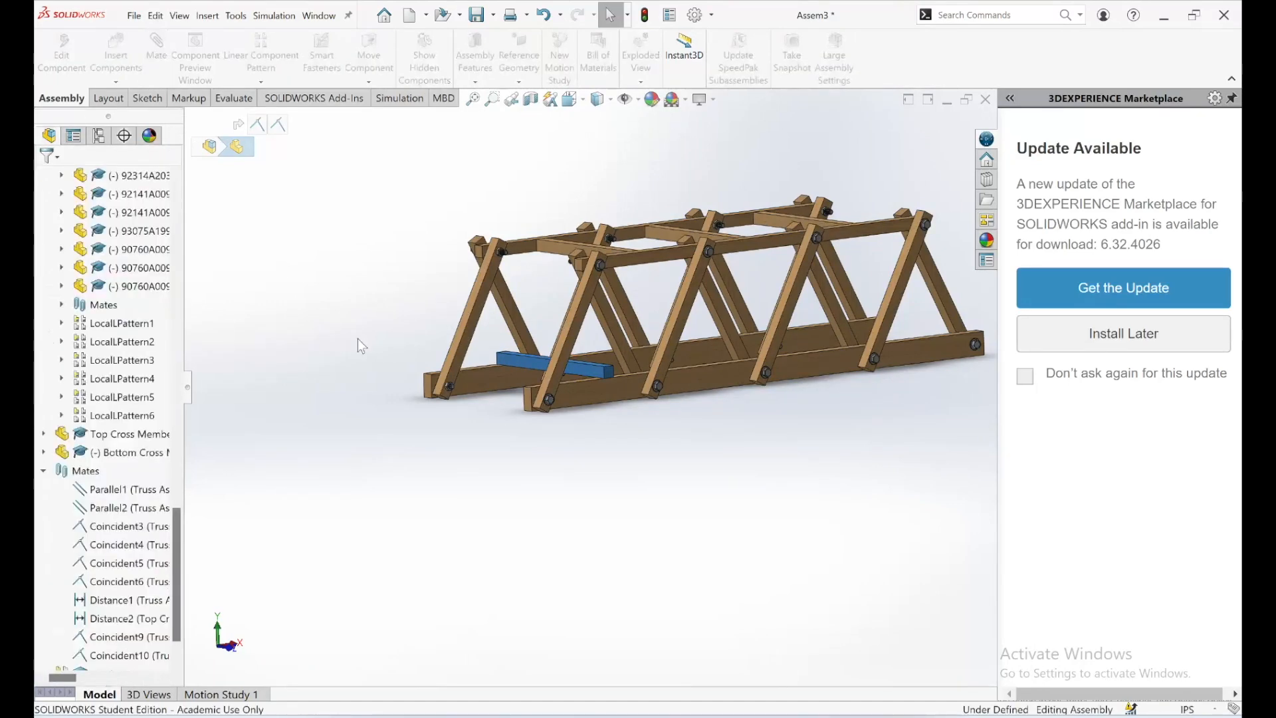
{"action": "key", "text": "Escape"}
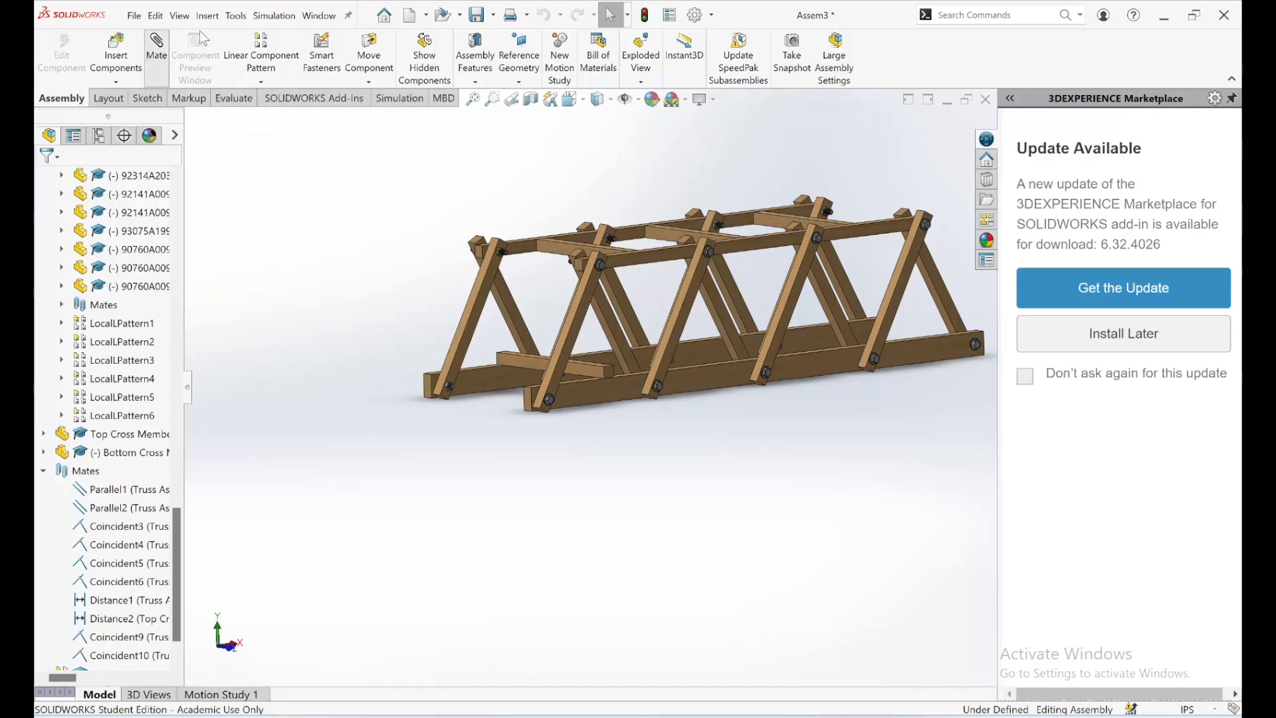
Add a 2.15625 in distance mate between the bottom cross member's side face and the end face of the Truss Assembly's main beam
{"action": "left_click", "coordinate": [528, 357]}
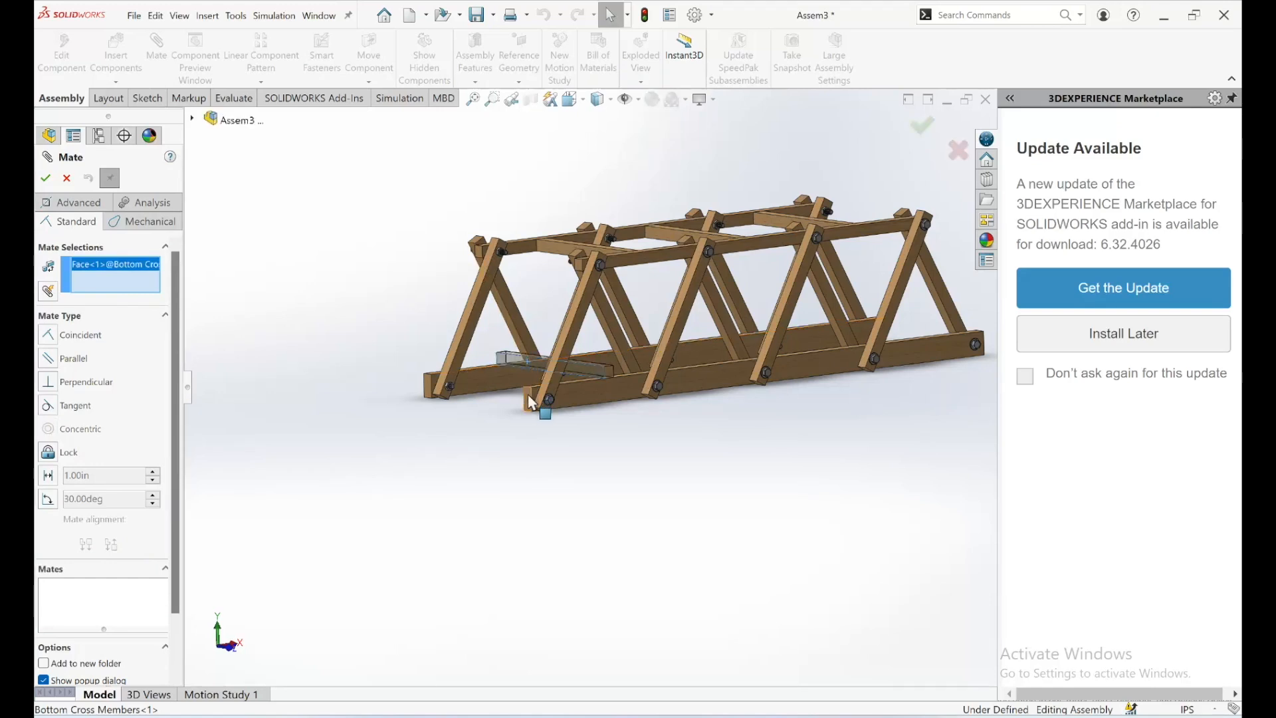
{"action": "left_click", "coordinate": [529, 397]}
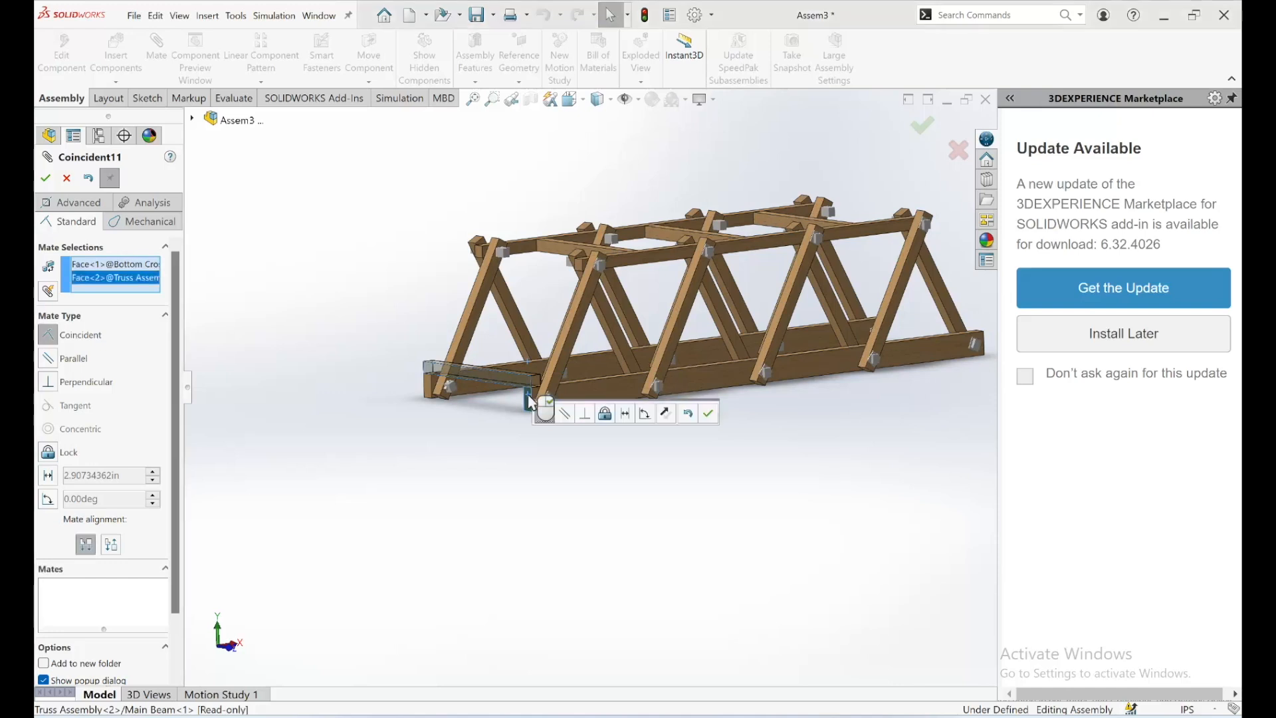
{"action": "left_click", "coordinate": [47, 476]}
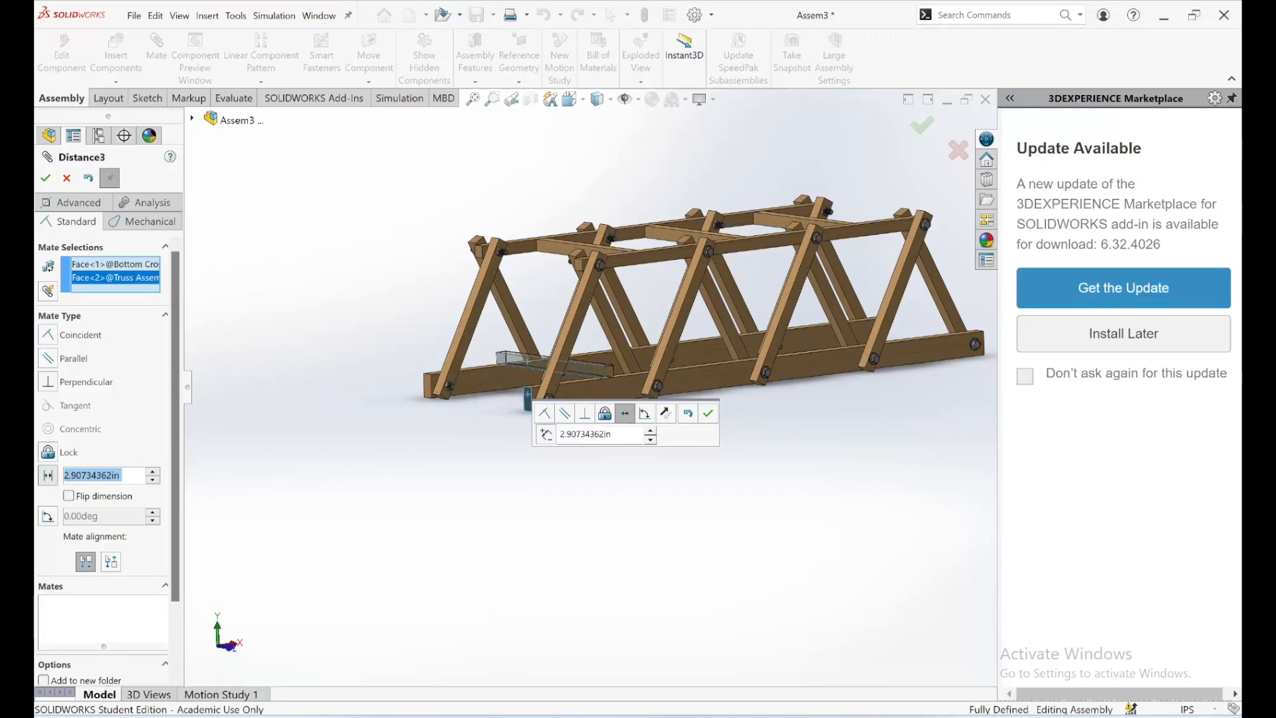
{"action": "type", "text": "2.1"}
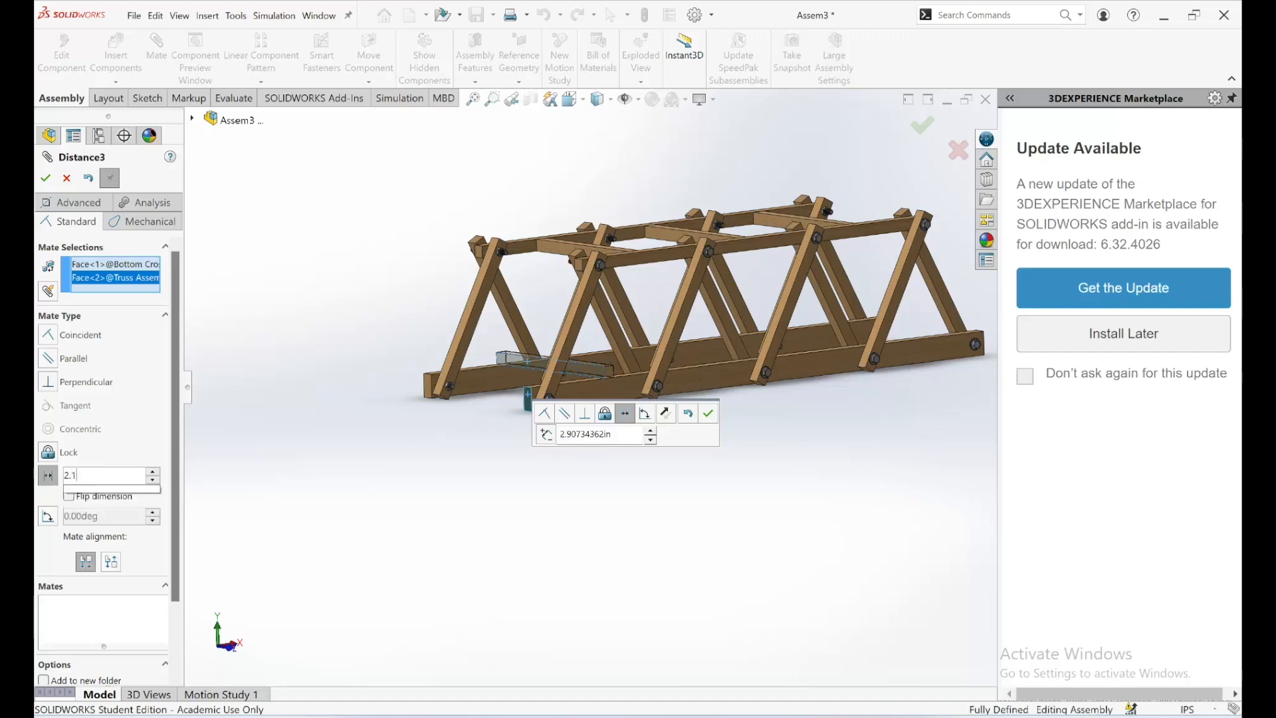
{"action": "type", "text": "5625in"}
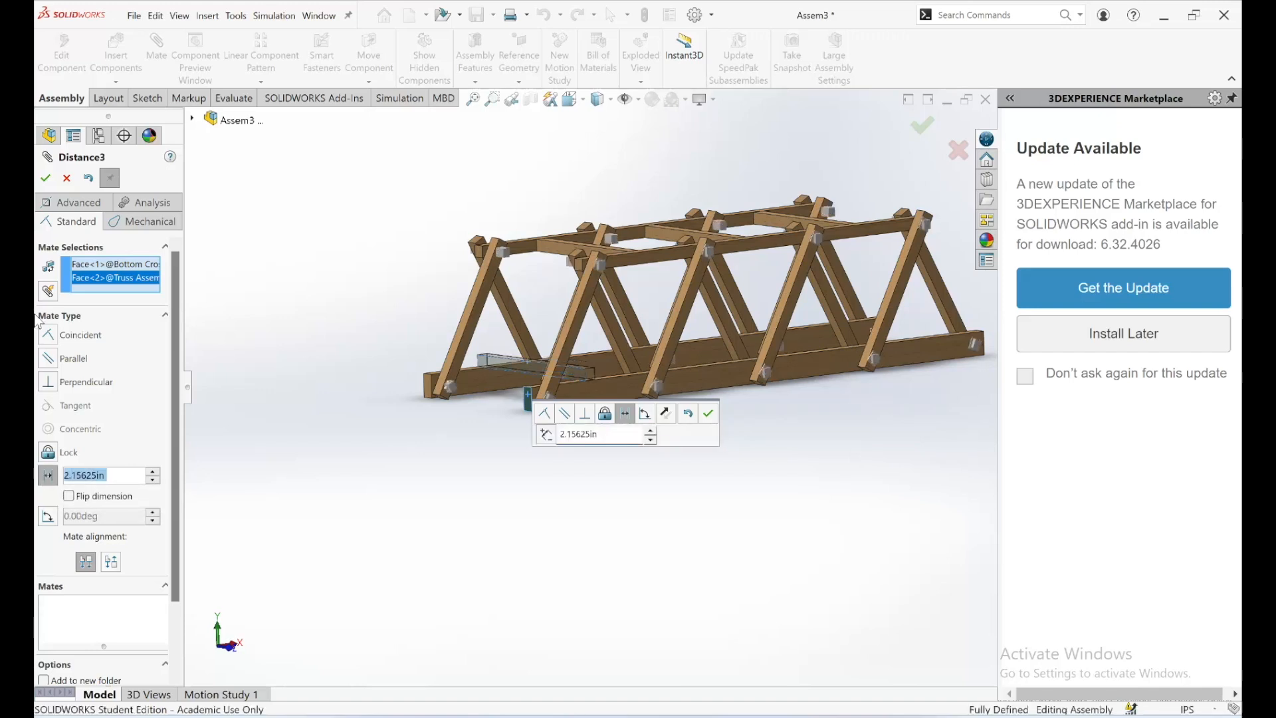
{"action": "left_click", "coordinate": [46, 178]}
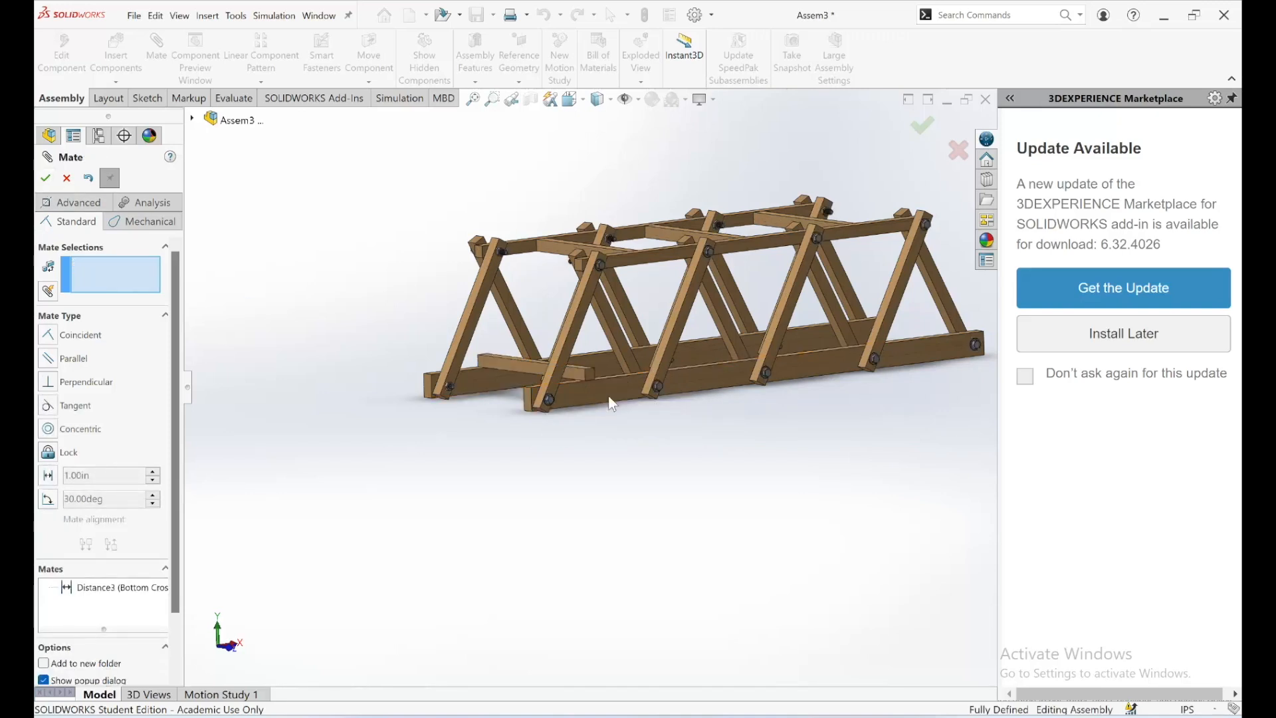
{"action": "scroll", "coordinate": [578, 405], "scroll_direction": "down", "scroll_amount": 1}
{"action": "scroll", "coordinate": [578, 405], "scroll_direction": "up", "scroll_amount": 3}
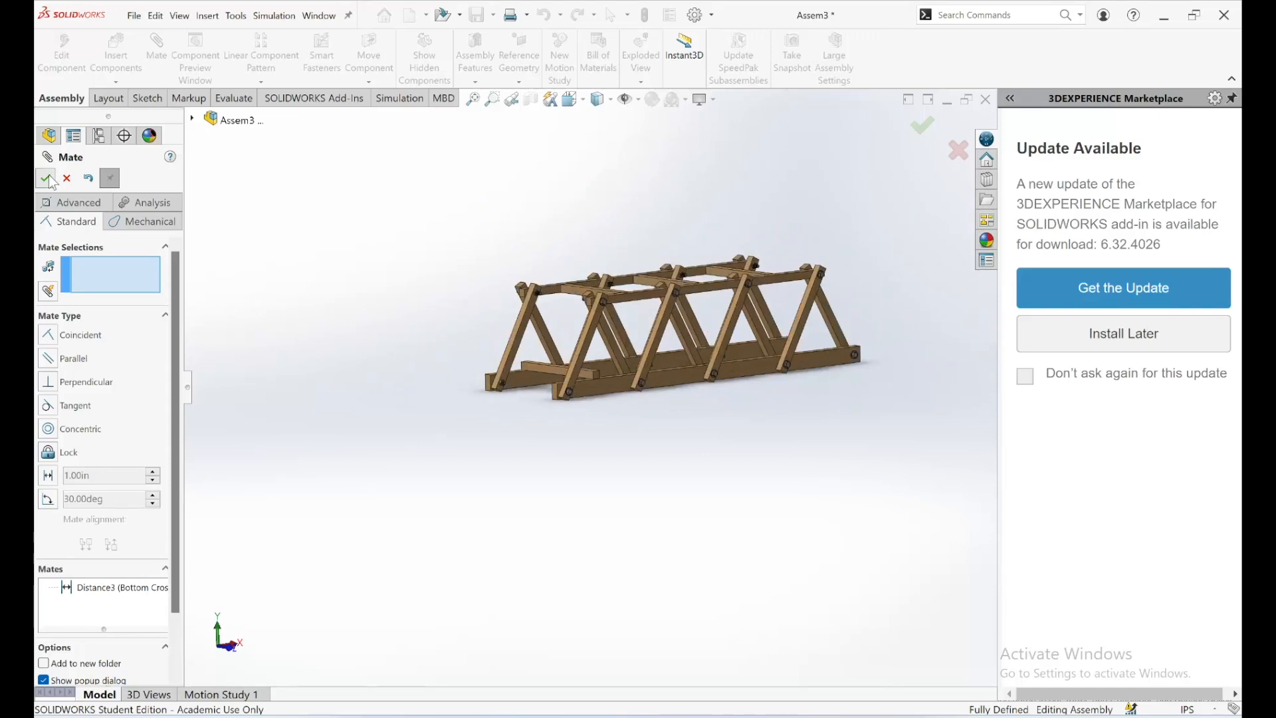
{"action": "left_click", "coordinate": [48, 179]}
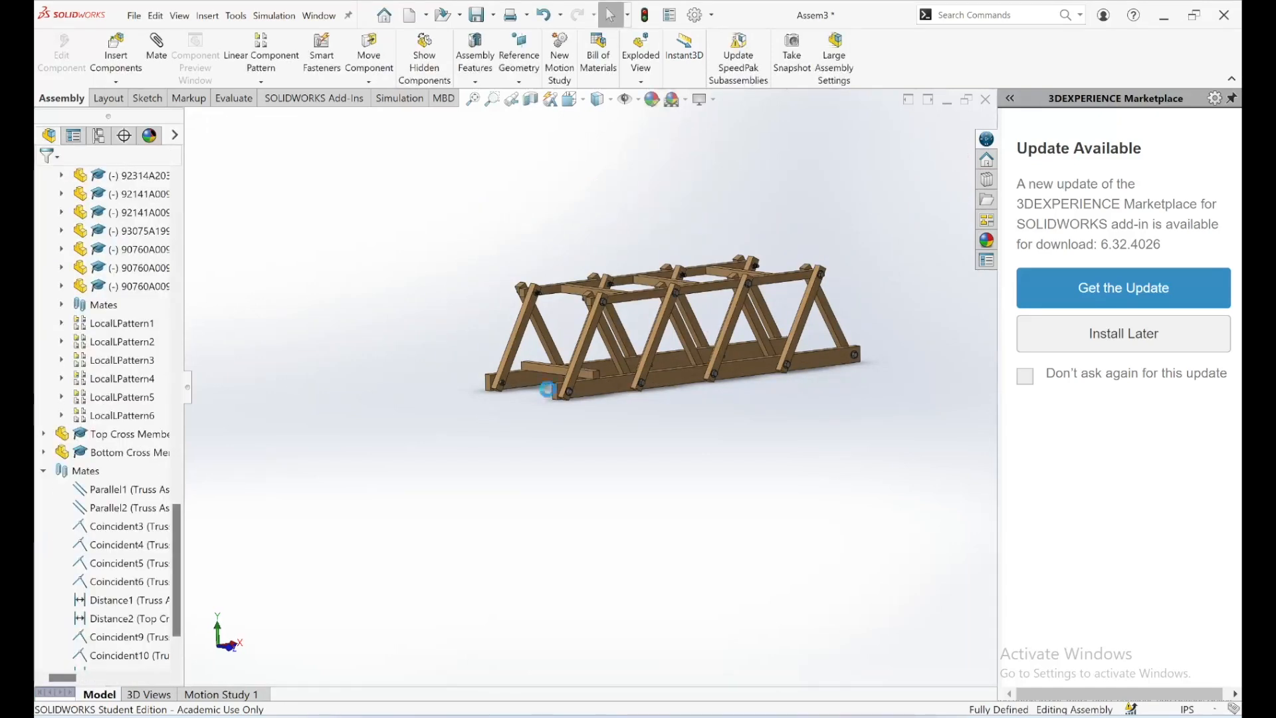
Create a linear component pattern of the bottom cross member along the main beam's edge with 4.3125 in spacing and 4 instances
{"action": "middle_click_drag", "start_coordinate": [549, 481], "coordinate": [567, 437]}
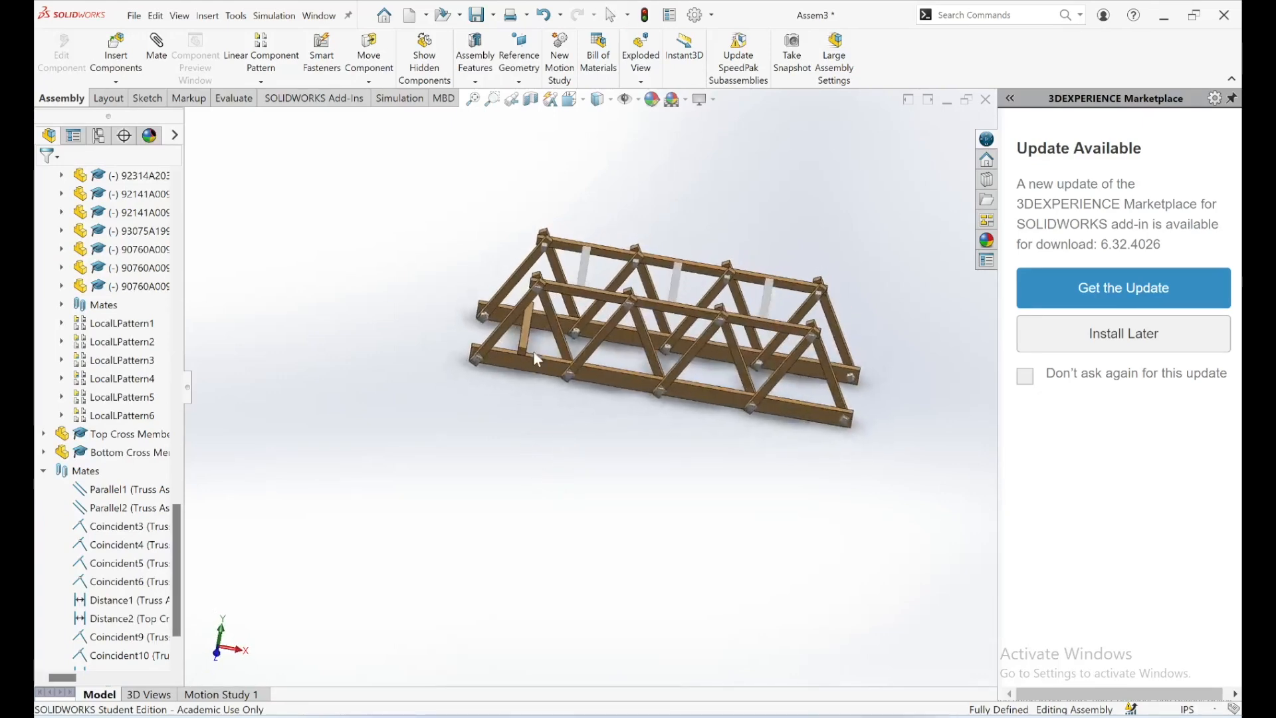
{"action": "scroll", "coordinate": [532, 349], "scroll_direction": "down", "scroll_amount": 3}
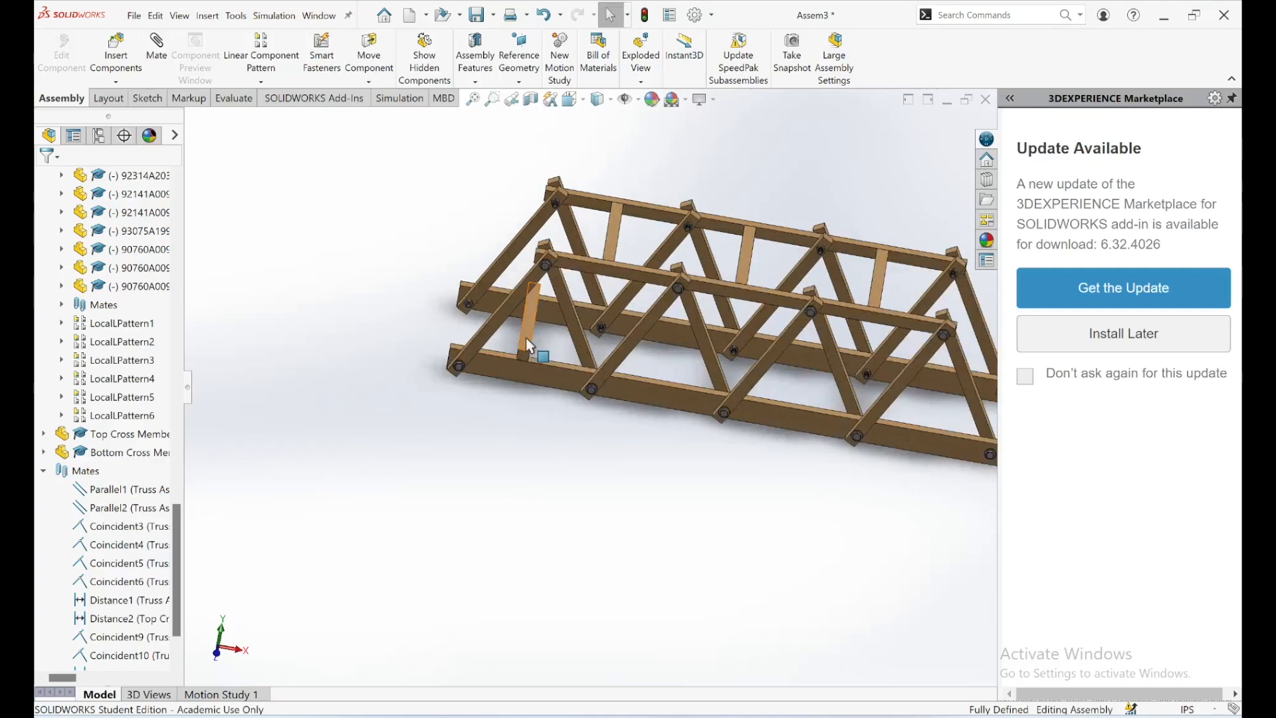
{"action": "left_click", "coordinate": [527, 341]}
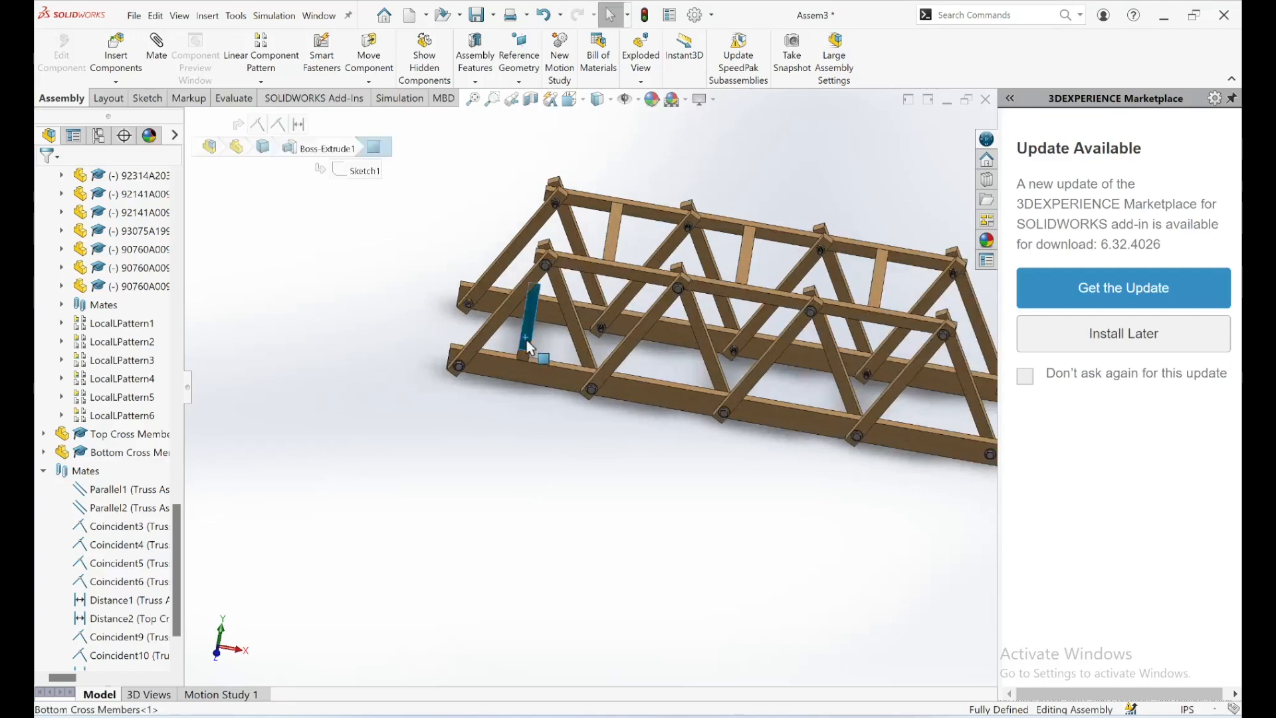
{"action": "left_click", "coordinate": [269, 50]}
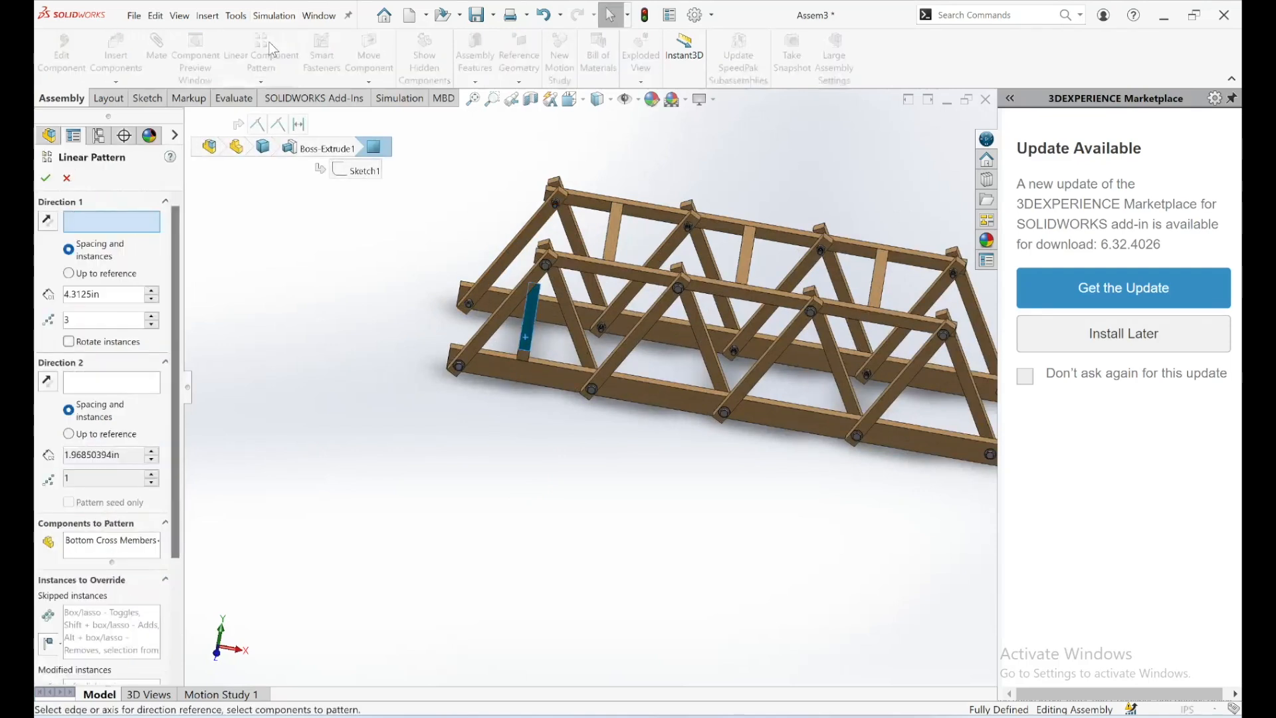
{"action": "left_click", "coordinate": [586, 373]}
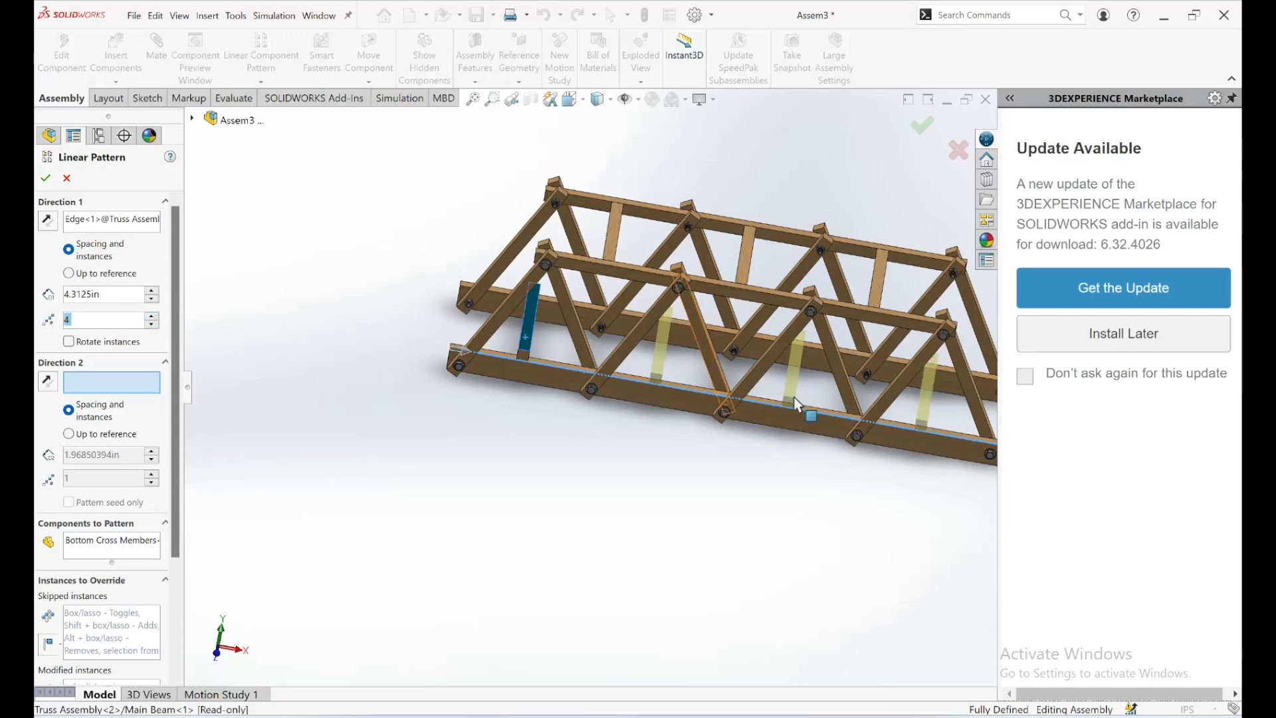
{"action": "middle_click_drag", "start_coordinate": [882, 493], "coordinate": [946, 521]}
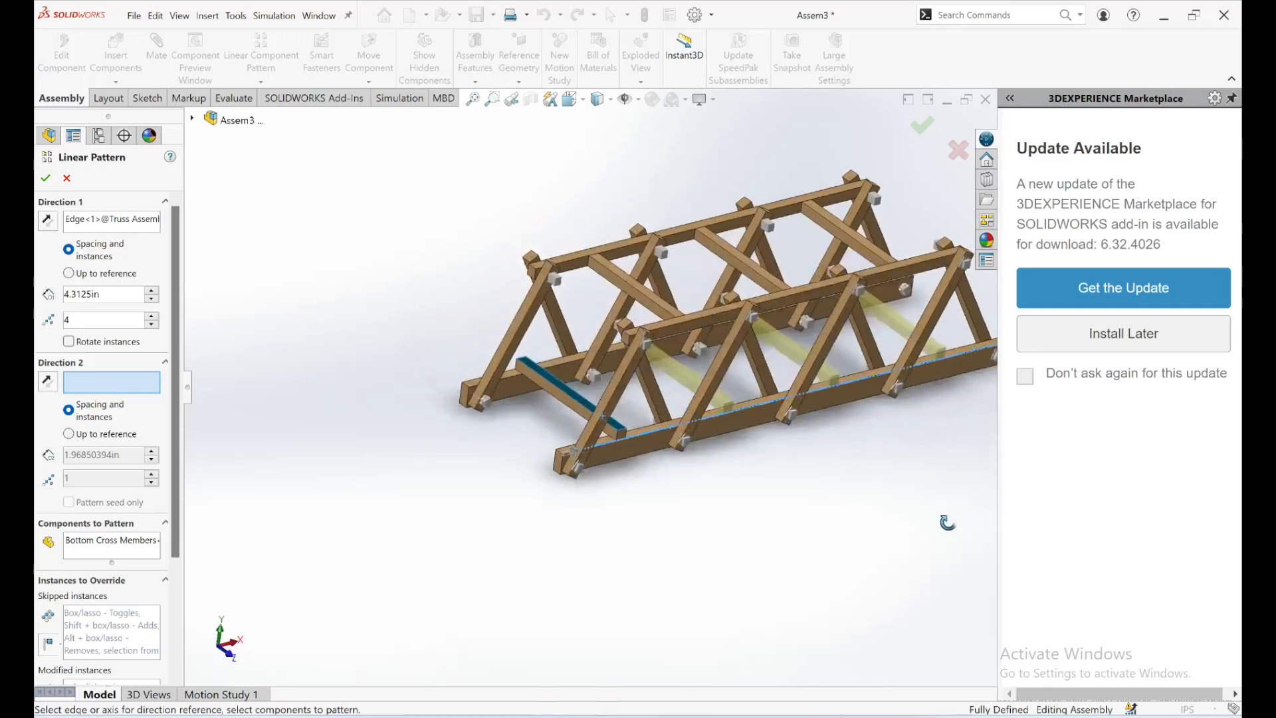
{"action": "left_click", "coordinate": [46, 178]}
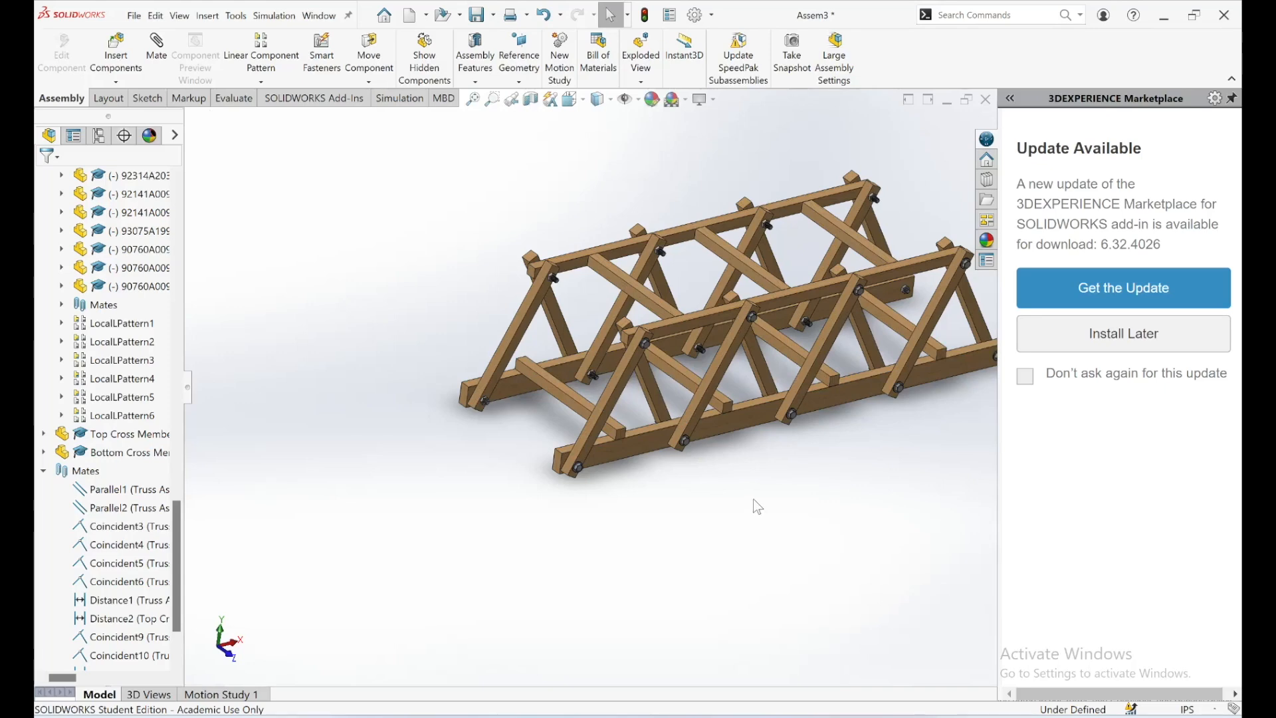
{"action": "scroll", "coordinate": [753, 499], "scroll_direction": "down", "scroll_amount": 4}
{"action": "scroll", "coordinate": [752, 500], "scroll_direction": "up", "scroll_amount": 5}
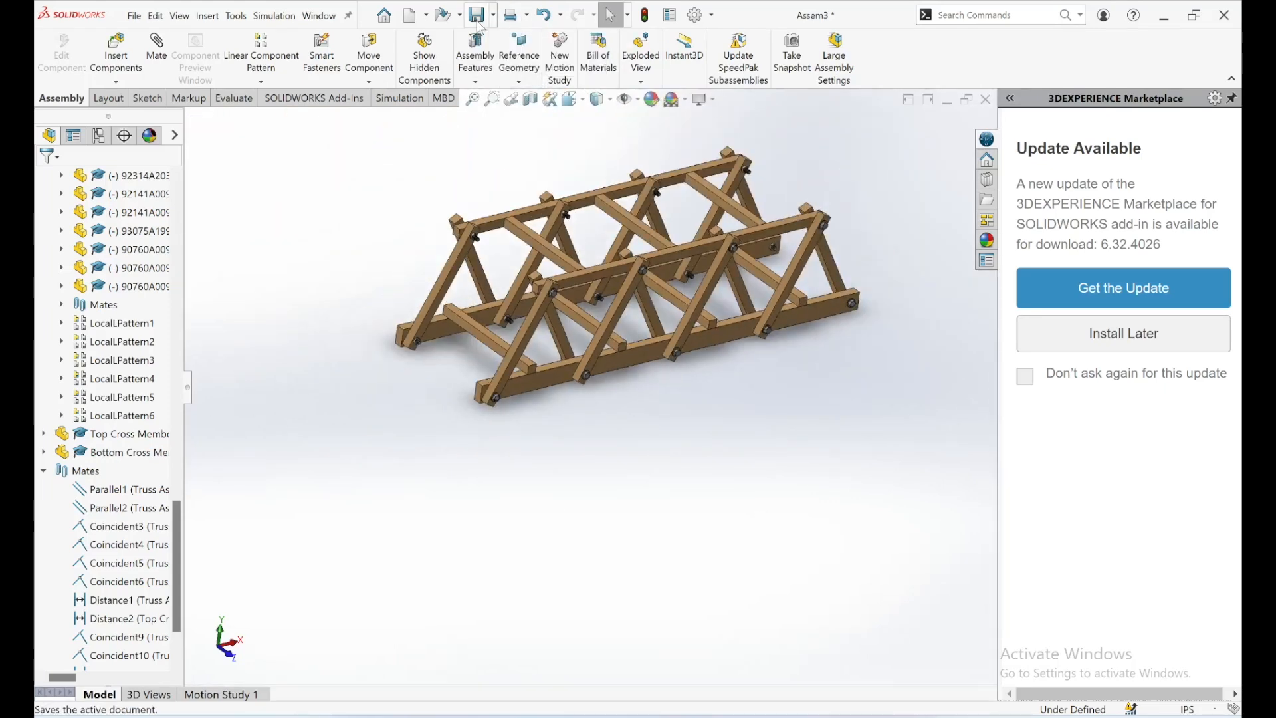
Save the assembly in the Downloads folder as Warren Bridge Assembly
{"action": "left_click", "coordinate": [478, 23]}
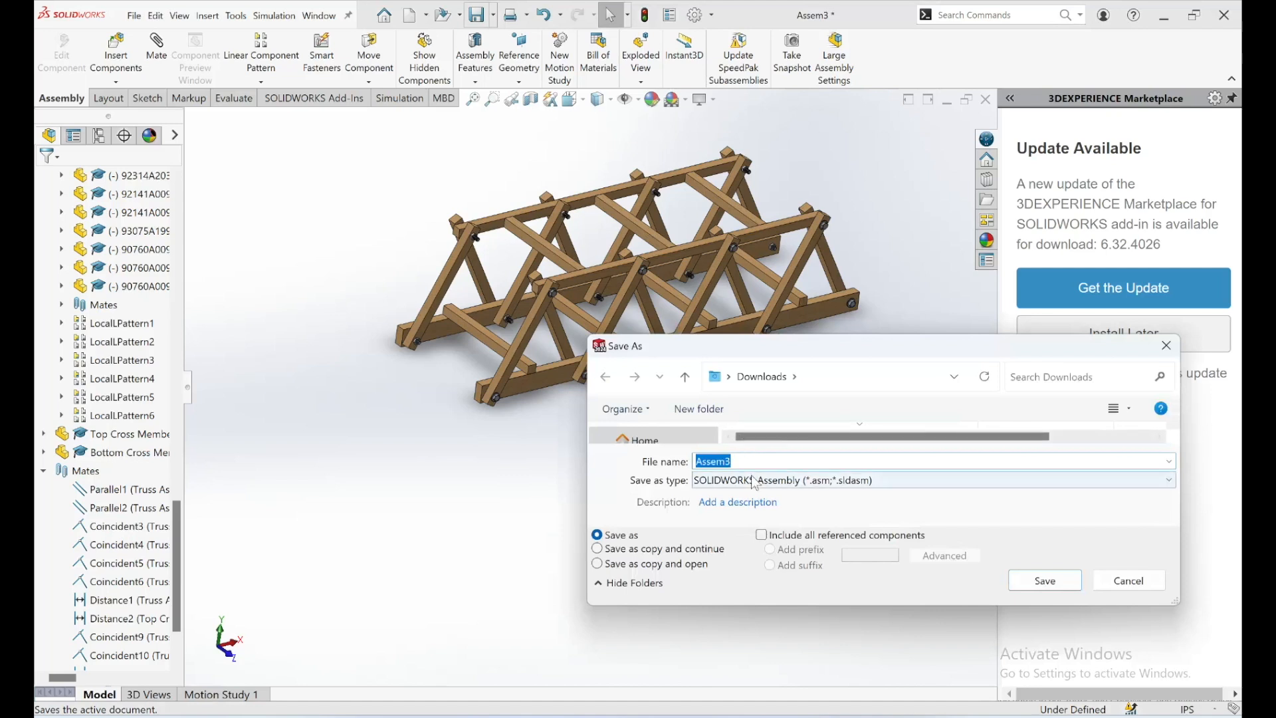
{"action": "type", "text": "Bridge"}
{"action": "key", "text": "BackSpace"}
{"action": "key", "text": "BackSpace"}
{"action": "key", "text": "BackSpace"}
{"action": "key", "text": "BackSpace"}
{"action": "key", "text": "BackSpace"}
{"action": "key", "text": "BackSpace"}
{"action": "type", "text": "A"}
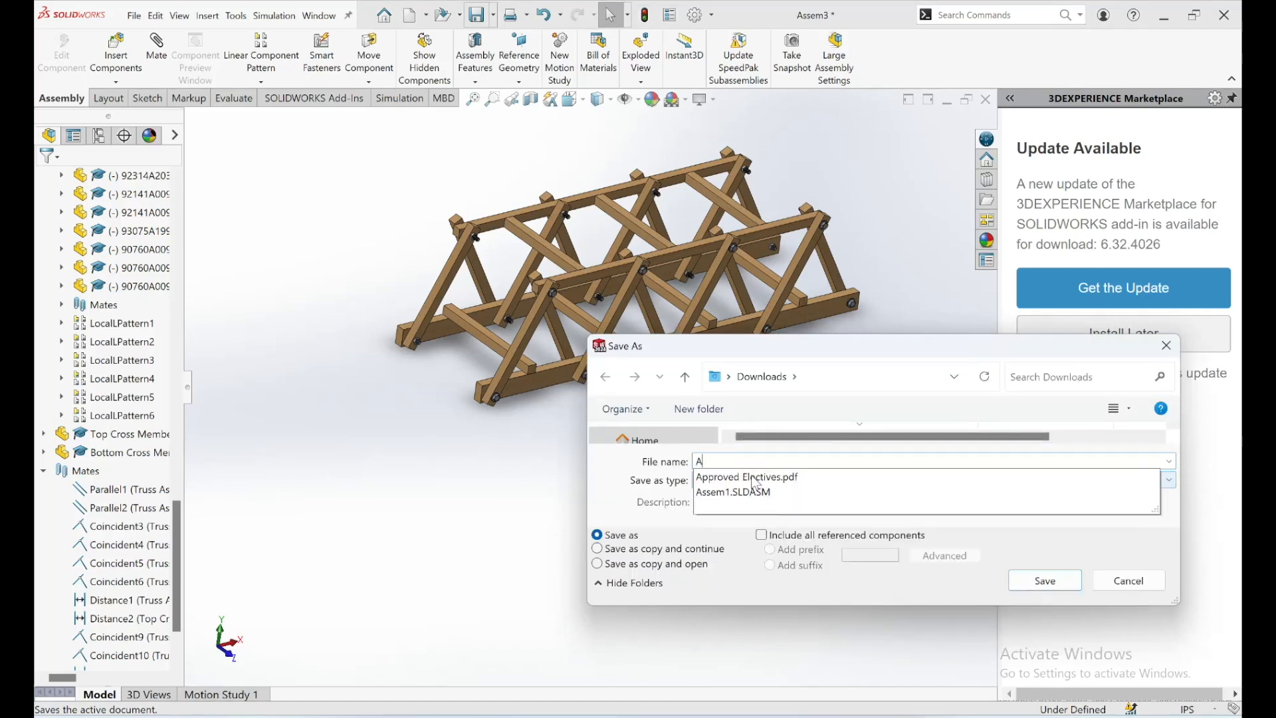
{"action": "key", "text": "BackSpace"}
{"action": "type", "text": "Warren B"}
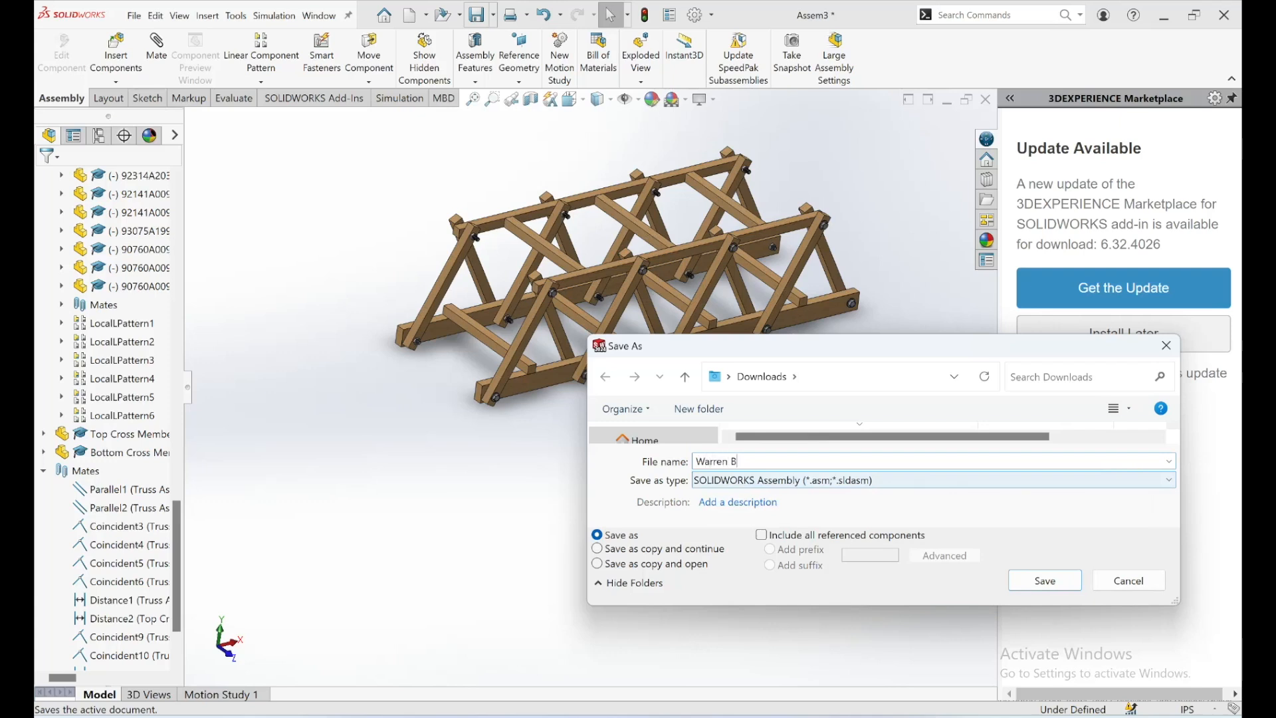
{"action": "type", "text": "ridge Assembly"}
{"action": "left_click", "coordinate": [1057, 585]}
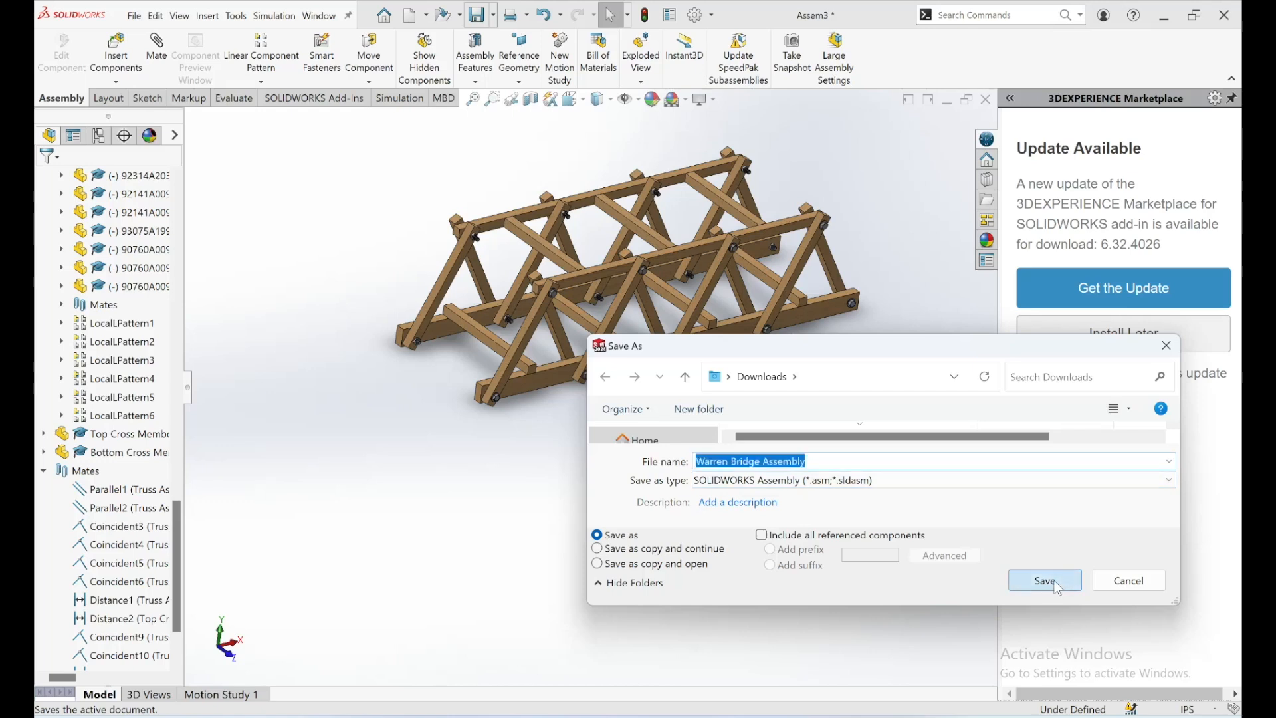